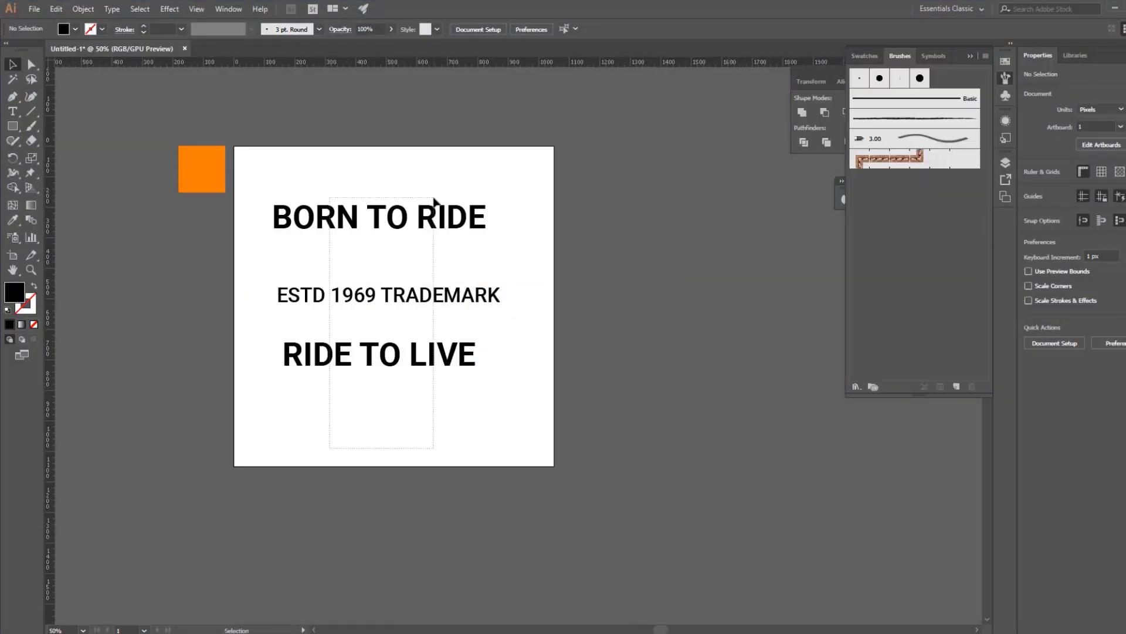
Step: Duplicate the text group beside the artboard and ungroup the ESTD 1969 TRADEMARK tagline
drag(394, 229, 704, 229)
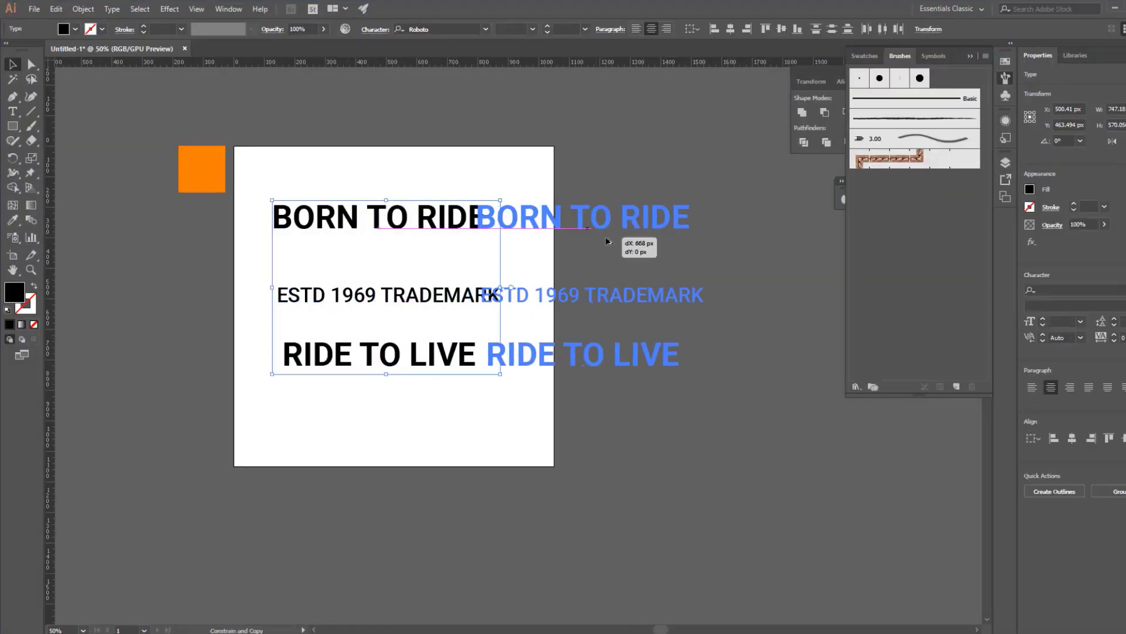
right_click(427, 272)
click(425, 327)
click(391, 306)
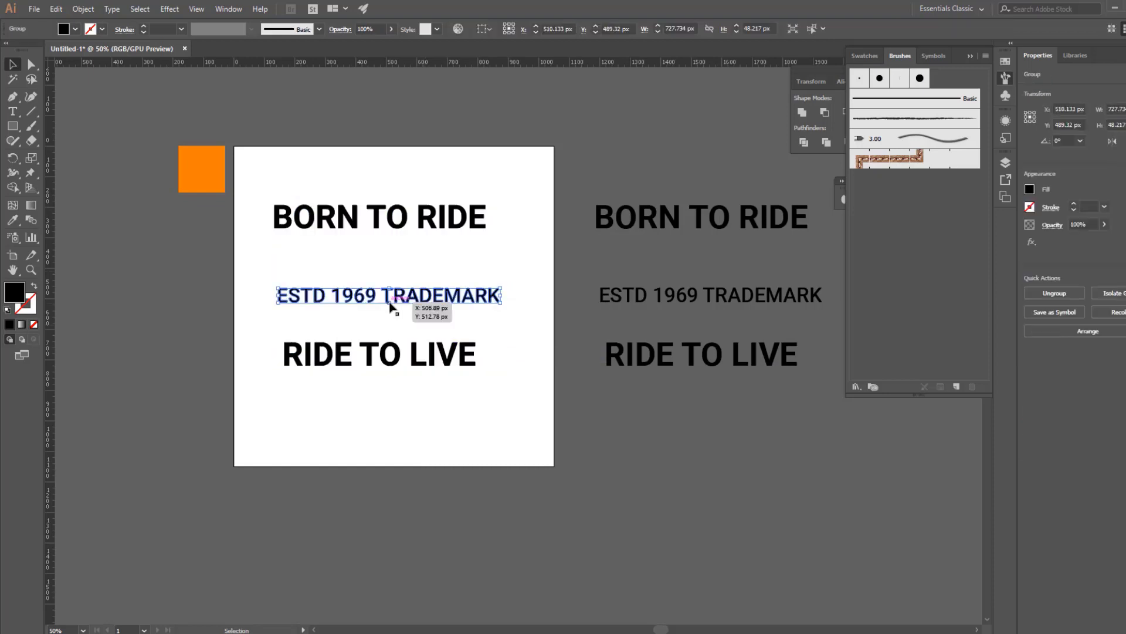
right_click(390, 306)
click(432, 405)
click(256, 287)
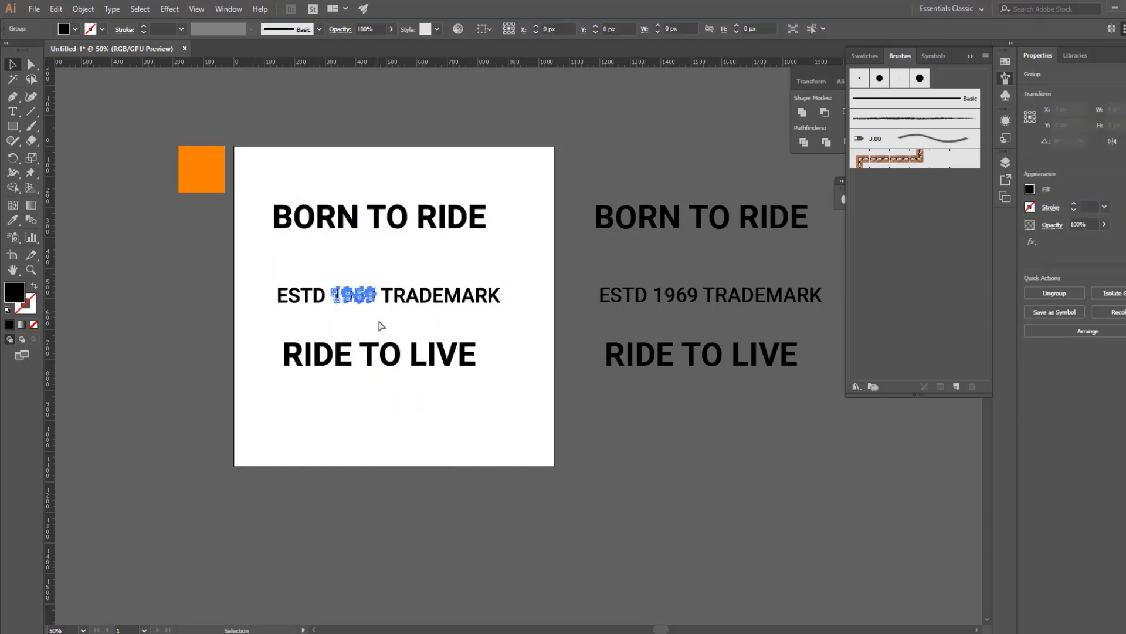
Step: Restack the tagline as ESTD over 1969 and TRADE over MARK
mouse_move(360, 309)
mouse_down()
mouse_move(345, 329)
mouse_move(305, 328)
mouse_up()
drag(366, 275, 437, 314)
click(434, 302)
drag(498, 289, 498, 288)
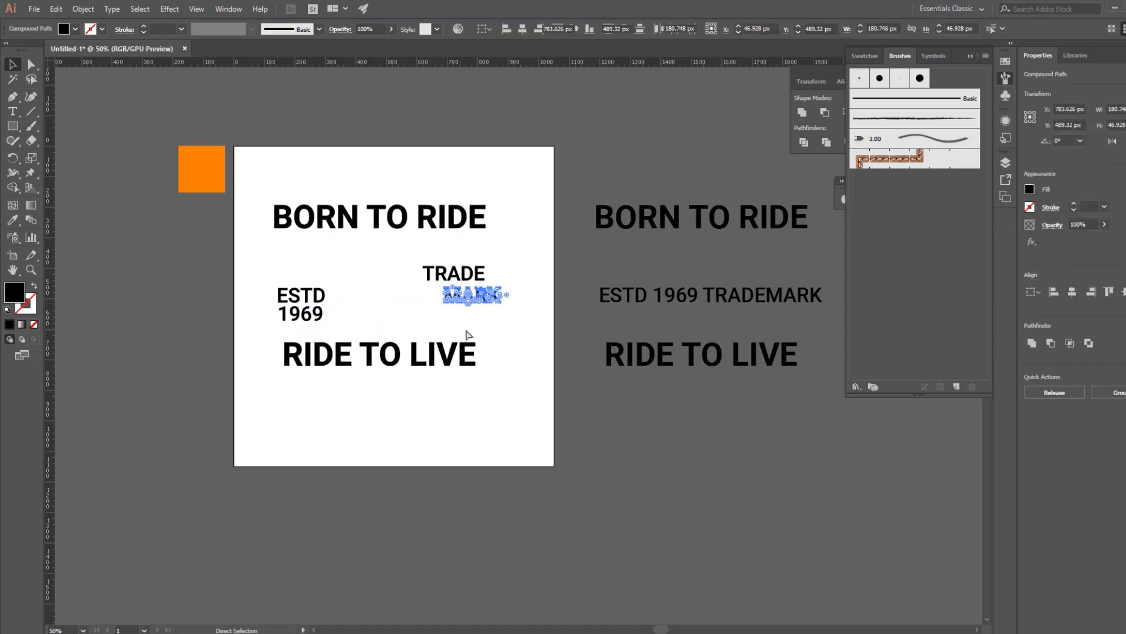
Step: Move ESTD 1969, TRADE MARK and RIDE TO LIVE below the artboard
drag(431, 367, 376, 317)
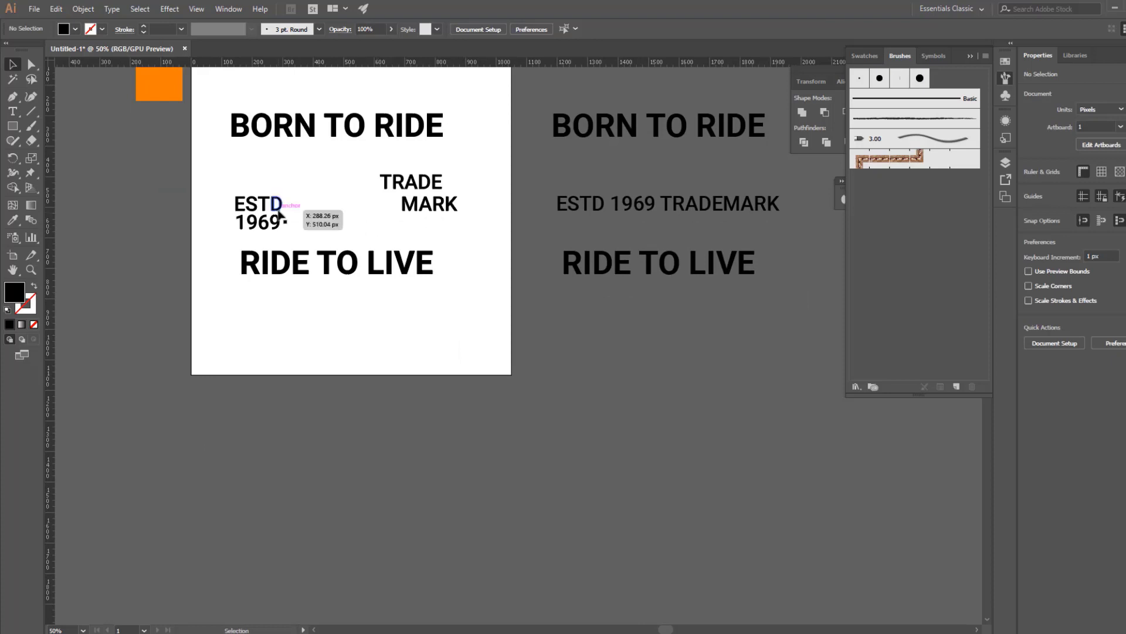
drag(222, 161, 434, 323)
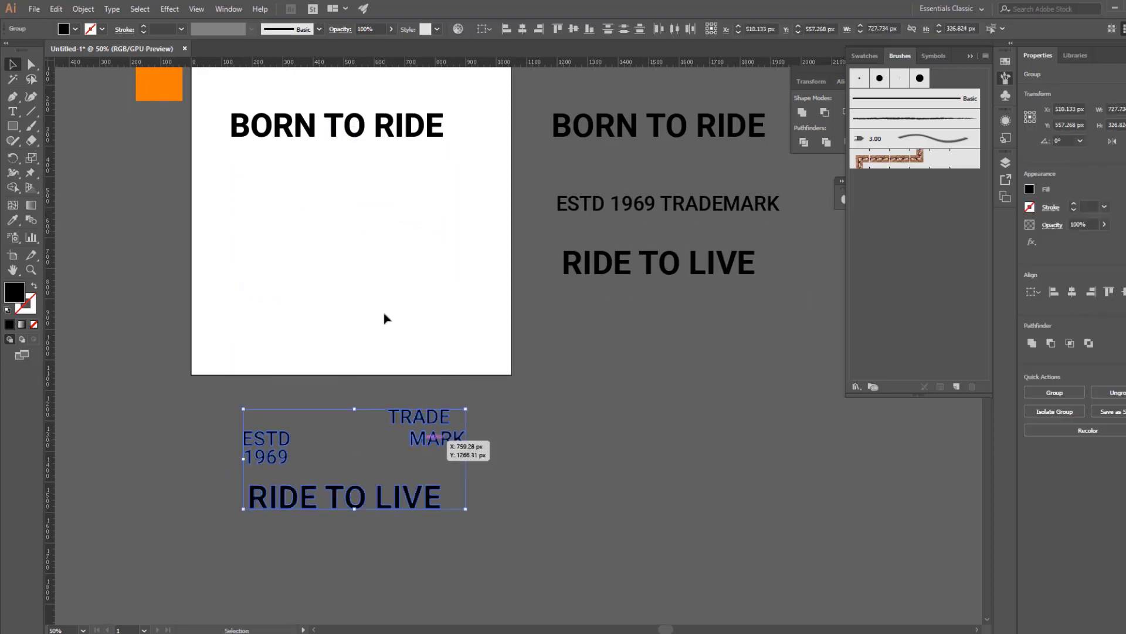
drag(405, 258, 414, 493)
Step: Copy the wings image from the Chrome search and paste it into Illustrator
key(alt+Tab)
right_click(853, 252)
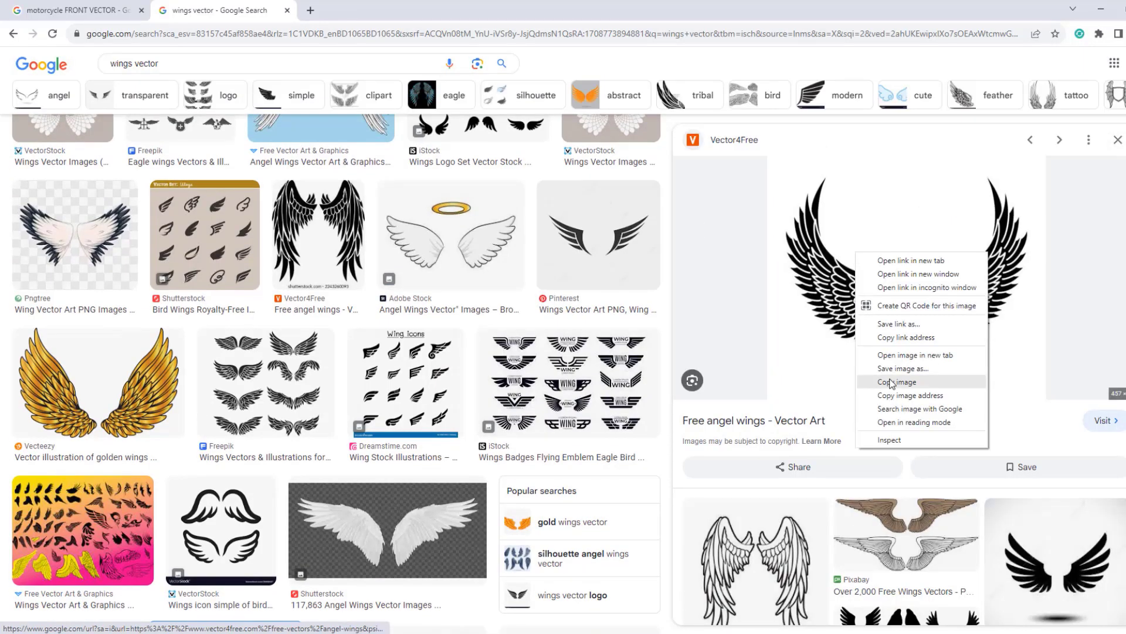
click(874, 378)
key(alt+Tab)
key(ctrl+v)
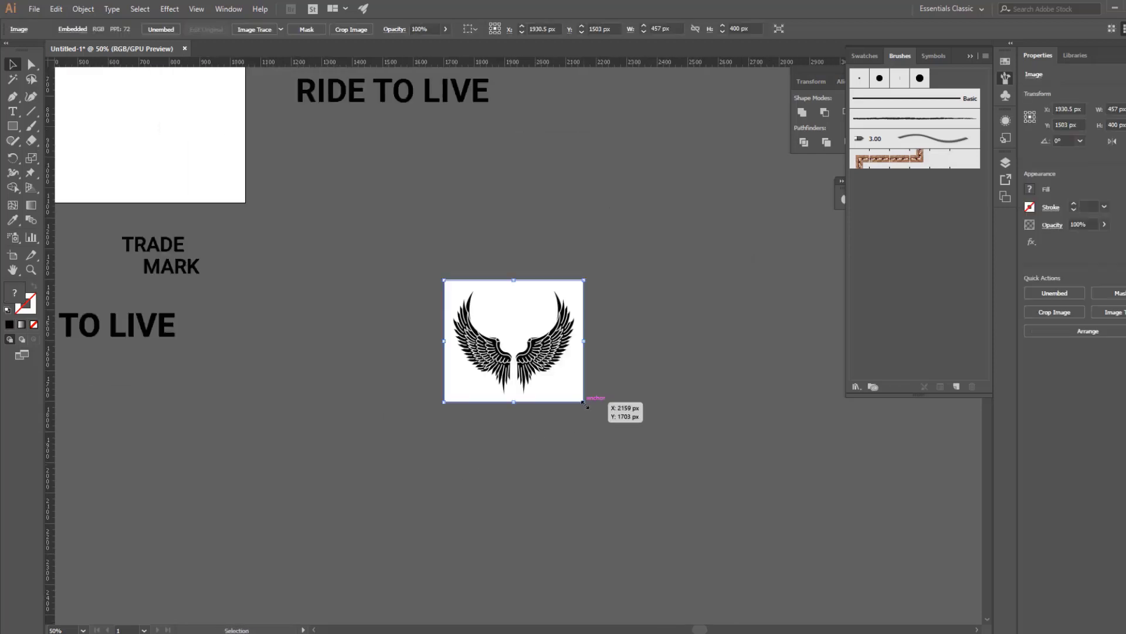
Step: Image Trace the enlarged wings with Ignore White and Preview, then expand into paths
drag(584, 402, 662, 471)
click(228, 9)
click(275, 333)
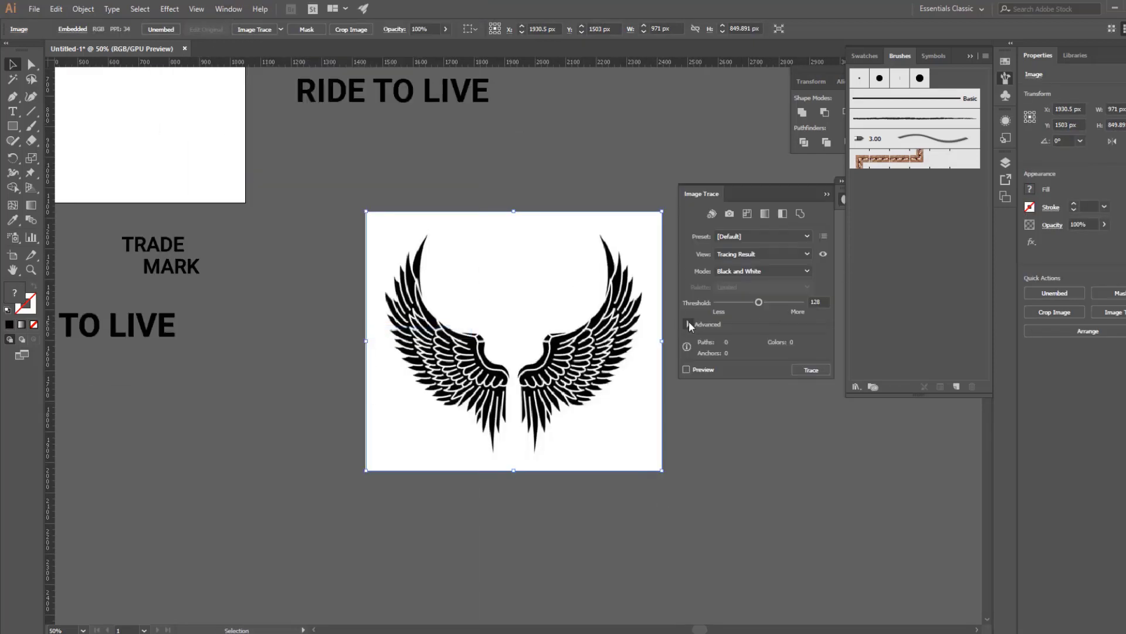
click(689, 324)
click(737, 461)
click(687, 504)
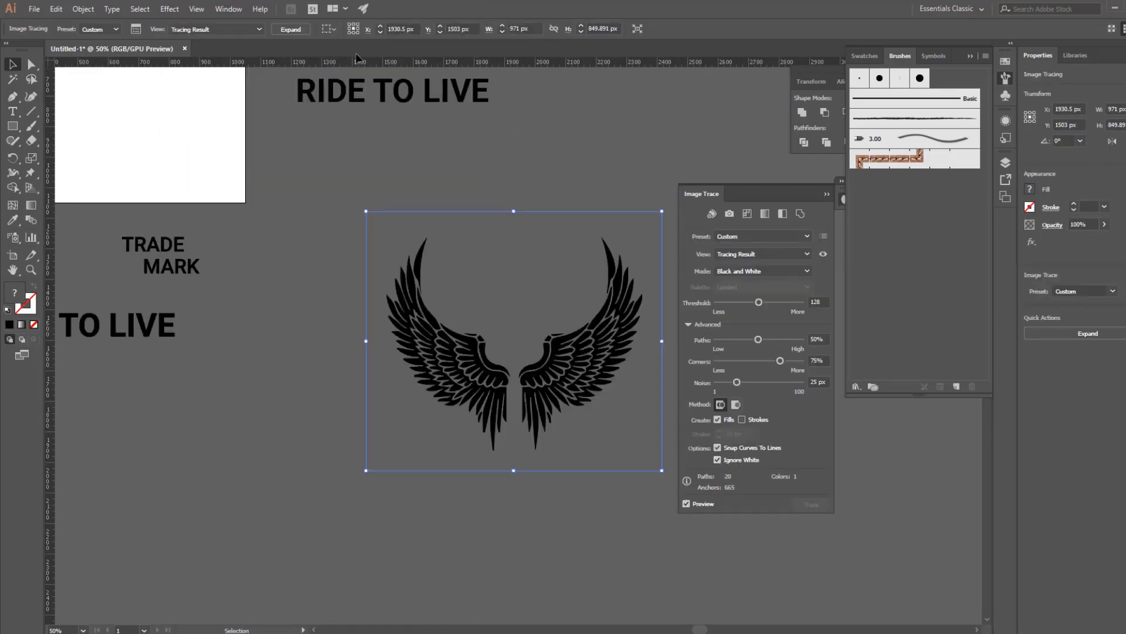
click(290, 30)
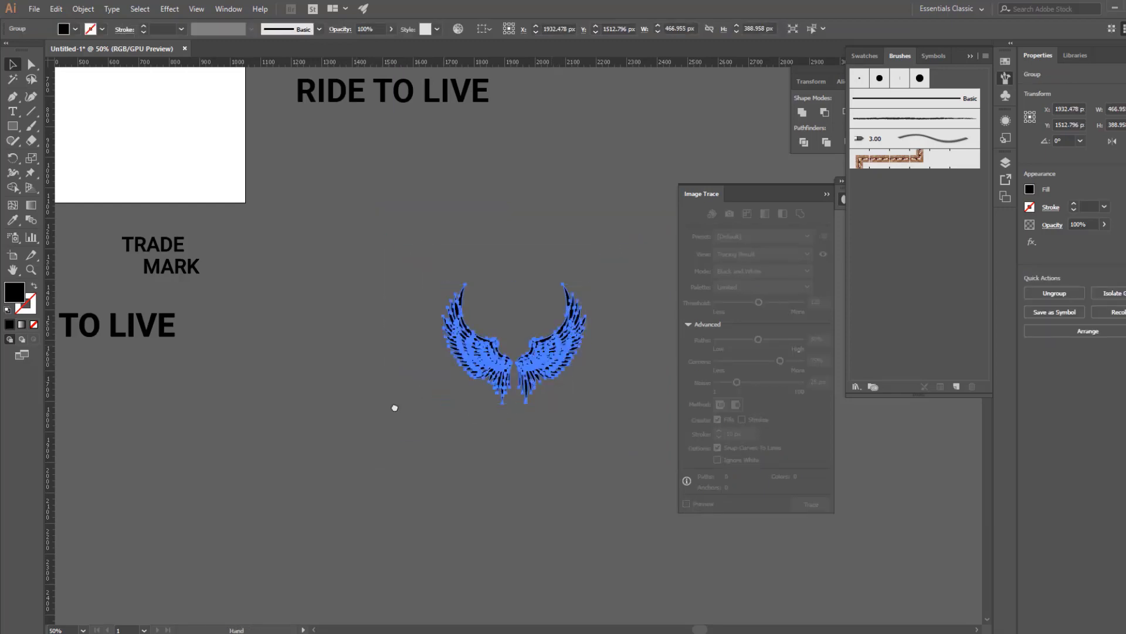
Step: Scale the black wings and place them on the artboard under BORN TO RIDE
drag(511, 328, 176, 234)
click(327, 244)
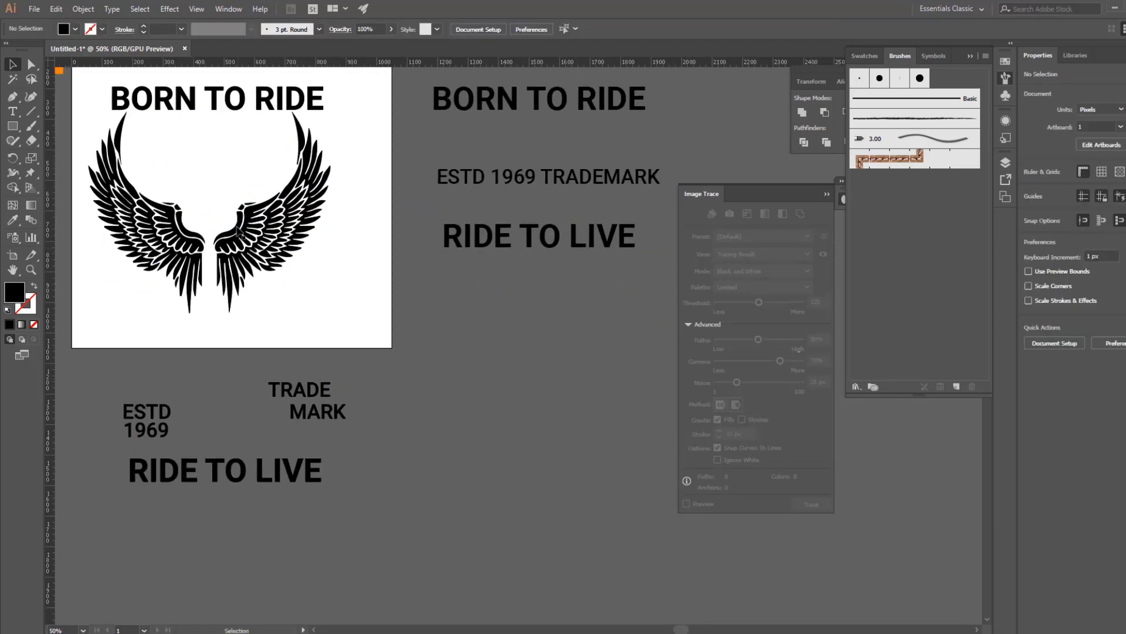
click(258, 223)
drag(335, 305, 390, 296)
key(ctrl+shift+a)
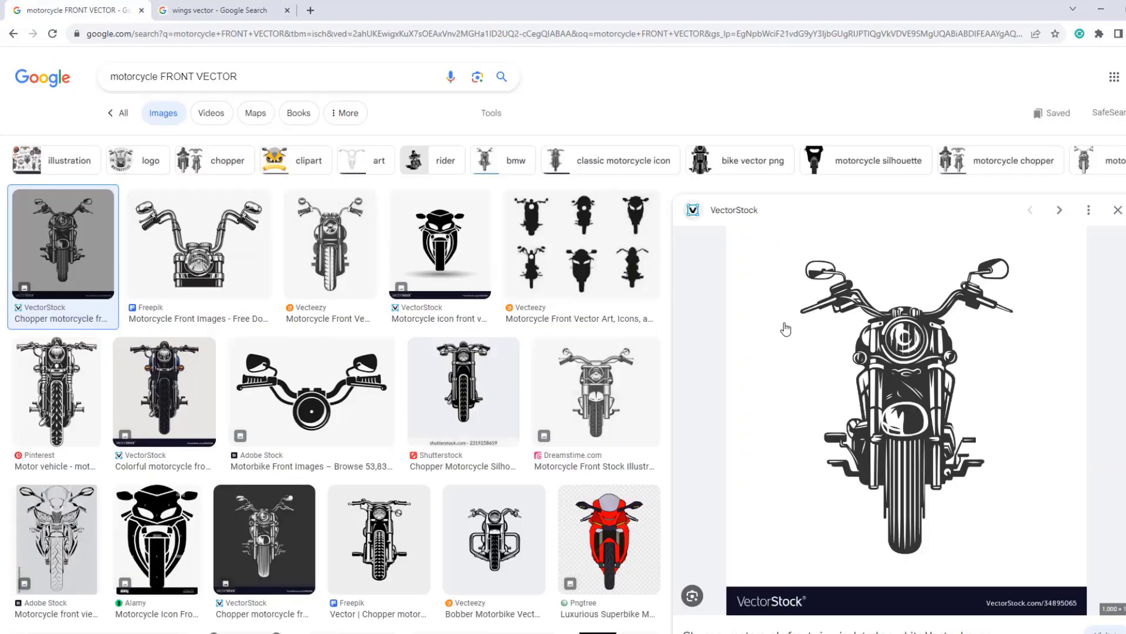
Step: Copy the motorcycle image from Chrome and paste it into the drawing
right_click(866, 353)
click(906, 482)
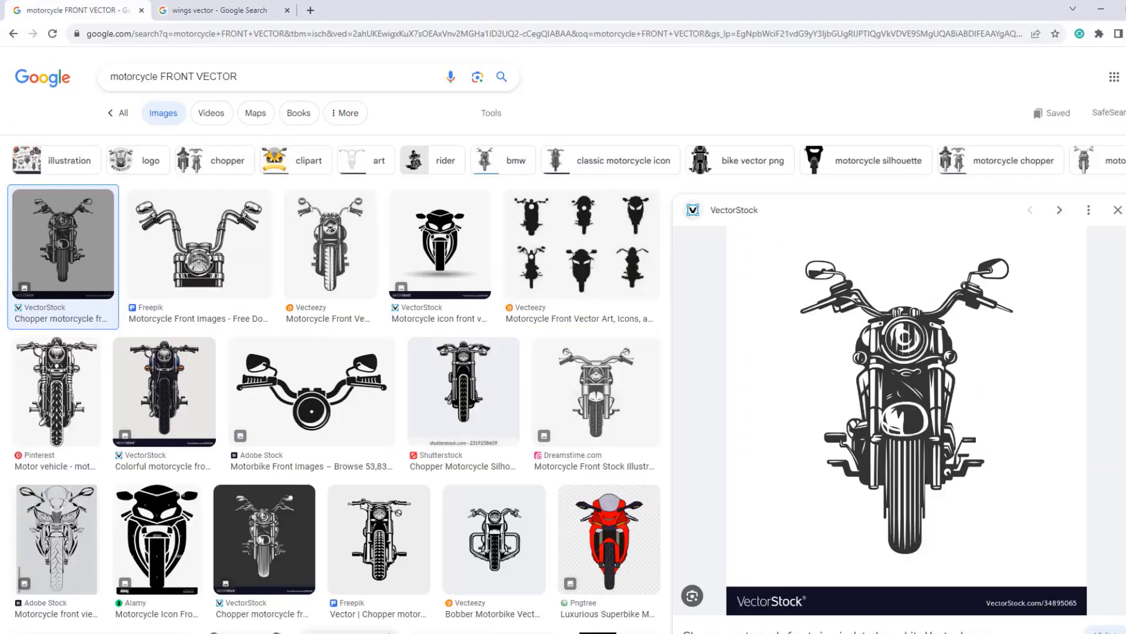
key(ctrl+v)
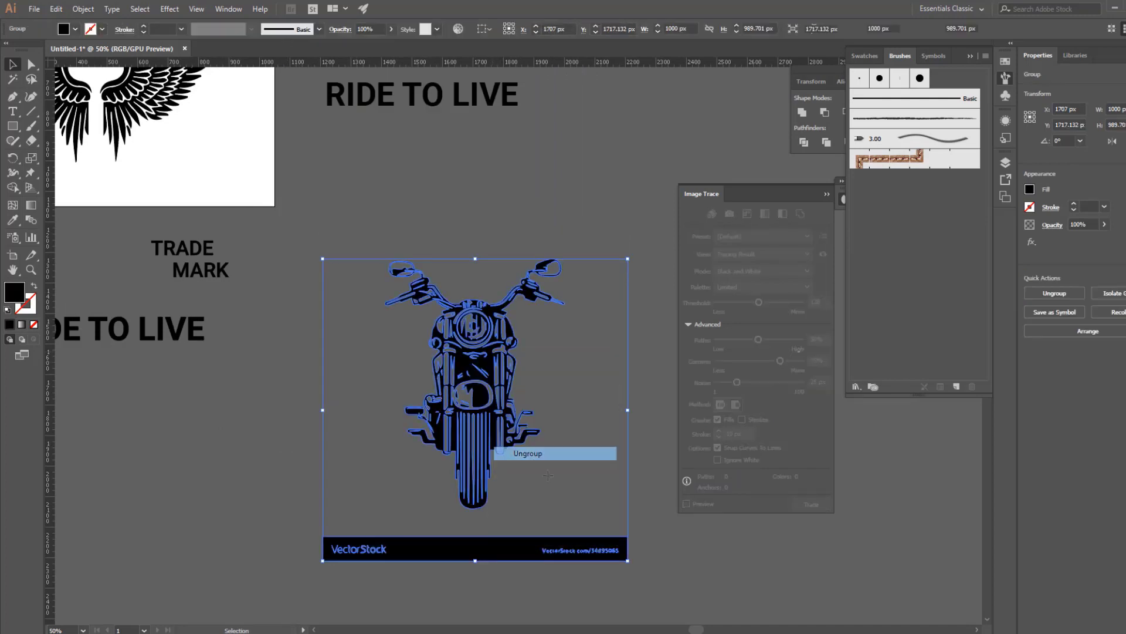
Step: Trace the motorcycle, delete the VectorStock watermark bar, and unite its pieces into one shape
click(641, 589)
click(622, 549)
key(Delete)
drag(395, 596, 581, 499)
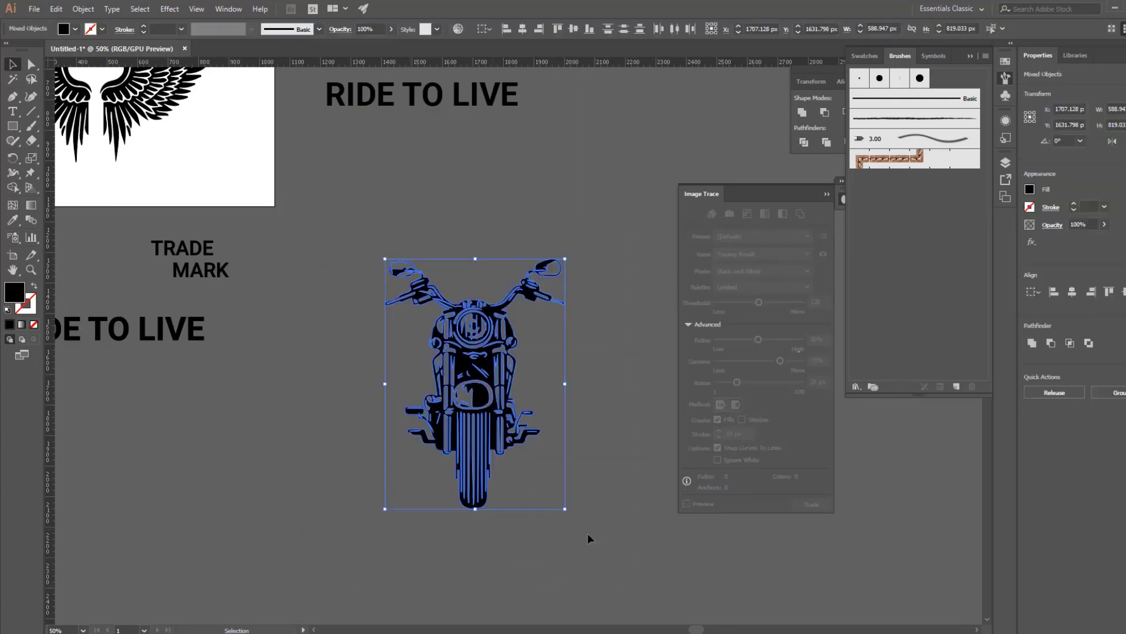
click(1033, 343)
Step: Resize and reposition the motorcycle above the smaller, lowered wings
scroll(604, 395, up, 3)
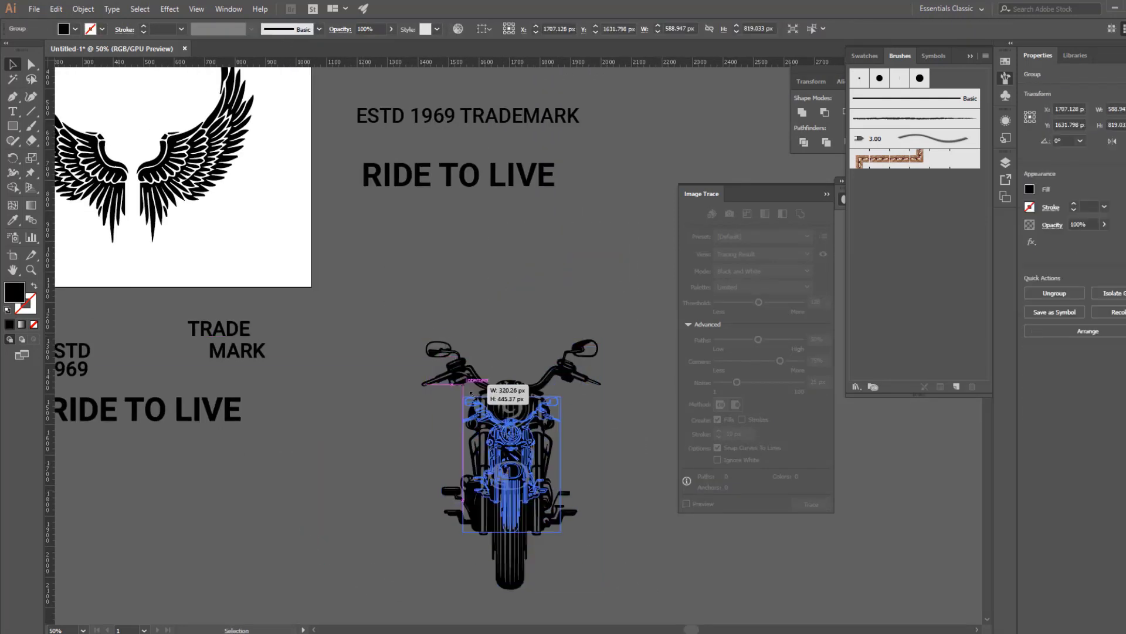
mouse_move(422, 338)
mouse_down()
mouse_move(507, 458)
mouse_move(252, 182)
mouse_up()
drag(372, 302, 601, 478)
mouse_move(473, 410)
mouse_down()
mouse_move(367, 332)
mouse_move(365, 440)
mouse_up()
drag(478, 375, 349, 308)
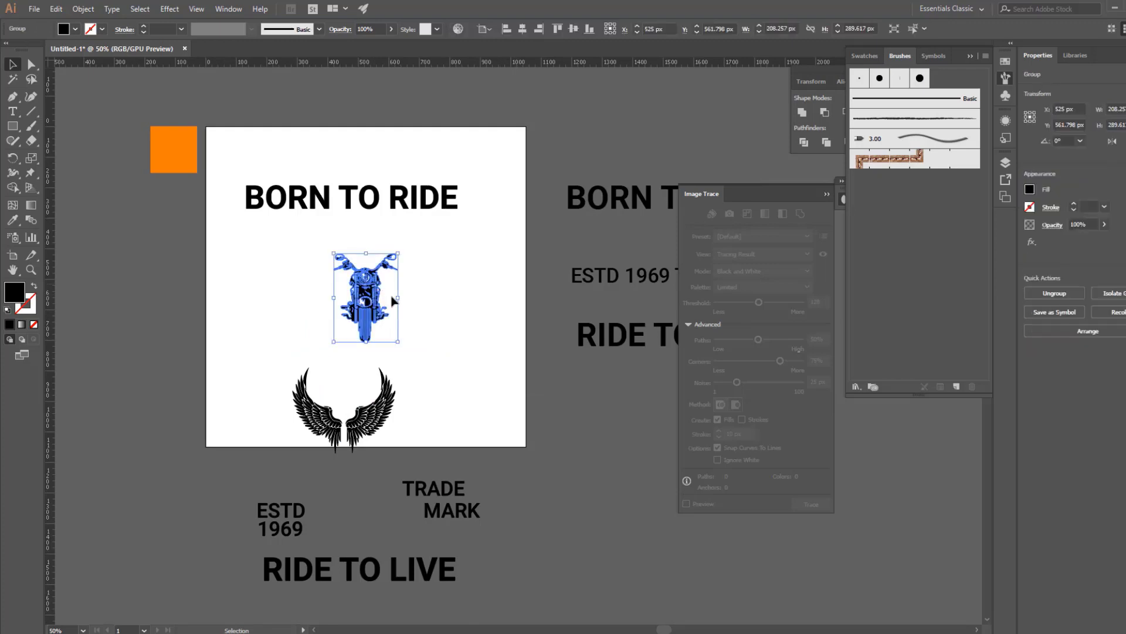
drag(384, 298, 434, 298)
Step: Ungroup the wings into separate pieces
drag(368, 419, 370, 421)
right_click(370, 423)
click(360, 440)
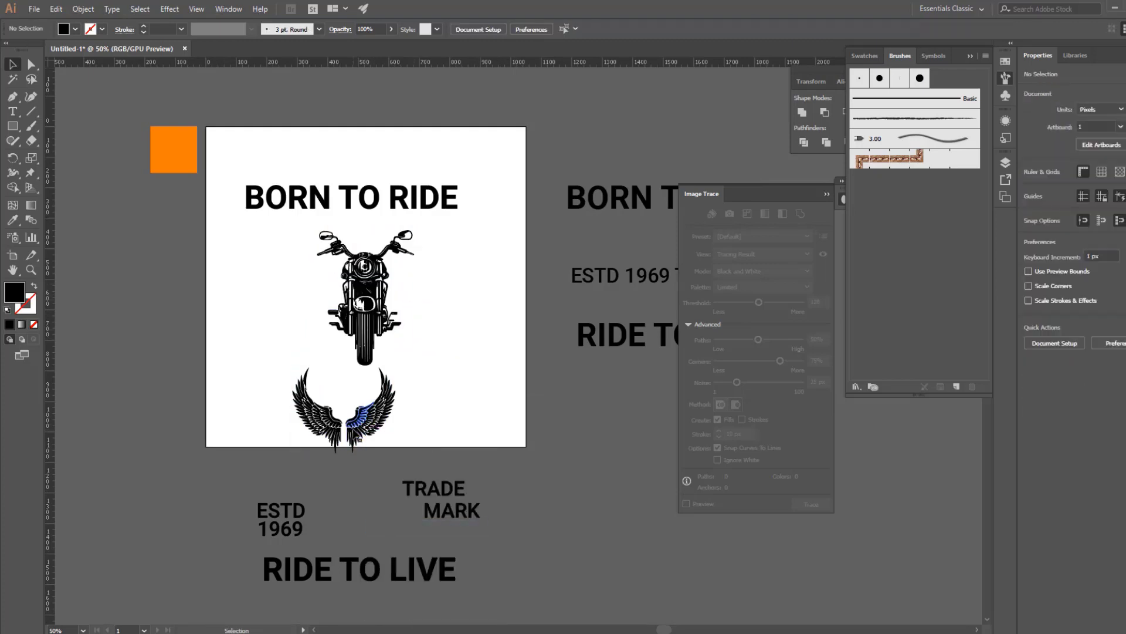
key(Escape)
Step: Delete the right wing and the bottom-left wing from the artboard
click(392, 395)
mouse_move(373, 419)
mouse_down()
mouse_move(415, 280)
mouse_move(441, 275)
mouse_up()
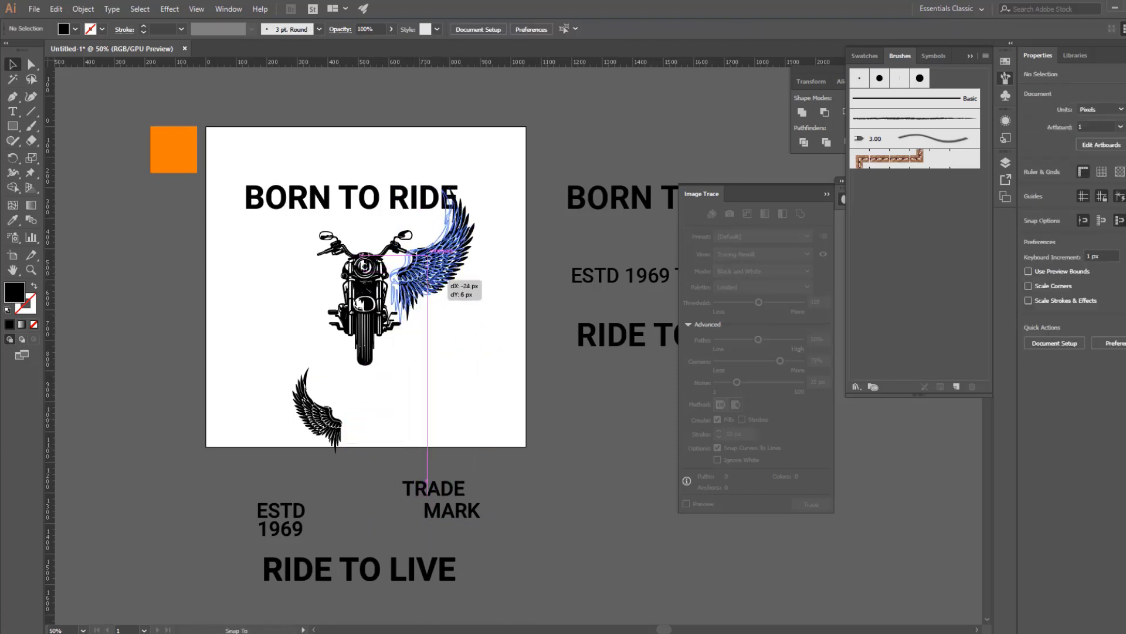
key(Delete)
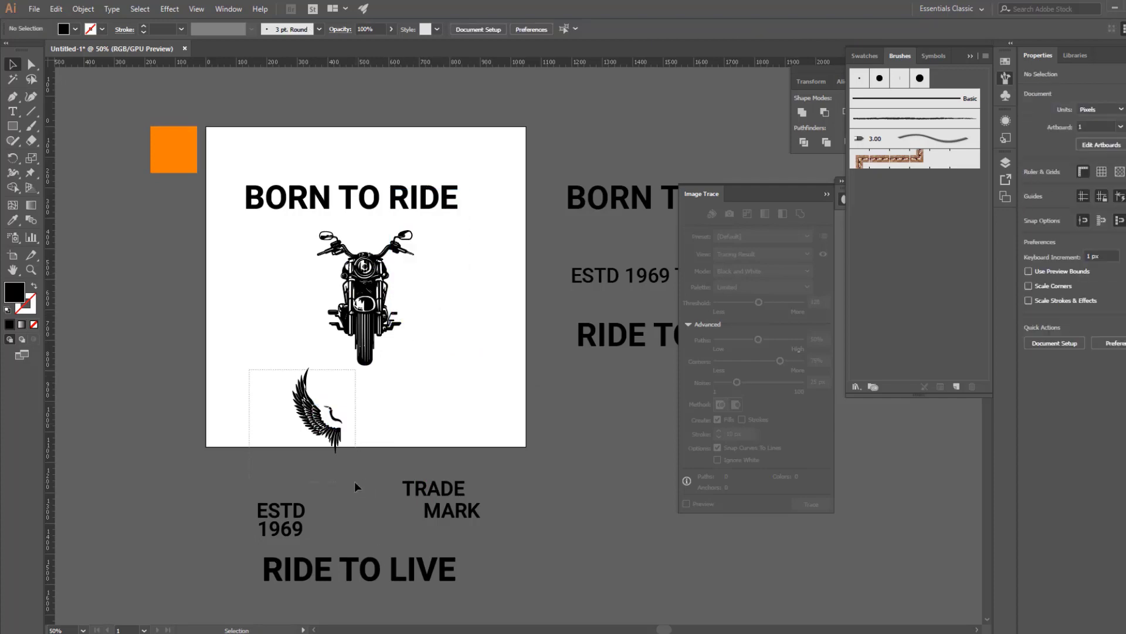
click(355, 486)
key(Delete)
Step: Copy the Vexels two-wing image from the browser search results
scroll(933, 430, down, 3)
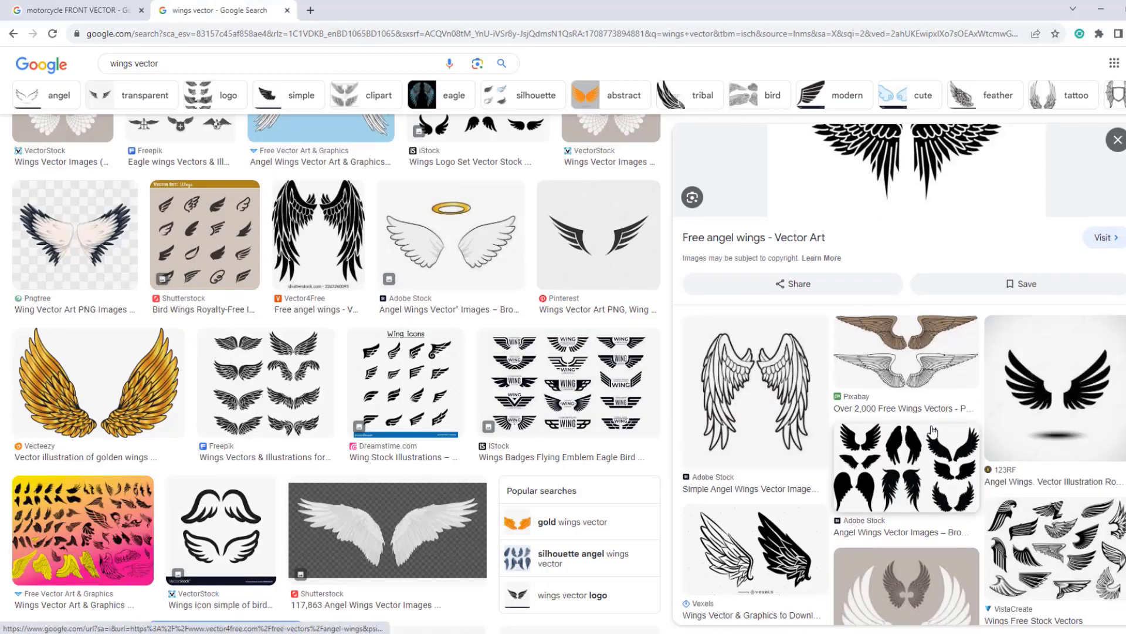
scroll(932, 430, down, 3)
click(798, 383)
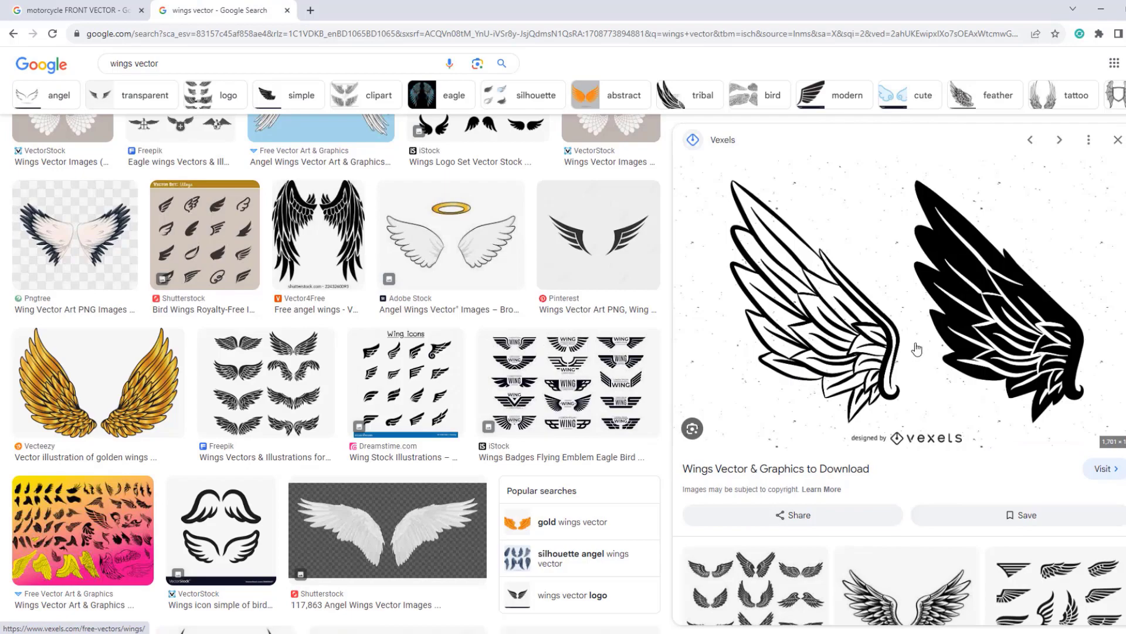
right_click(989, 294)
click(1033, 433)
key(alt+Tab)
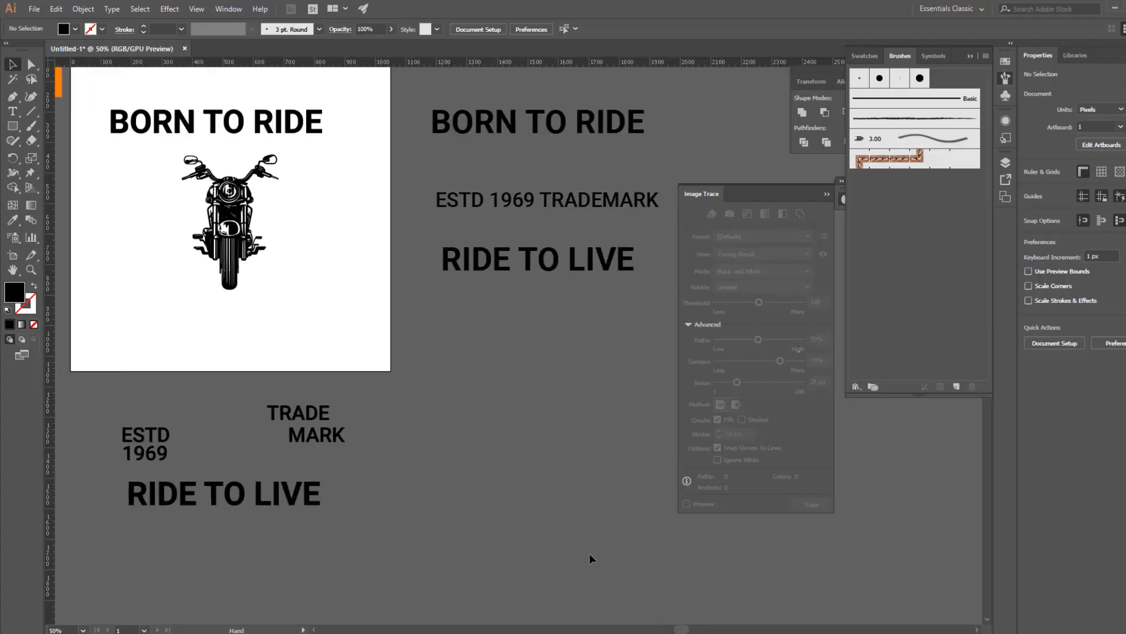
Step: Paste and trace the Vexels wings, delete the vexels watermark, and unite the right wing
key(ctrl+v)
scroll(646, 510, down, 3)
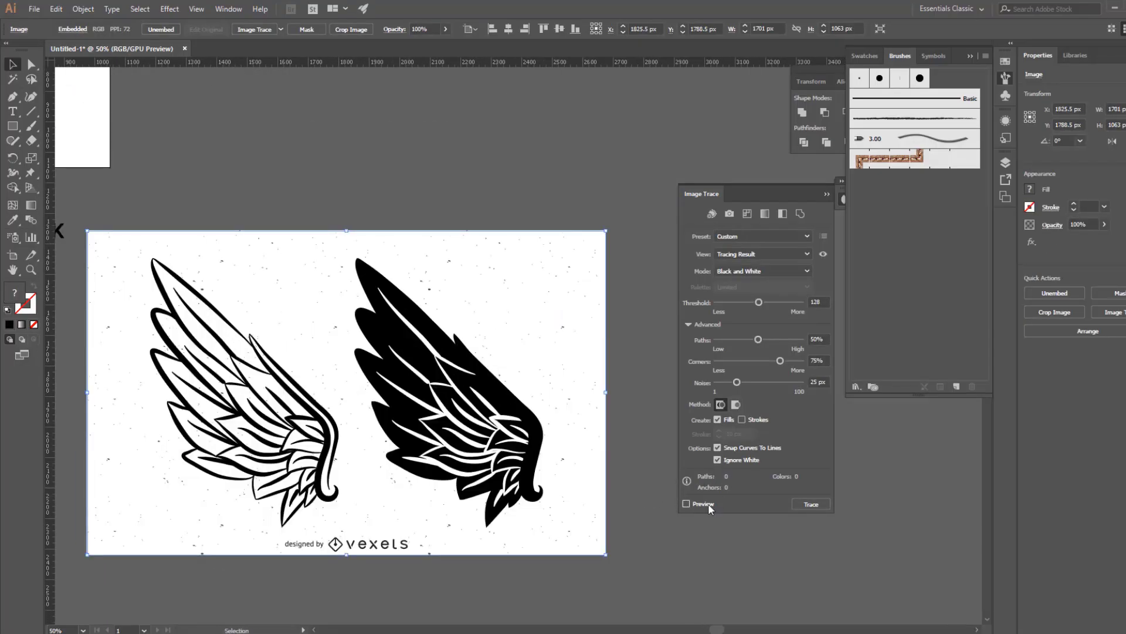
click(291, 29)
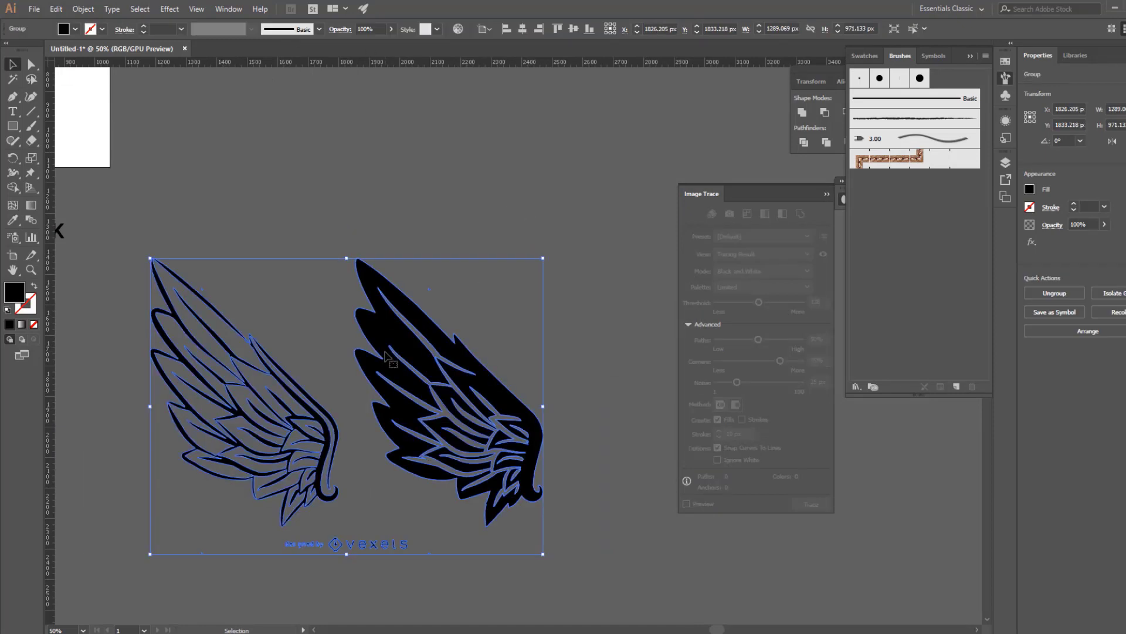
right_click(386, 353)
click(420, 454)
click(442, 547)
key(Delete)
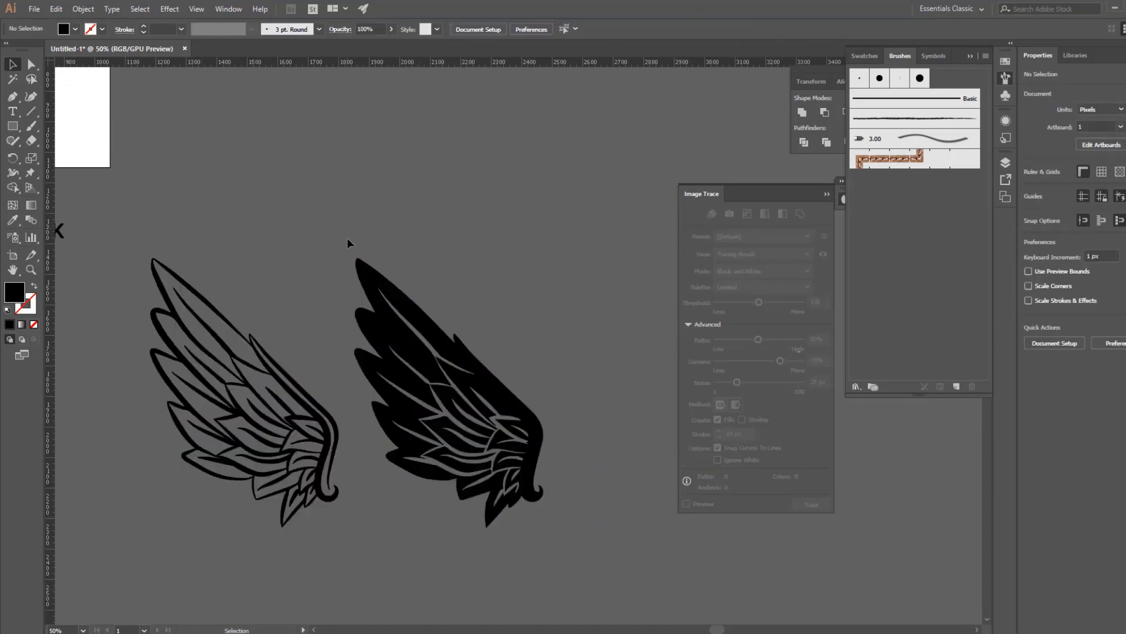
drag(348, 238, 726, 457)
click(1031, 343)
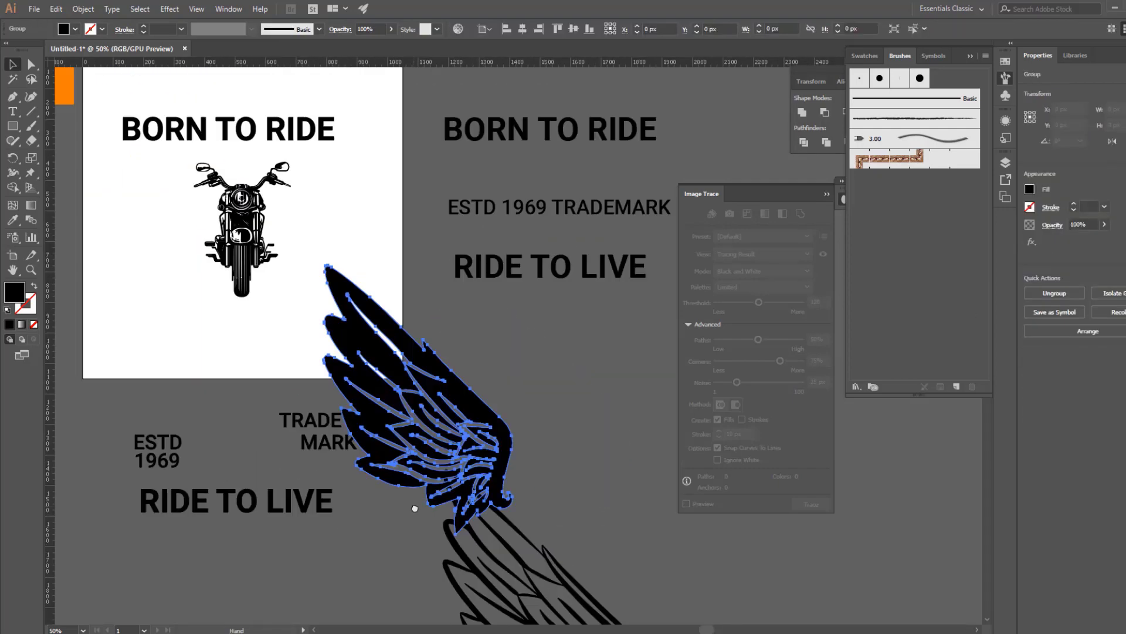
Step: Shrink the wing, place it left of the motorcycle, and tilt it about 9°
drag(495, 458, 173, 230)
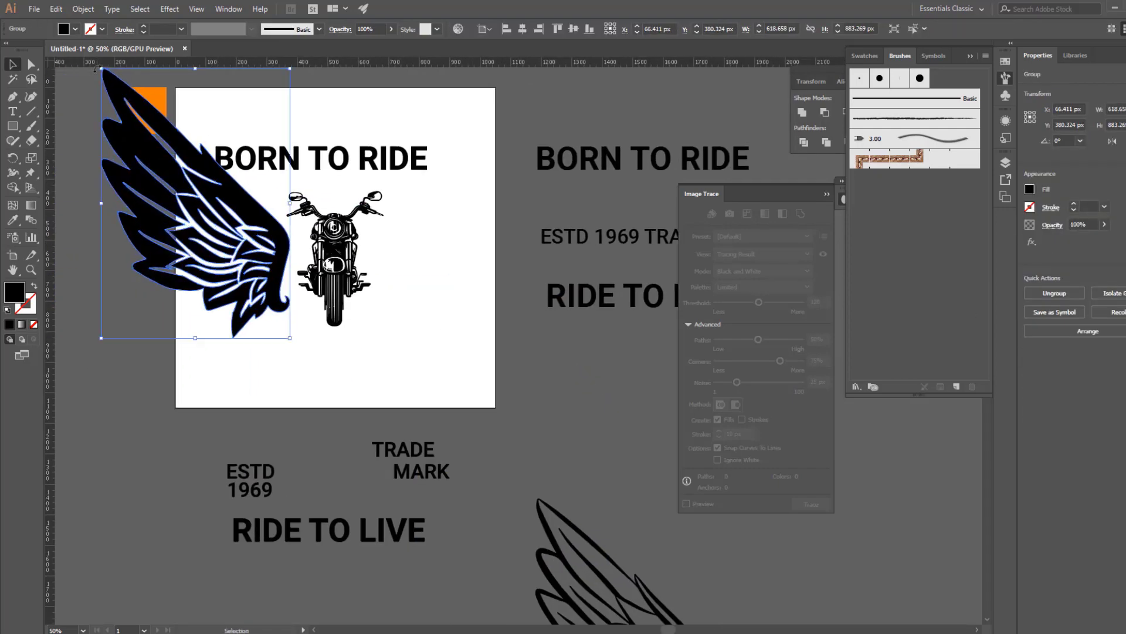
drag(103, 69, 223, 213)
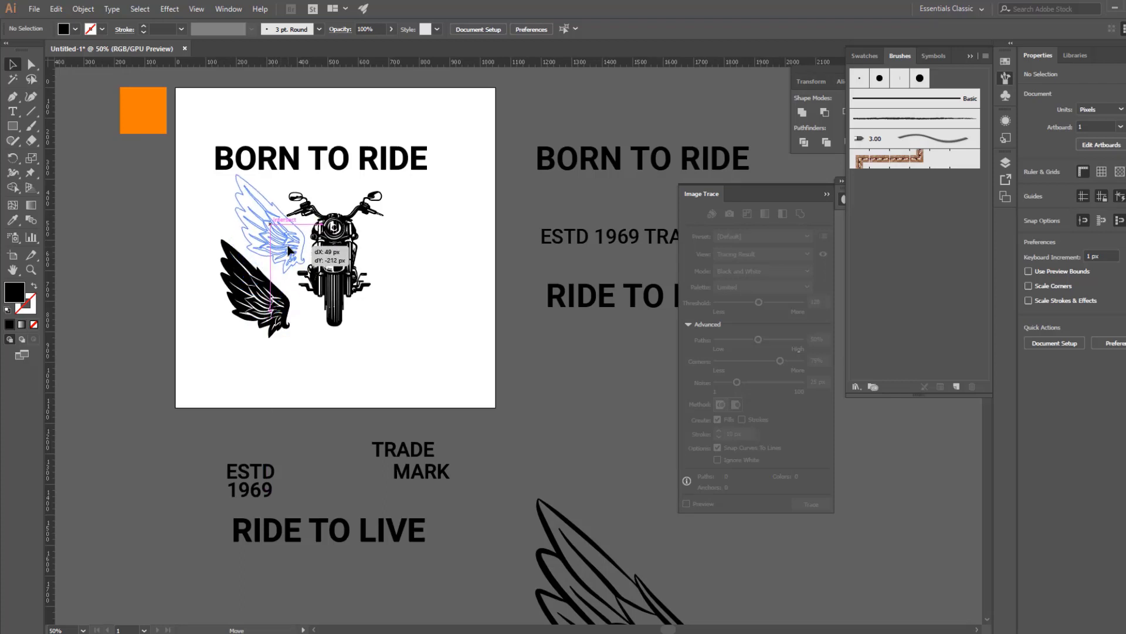
drag(253, 293, 264, 232)
drag(293, 276, 322, 276)
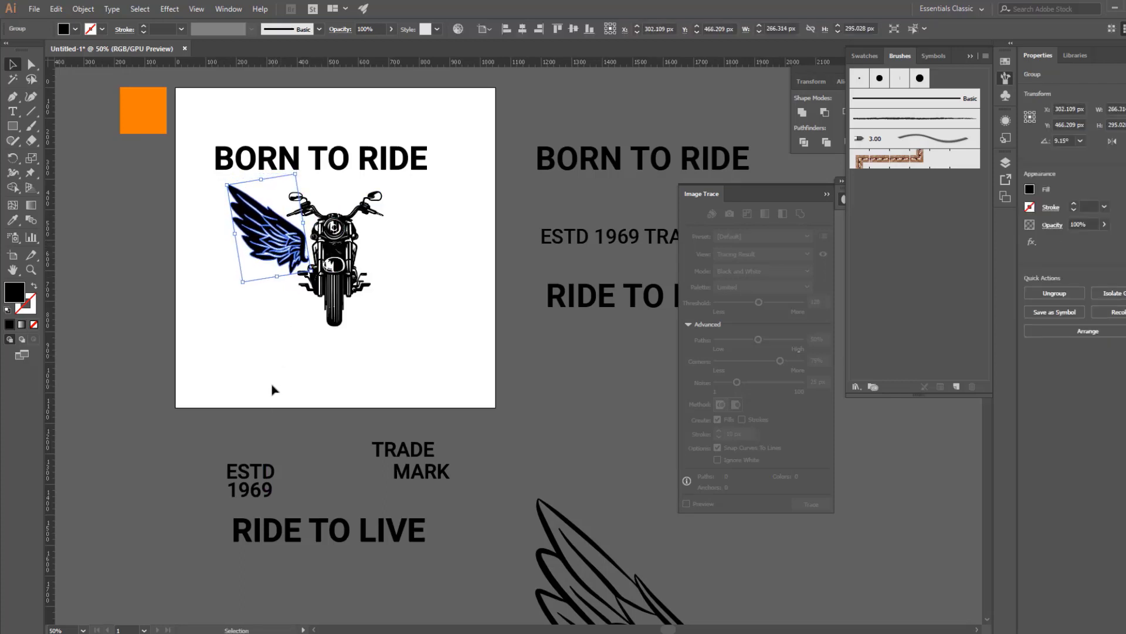
Step: Duplicate the wing, reflect the copy, and place it on the motorcycle's right
drag(307, 365, 221, 432)
drag(188, 288, 324, 287)
right_click(356, 303)
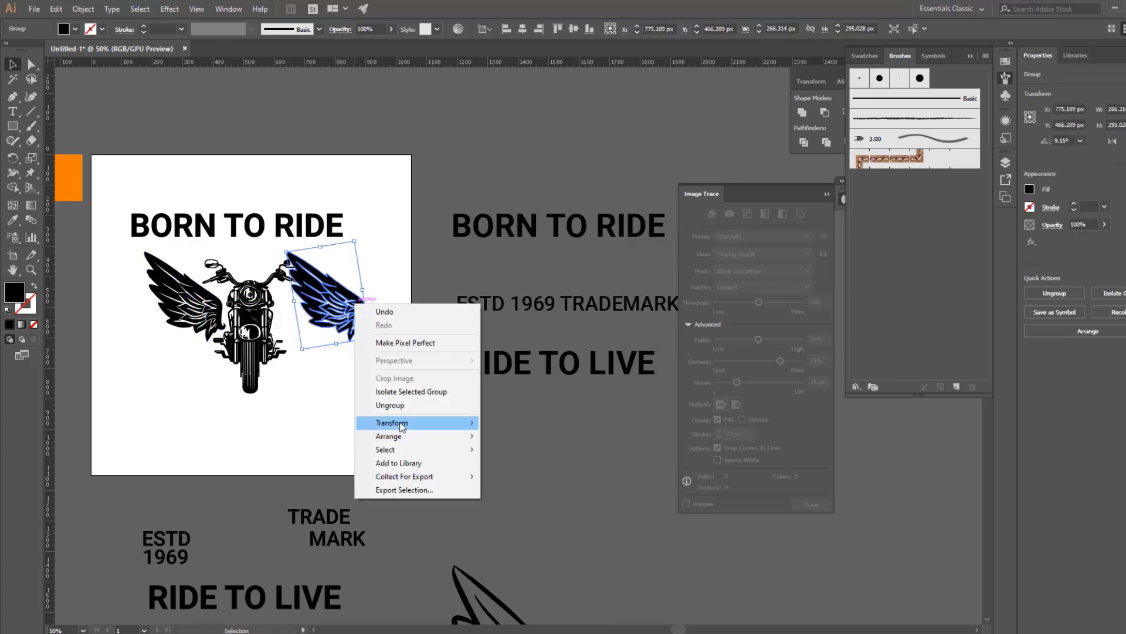
click(512, 467)
click(668, 505)
click(732, 524)
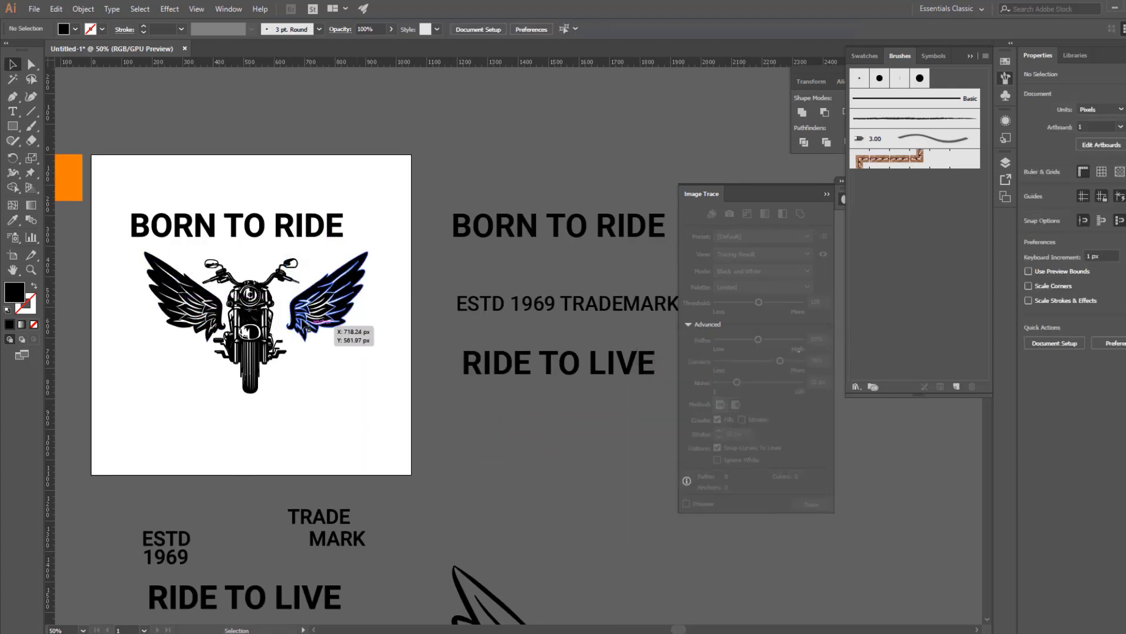
drag(318, 305, 318, 305)
Step: Group both wings, center the pair horizontally, and move BORN TO RIDE higher
shift+click(182, 293)
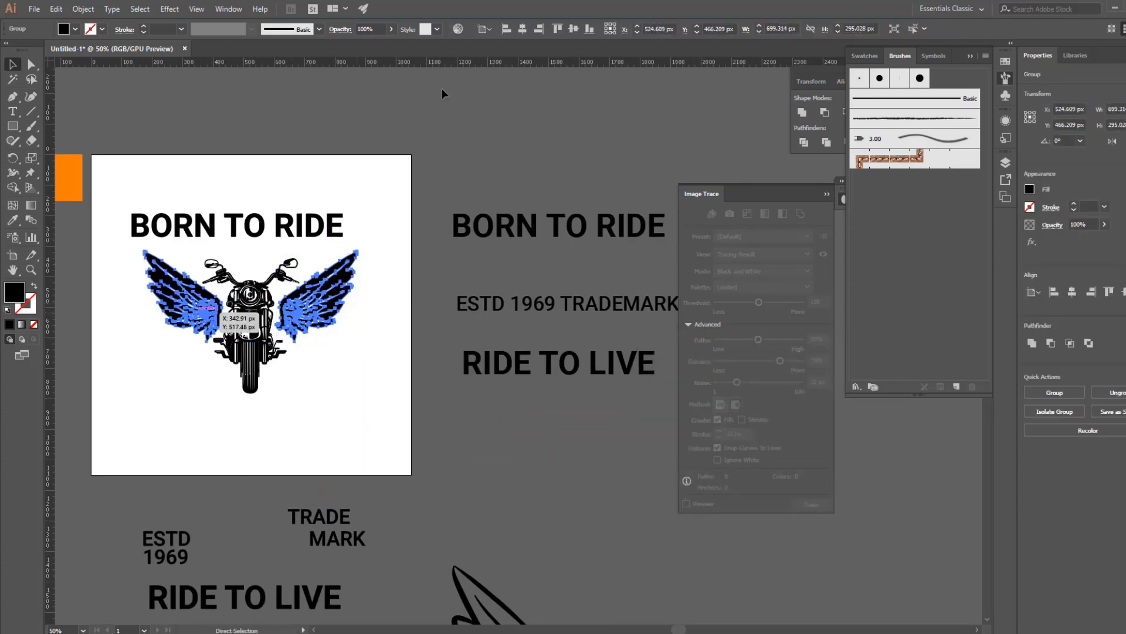
key(ctrl+g)
click(518, 29)
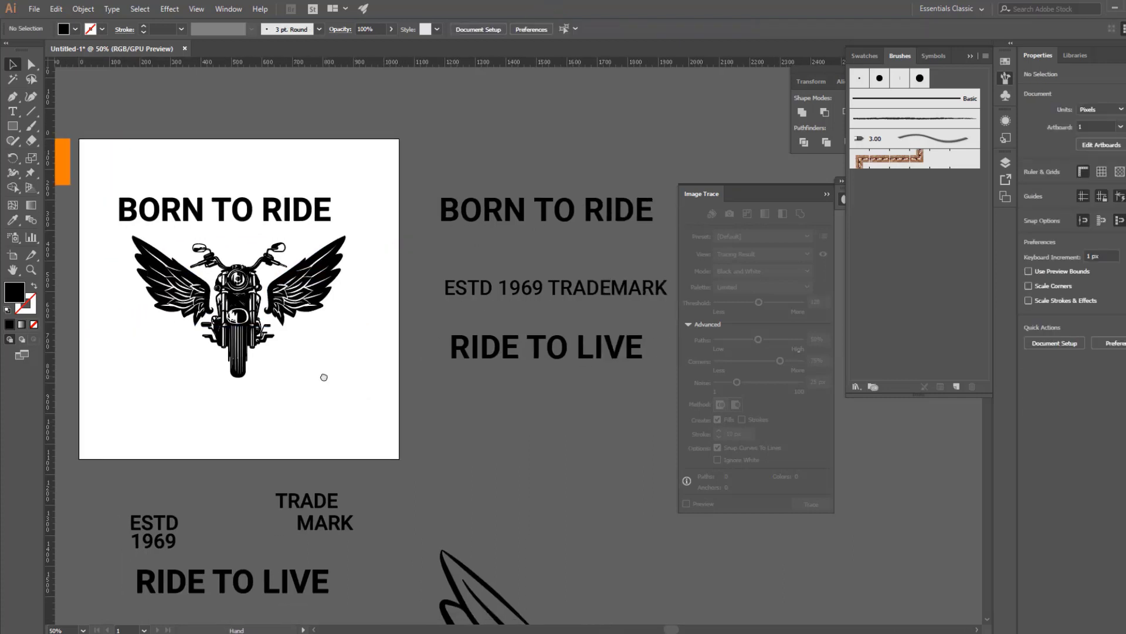
mouse_move(240, 216)
mouse_down()
mouse_move(292, 166)
mouse_move(263, 112)
mouse_up()
Step: Draw a 696 px circle around the winged motorcycle with no fill and a black outline
scroll(276, 180, down, 2)
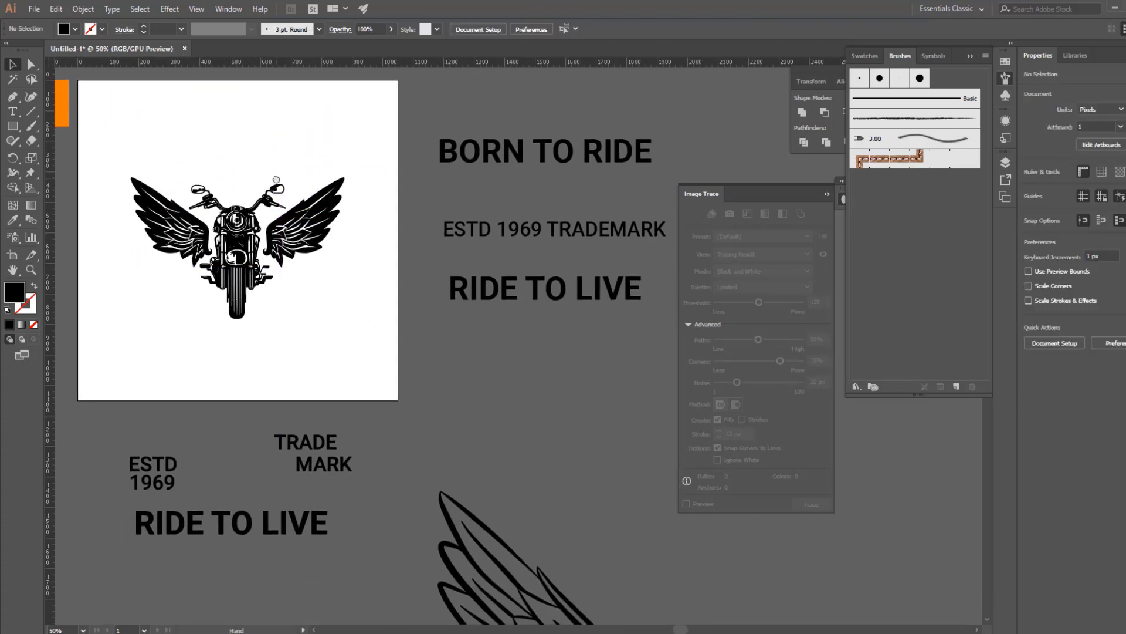
drag(18, 133, 64, 156)
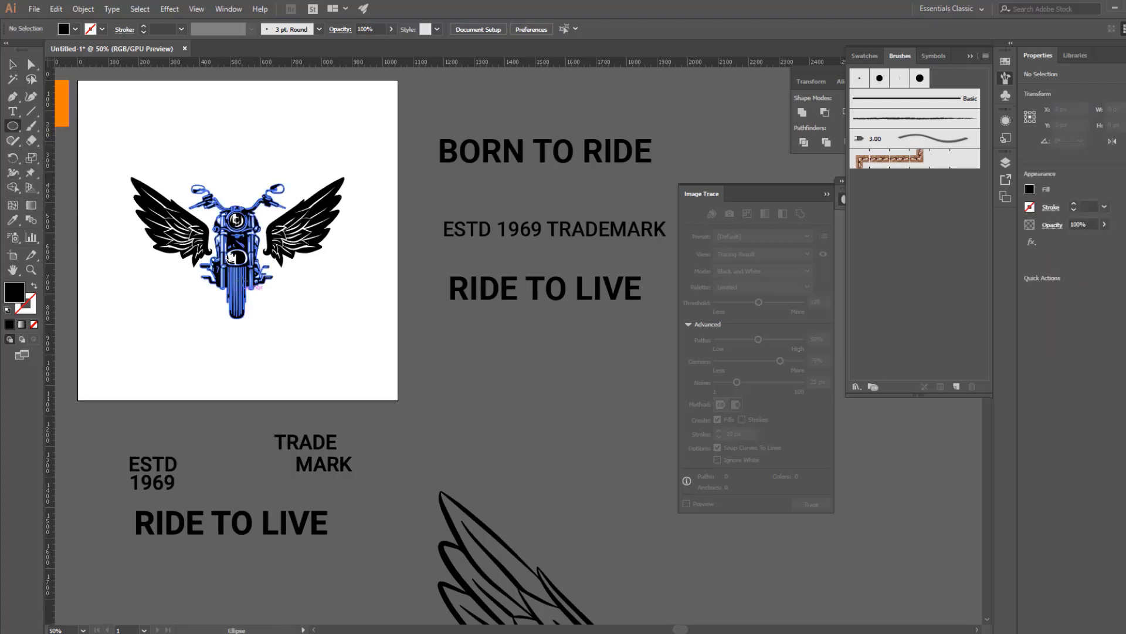
drag(263, 375, 262, 369)
click(75, 29)
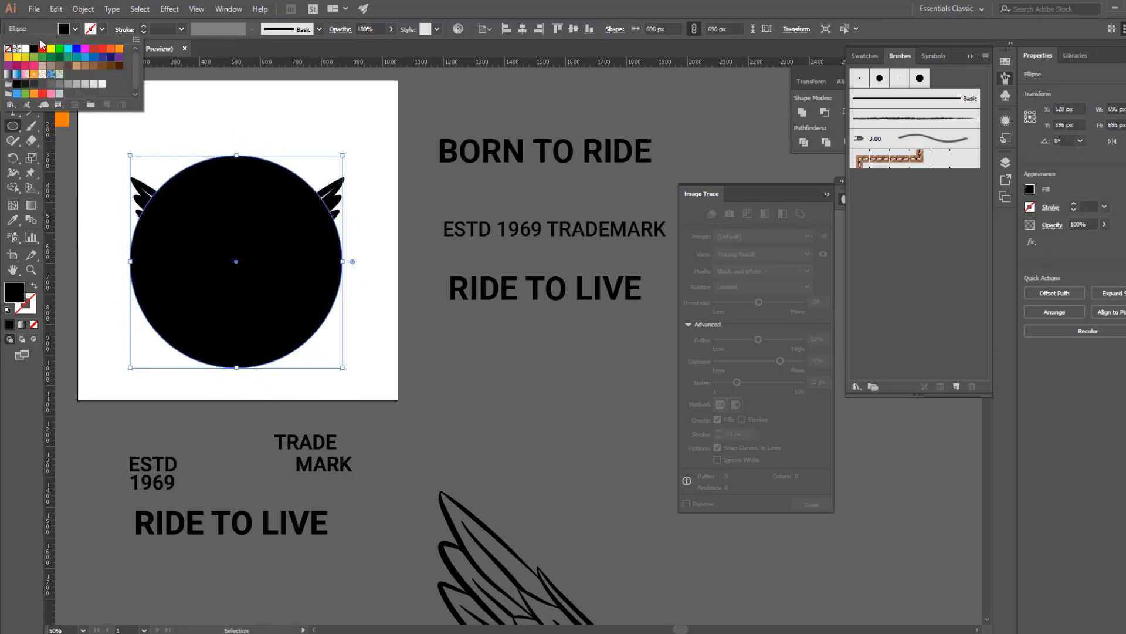
click(75, 29)
key(shift+x)
click(13, 64)
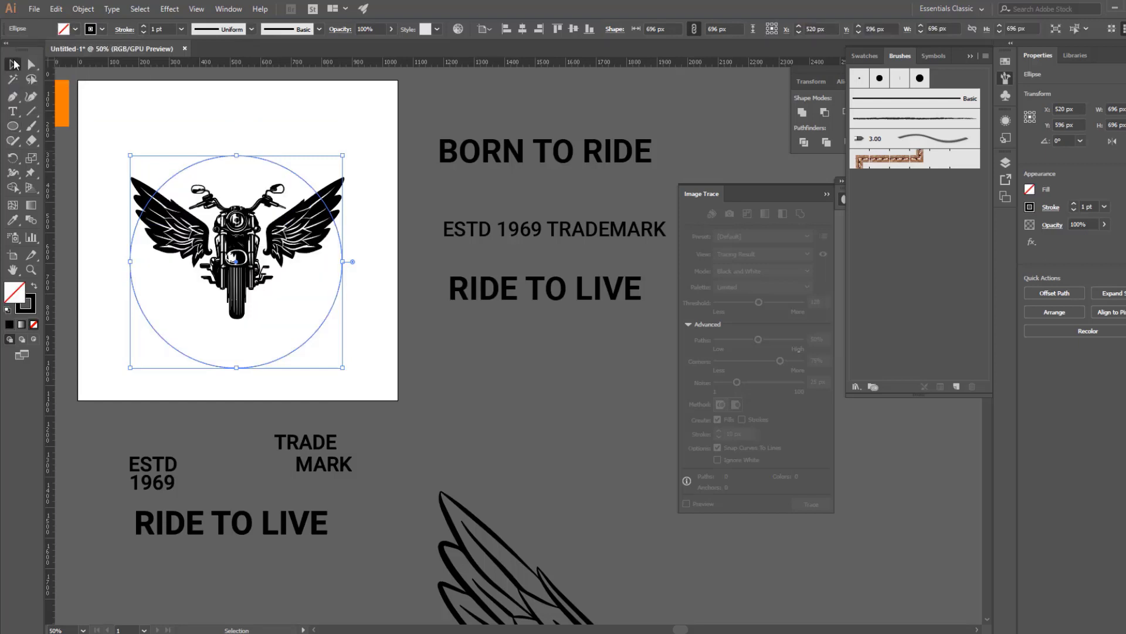
click(497, 155)
click(178, 173)
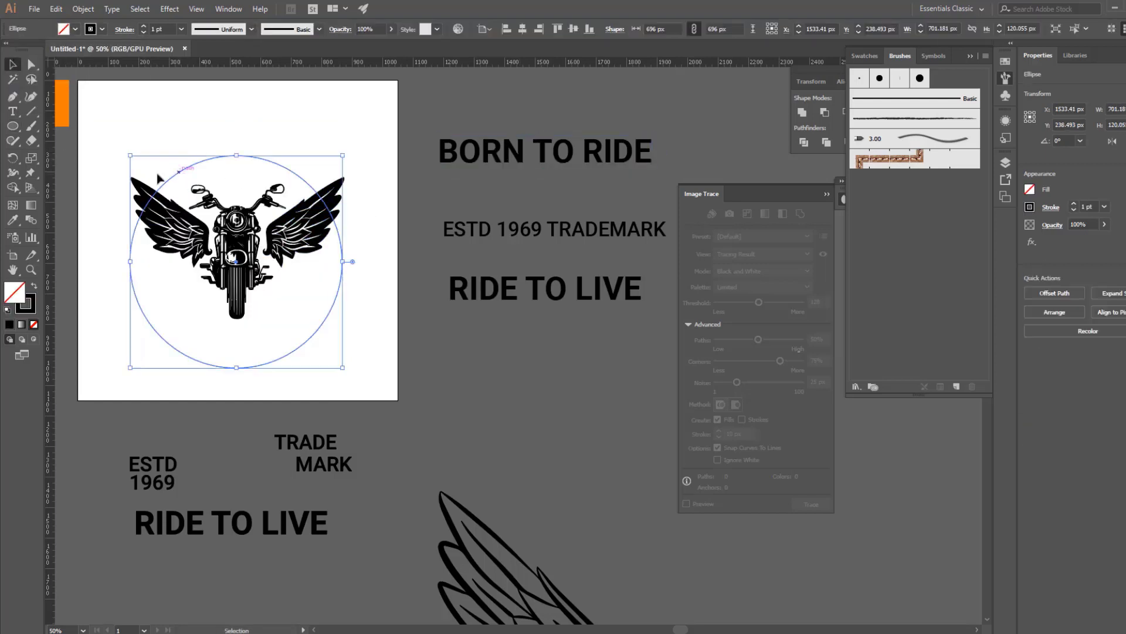
click(13, 112)
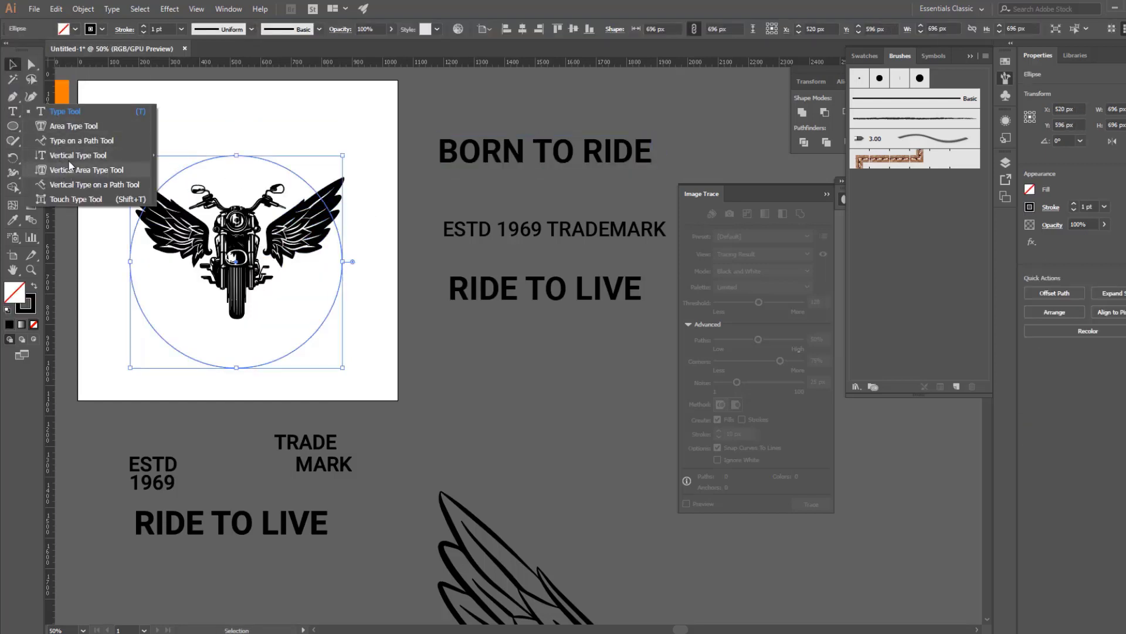
Step: Paste BORN TO RIDE as type along the circle and rotate it to the top
click(79, 141)
click(131, 260)
text(BORN TO RIDE)
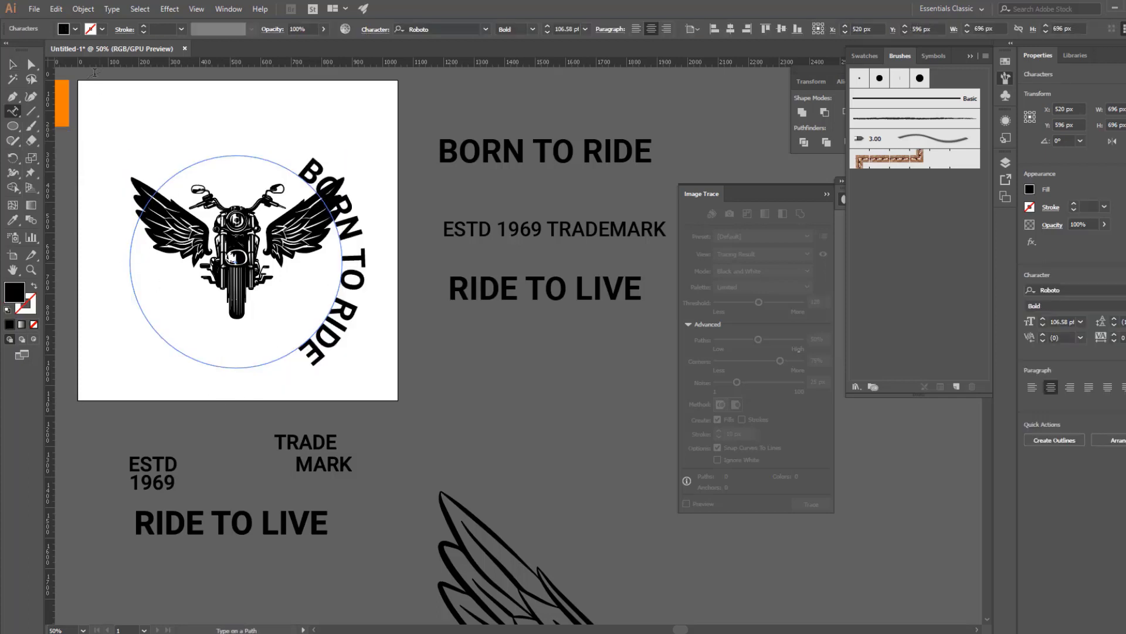
key(Escape)
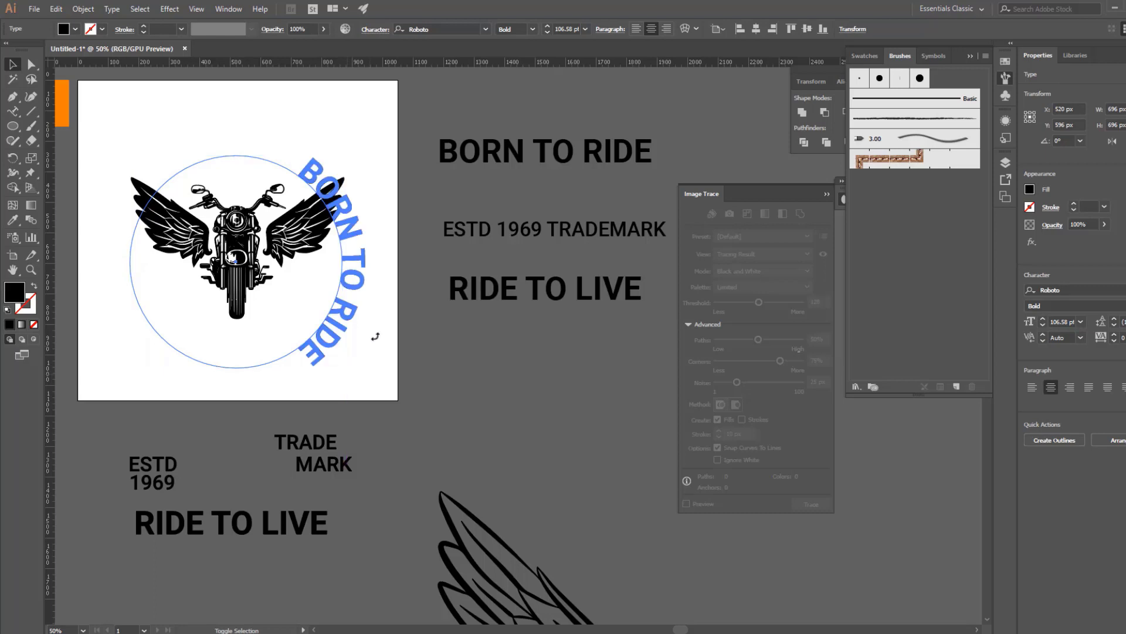
drag(372, 334, 330, 132)
Step: Center-align the path text on the circle line and set it to 83 pt
click(112, 9)
mouse_move(144, 126)
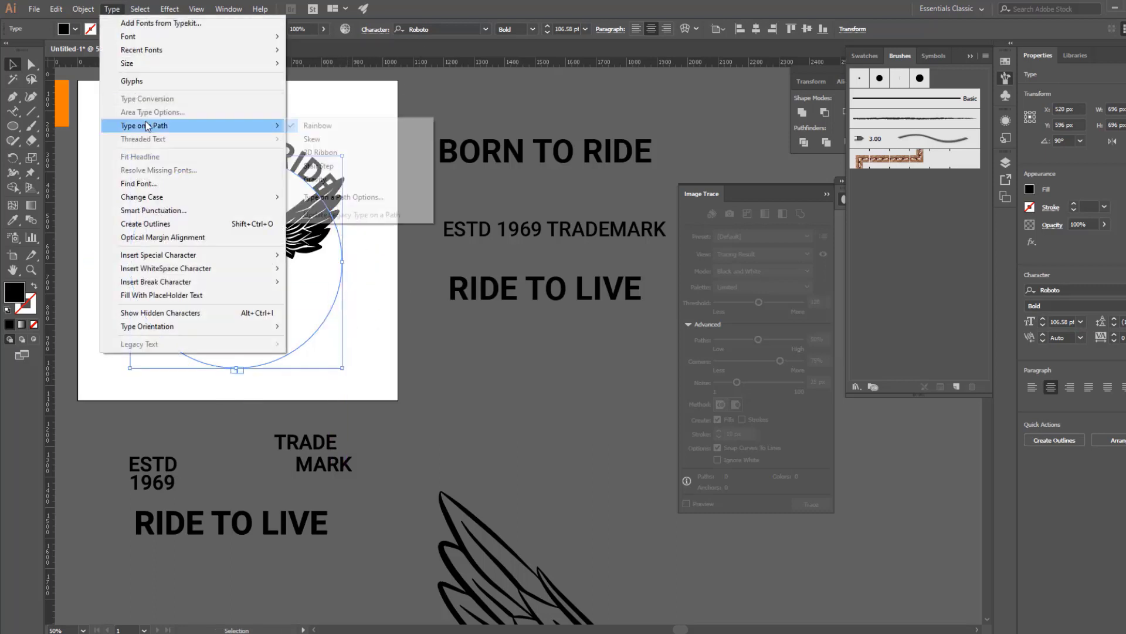
click(342, 201)
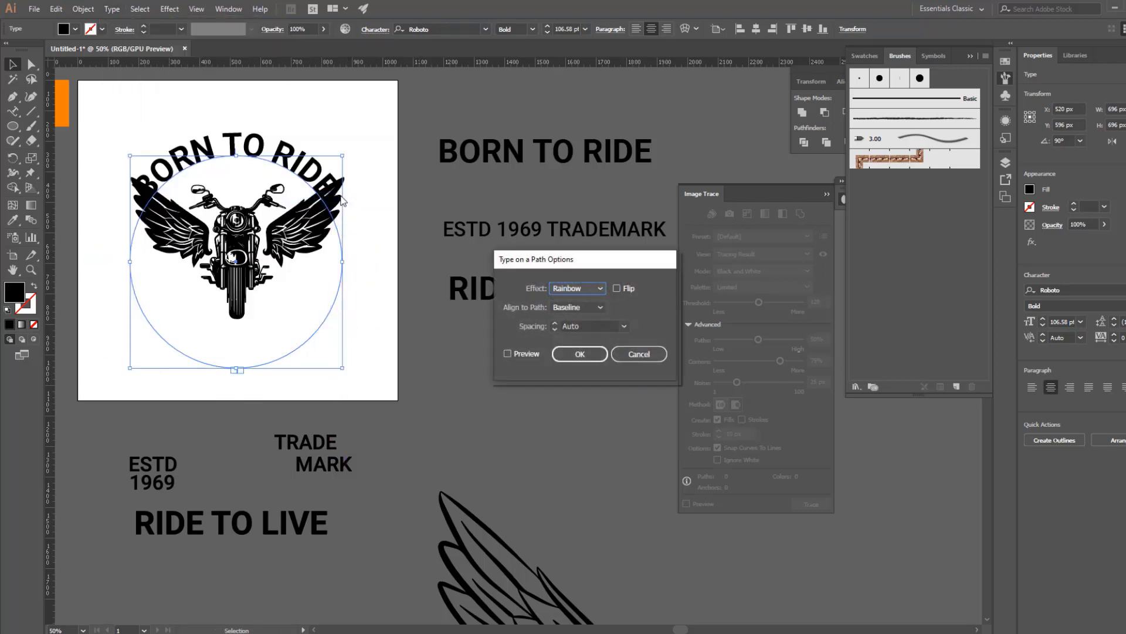
click(578, 307)
click(580, 345)
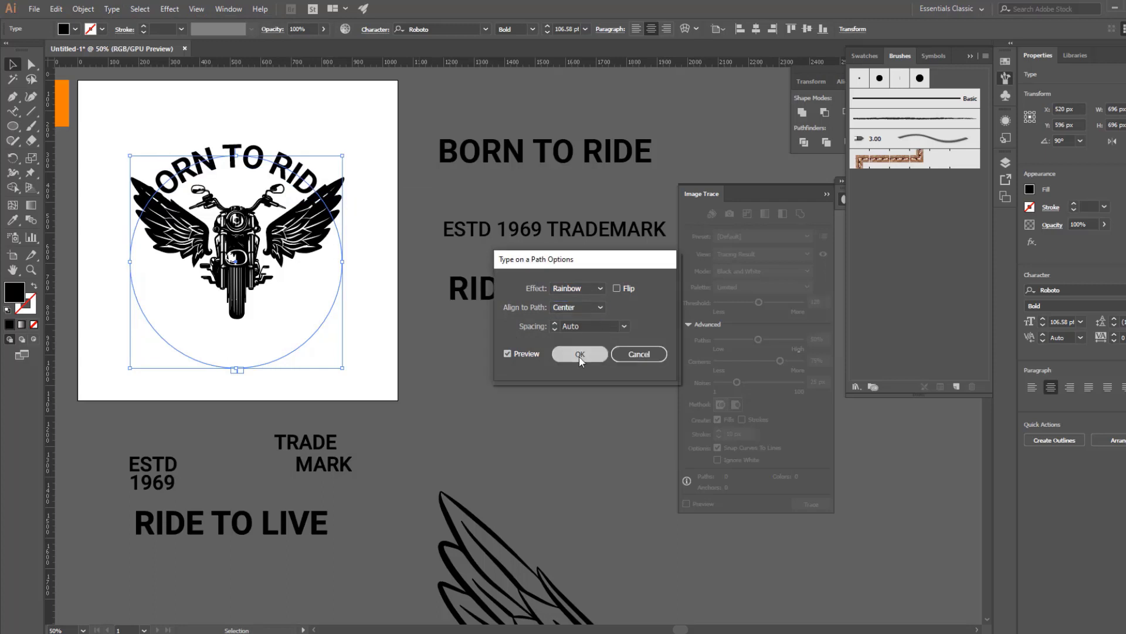
click(580, 354)
click(568, 28)
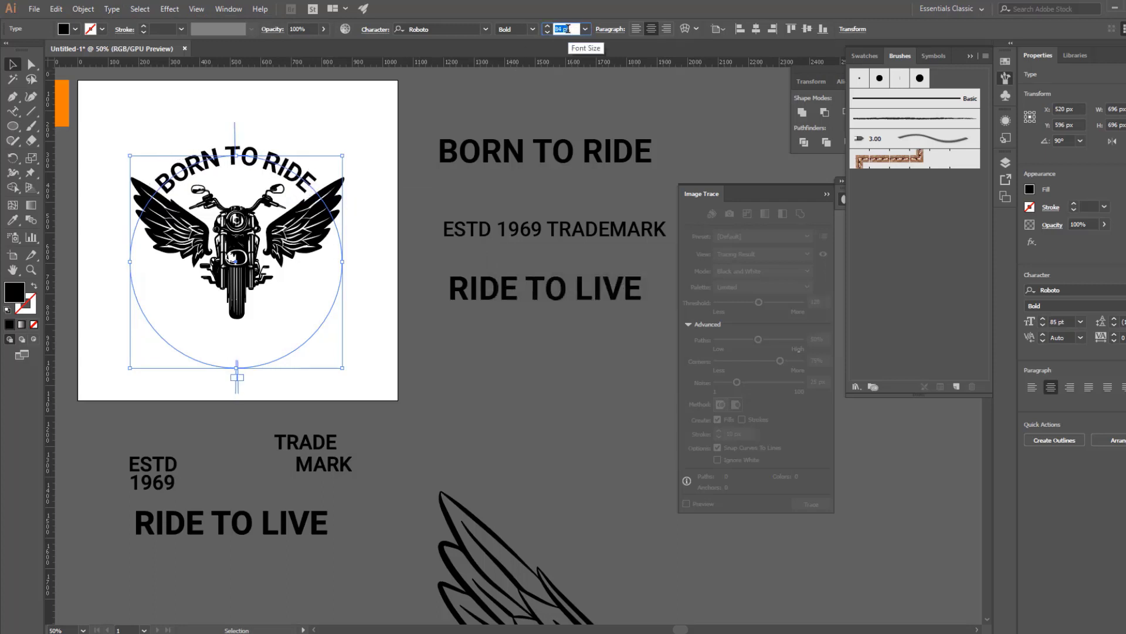
Step: Expand the curved BORN TO RIDE text into shapes
click(83, 9)
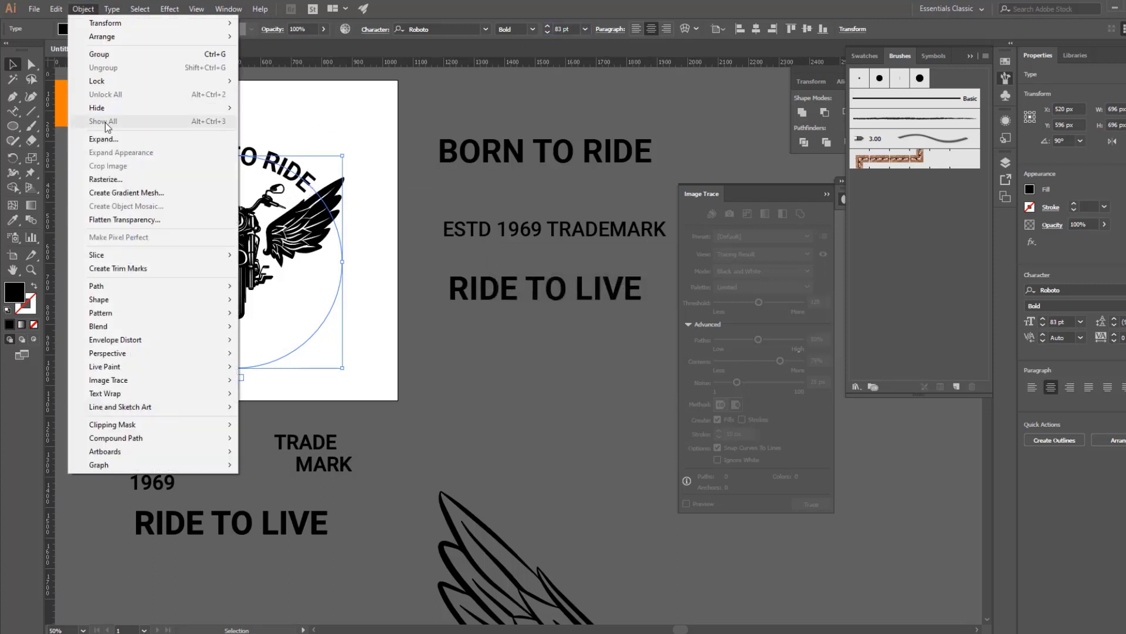
click(103, 146)
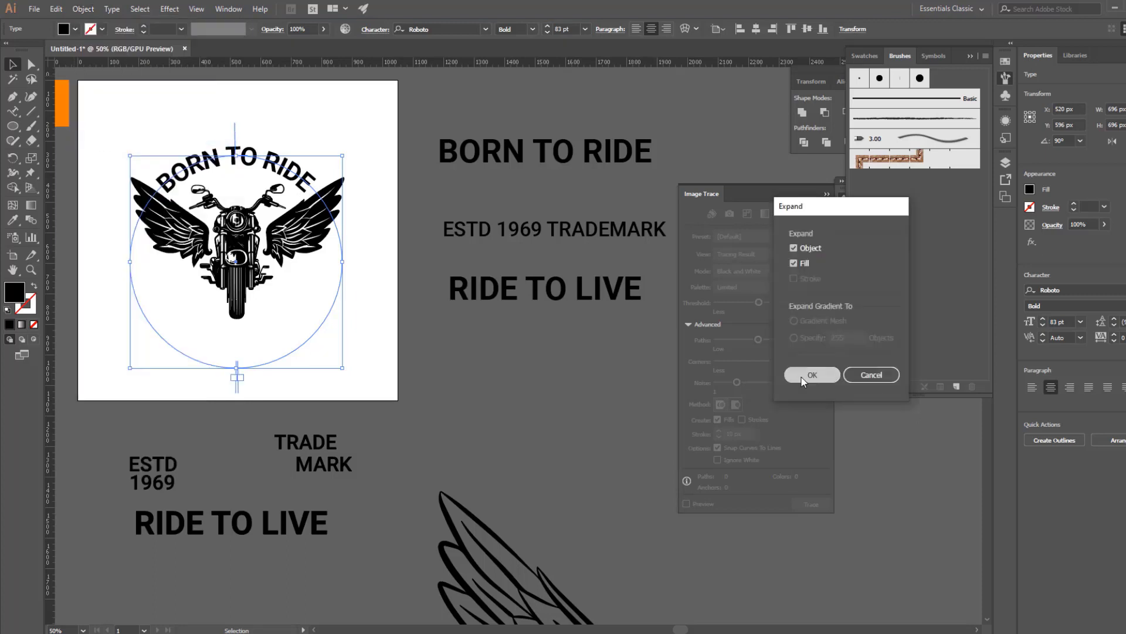
click(810, 375)
Step: Move the ESTD 1969 and TRADE MARK text blocks onto the artboard and zoom in
click(305, 352)
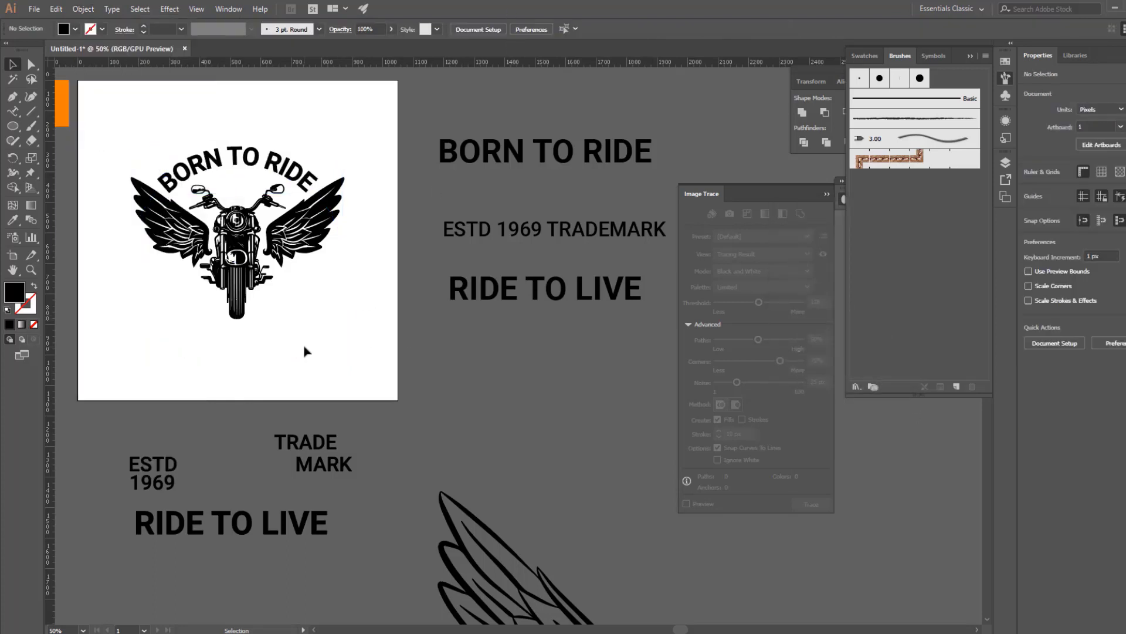
scroll(311, 329, down, 3)
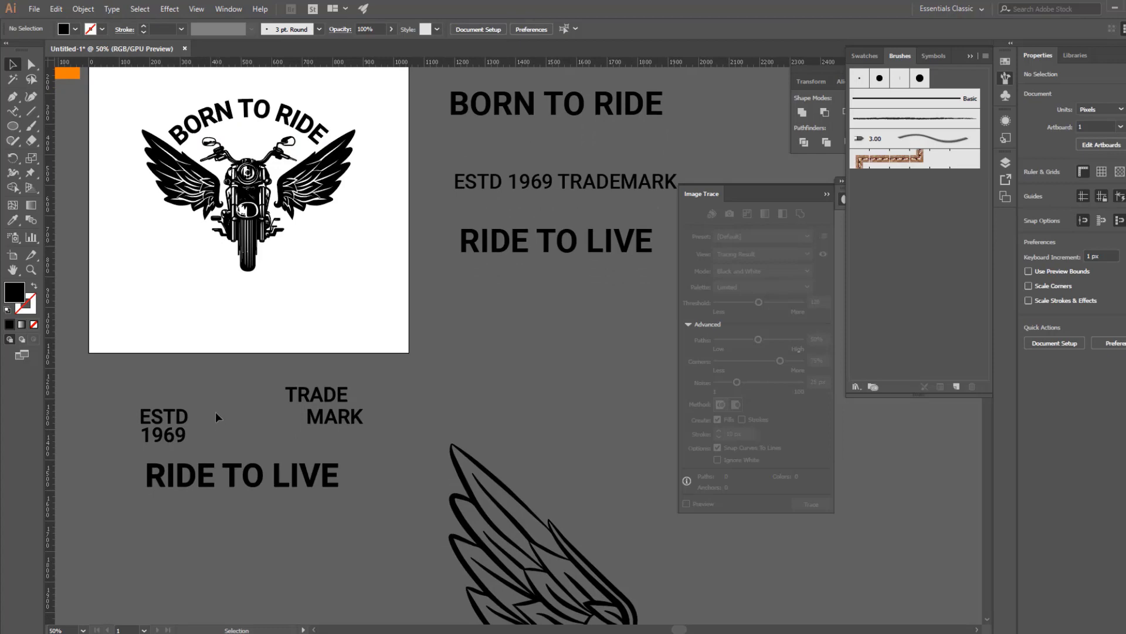
mouse_move(113, 400)
mouse_down()
mouse_move(335, 442)
mouse_move(352, 284)
mouse_up()
key(ctrl+plus)
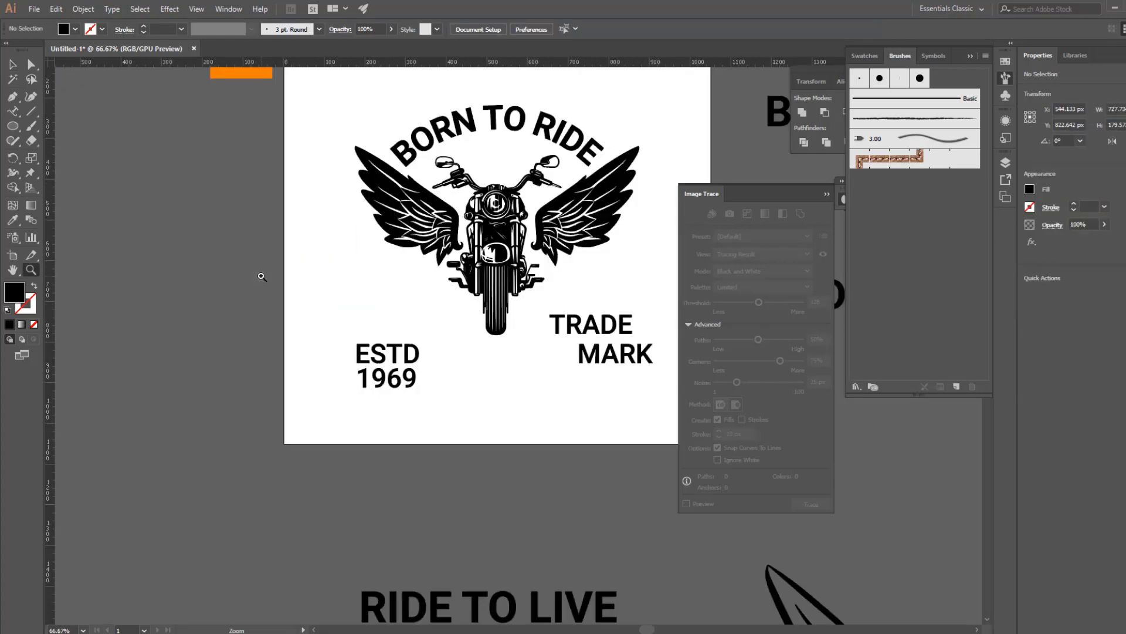
key(ctrl+plus)
drag(473, 375, 335, 323)
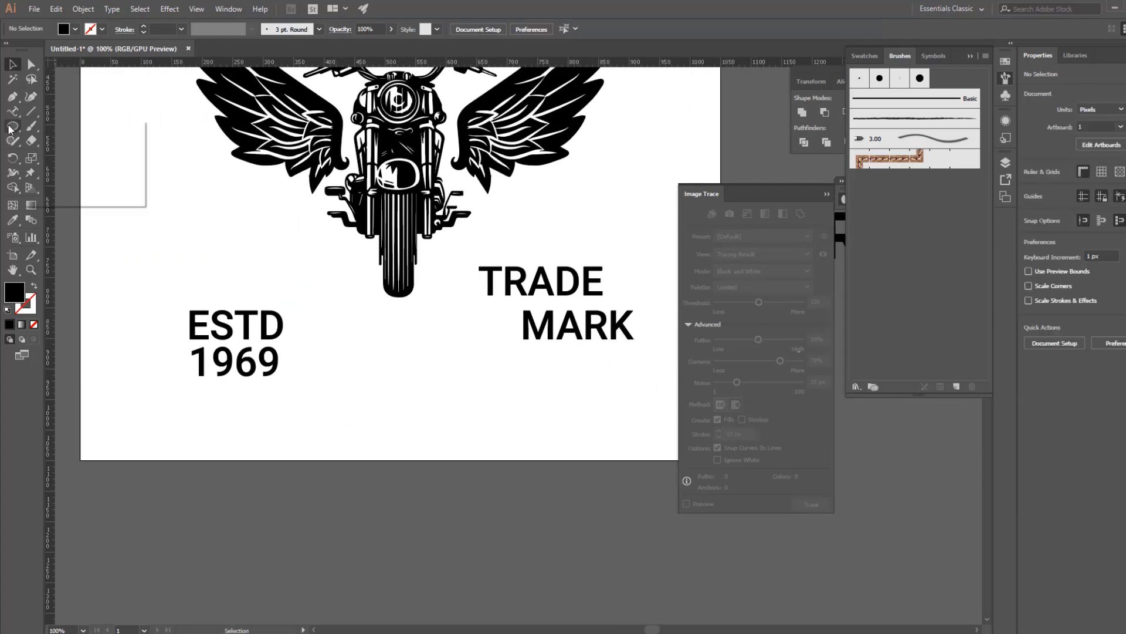
Step: Draw a black bar behind ESTD and fill the text white
drag(9, 130, 82, 128)
drag(257, 290, 258, 290)
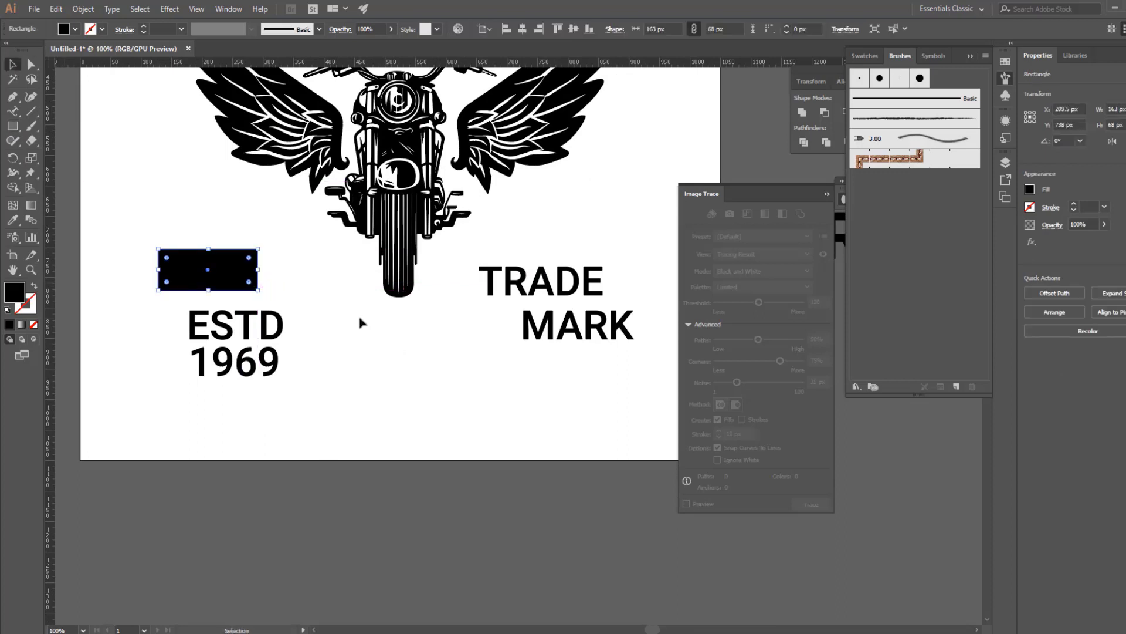
click(403, 394)
right_click(628, 294)
click(659, 405)
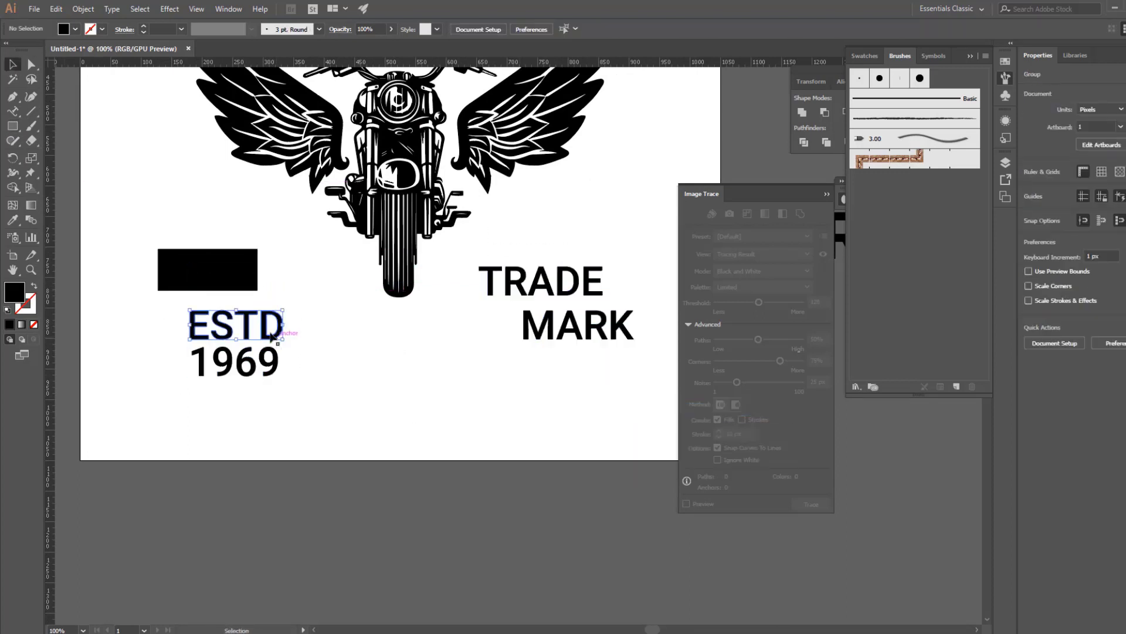
click(275, 331)
click(75, 29)
click(68, 49)
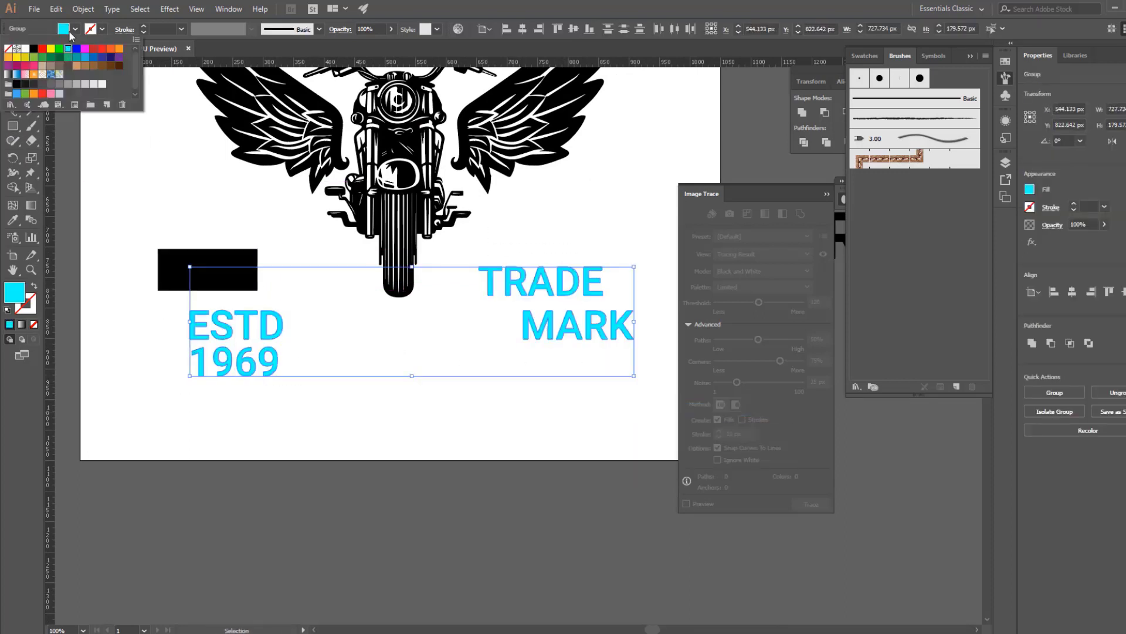
click(282, 405)
Step: Centre ESTD in its black box and add a matching black box centred behind MARK
mouse_move(284, 334)
mouse_down()
mouse_move(241, 271)
mouse_move(217, 290)
mouse_up()
click(575, 32)
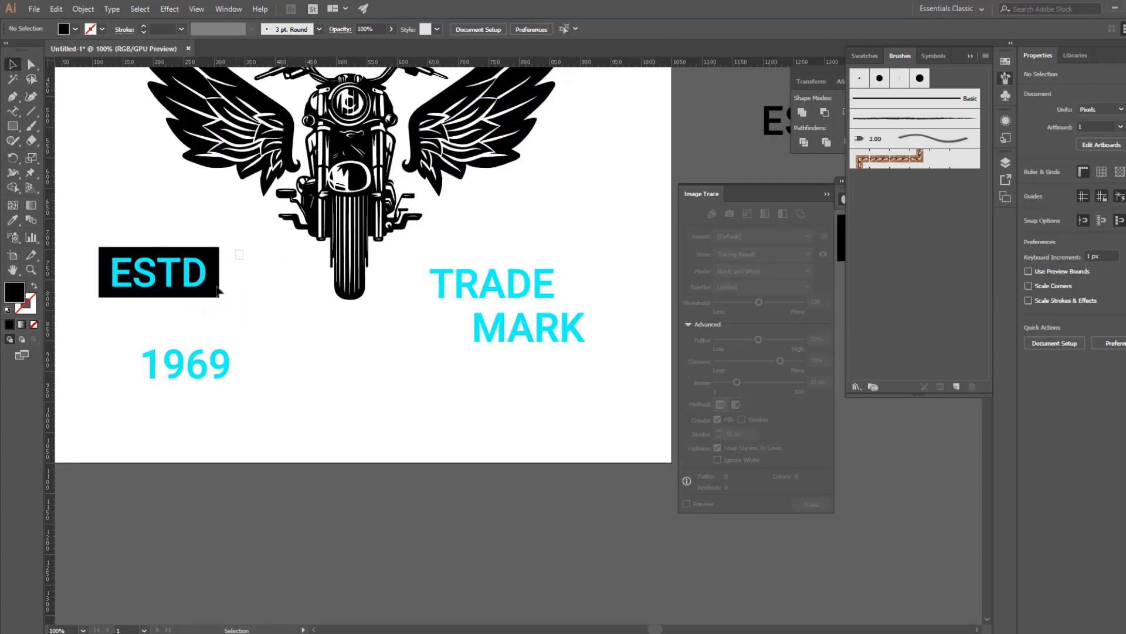
drag(239, 254, 217, 290)
key(ctrl+z)
key(ctrl+z)
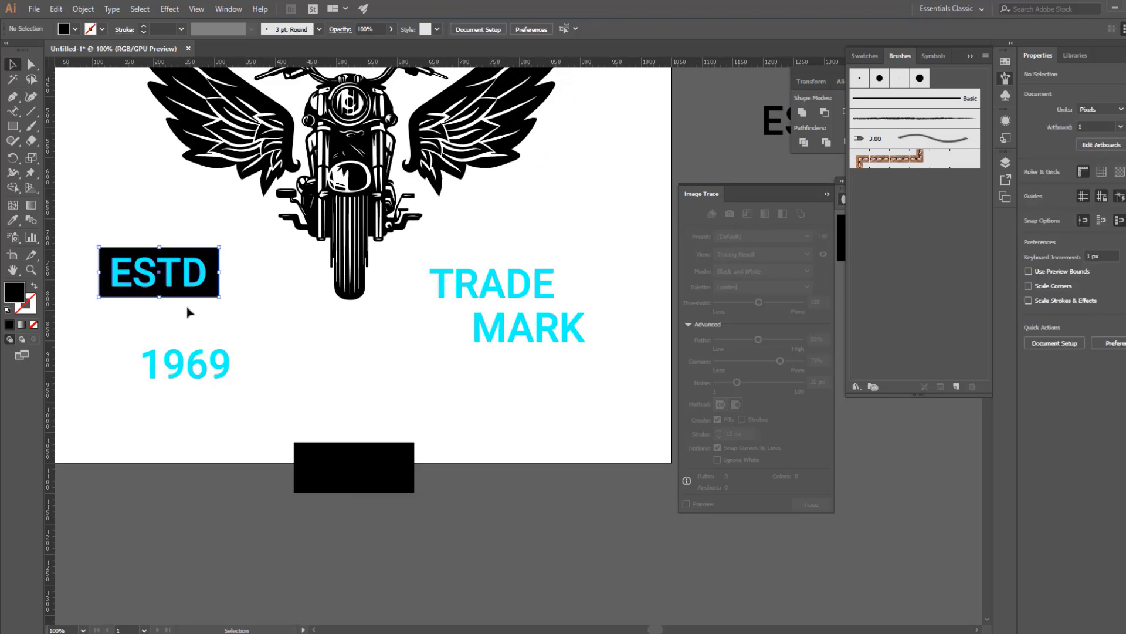
key(ctrl+z)
shift+click(481, 346)
click(481, 346)
click(522, 29)
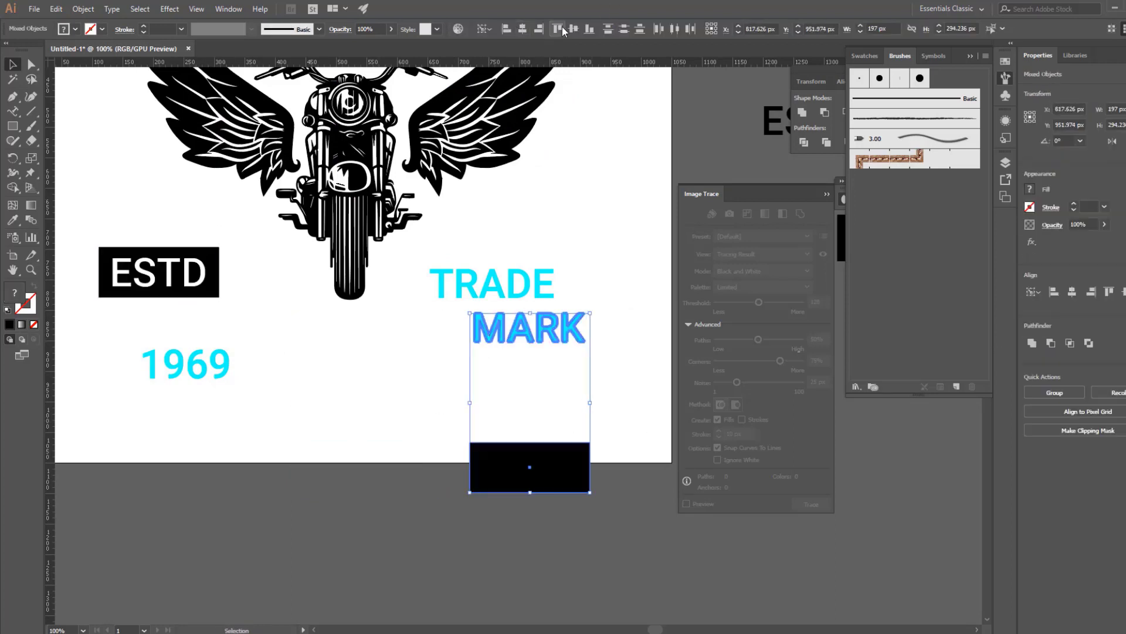
click(558, 29)
click(530, 411)
Step: Centre TRADE over MARK, make MARK white, and centre 1969 under ESTD
drag(611, 376, 423, 258)
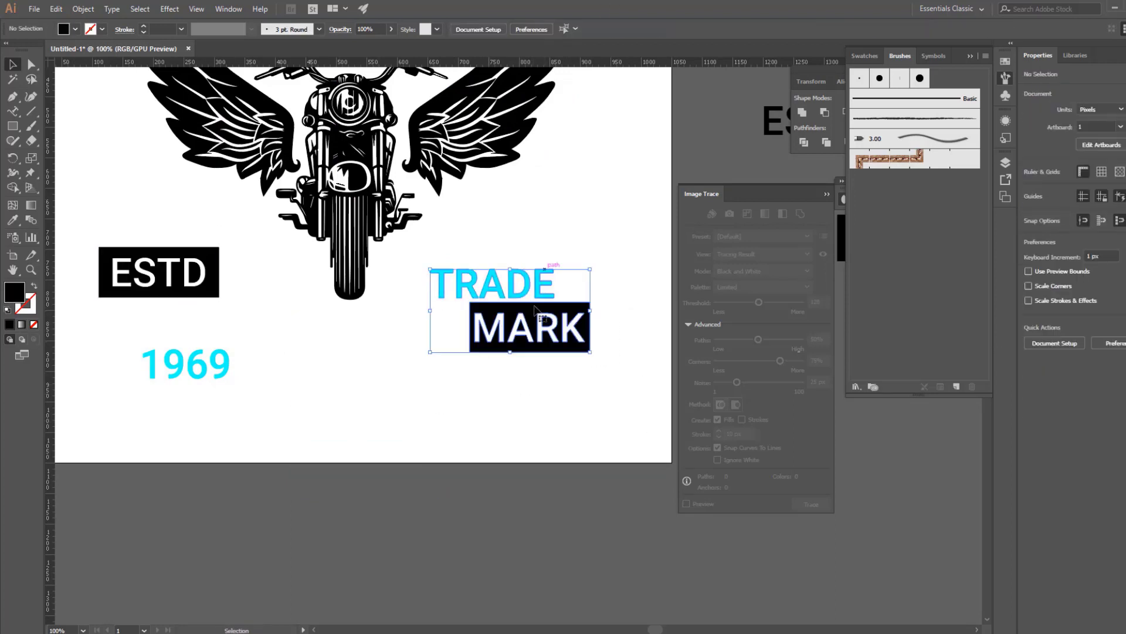
click(528, 327)
click(522, 28)
key(ctrl+shift+a)
drag(229, 390, 193, 281)
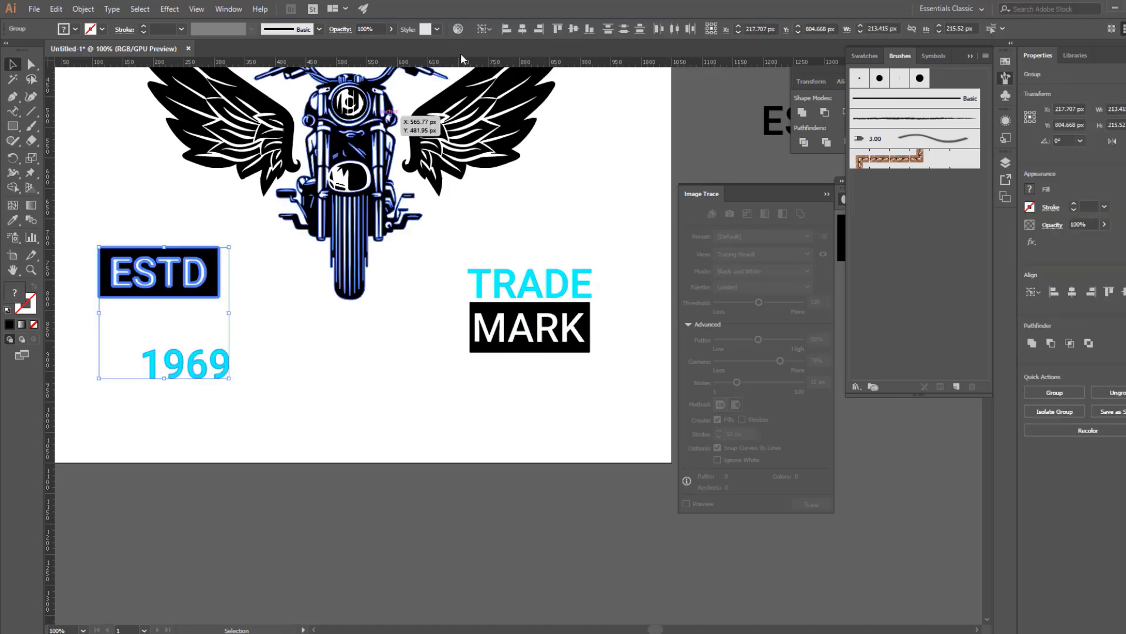
click(352, 397)
Step: Align 1969's bottom with MARK and ESTD's top with TRADE
click(176, 363)
shift+click(499, 346)
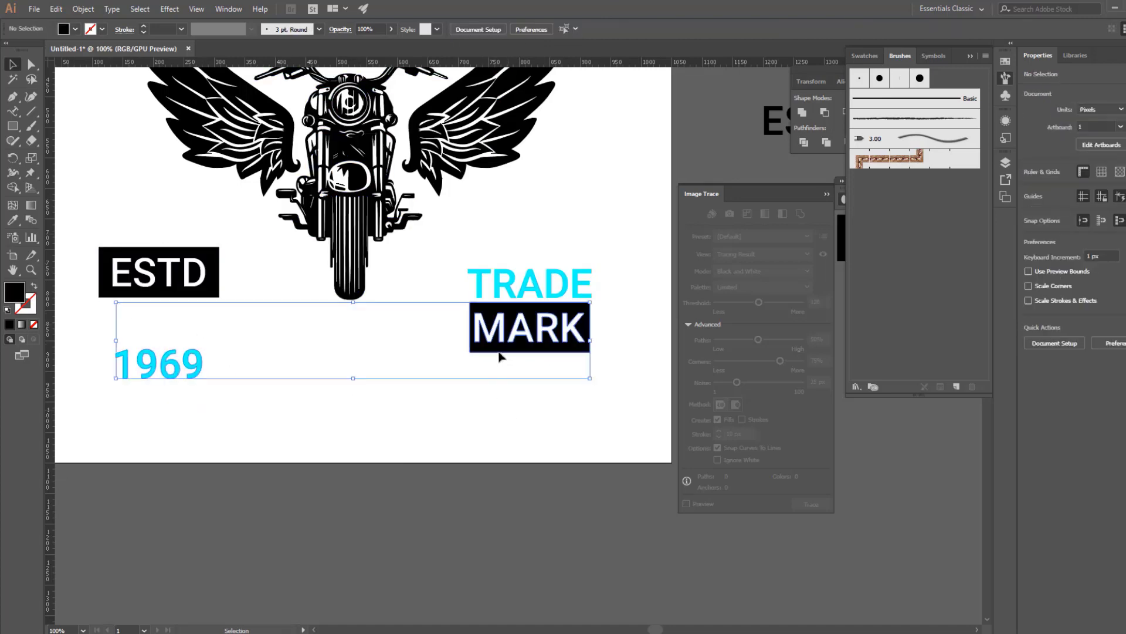
click(589, 28)
click(206, 276)
shift+click(526, 289)
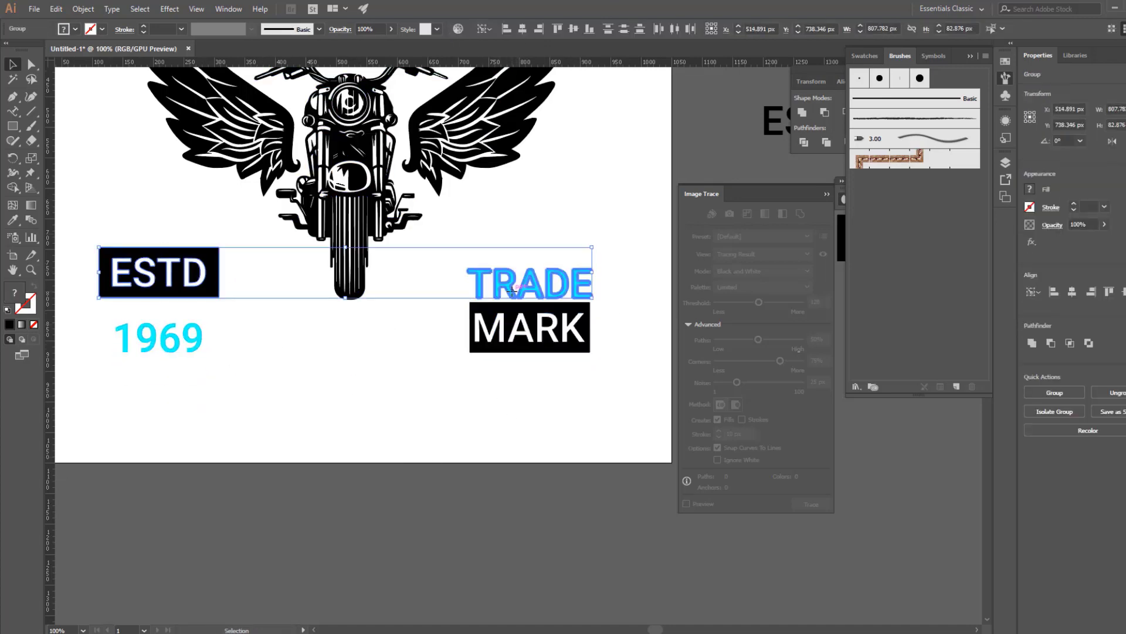
click(557, 29)
Step: Eyedropper the black fill onto the 1969 and TRADE text
drag(239, 245, 138, 400)
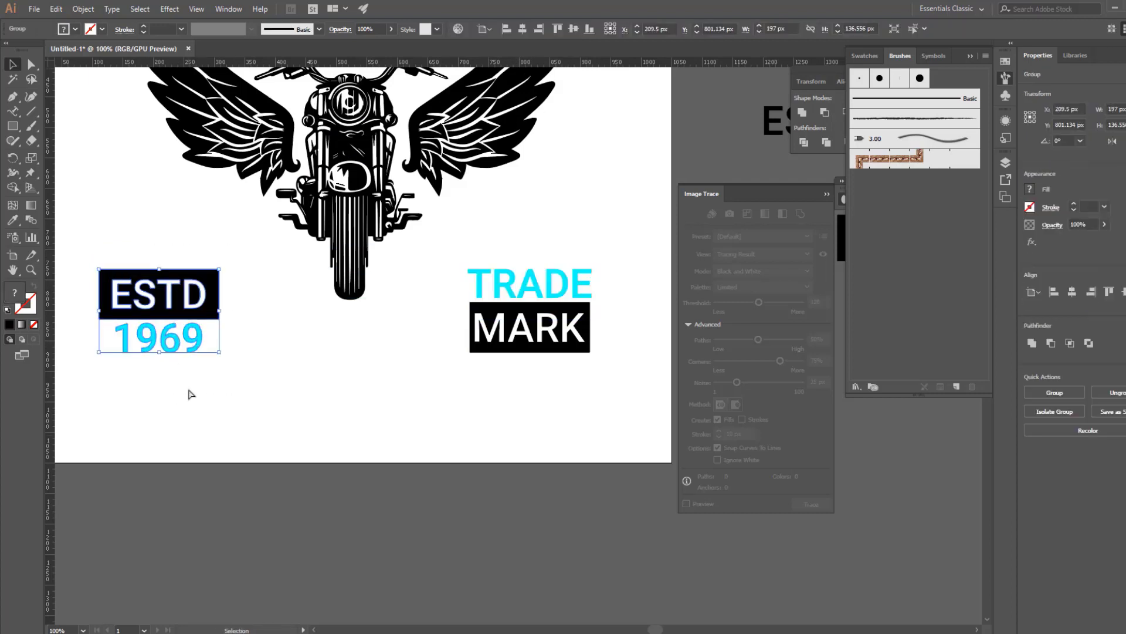
key(i)
click(204, 317)
drag(433, 264, 516, 408)
key(i)
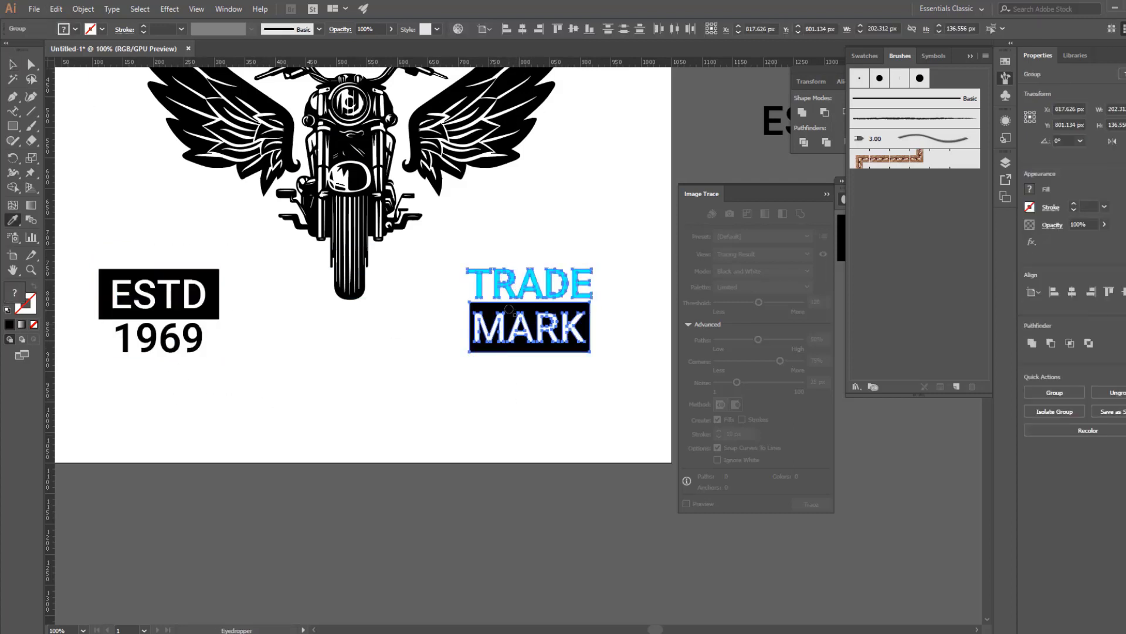
click(13, 65)
Step: Shrink both blocks and left-align ESTD 1969 with BORN TO RIDE under the left wing
mouse_move(545, 343)
mouse_down()
mouse_move(311, 355)
mouse_move(298, 342)
mouse_up()
drag(334, 294, 406, 381)
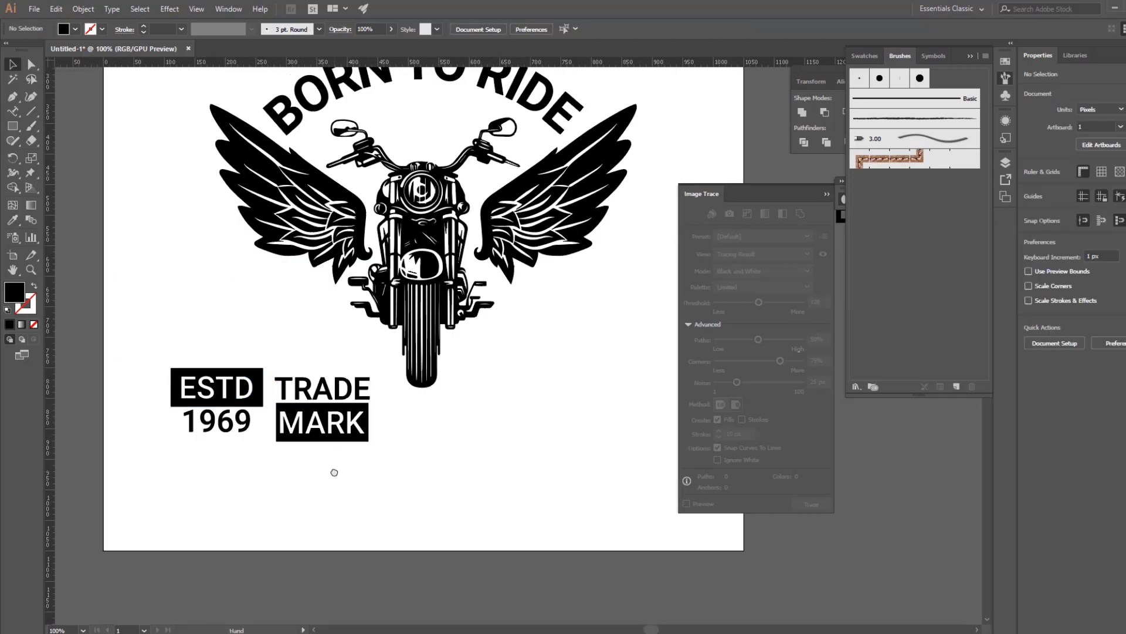
drag(270, 374, 333, 307)
shift+click(299, 118)
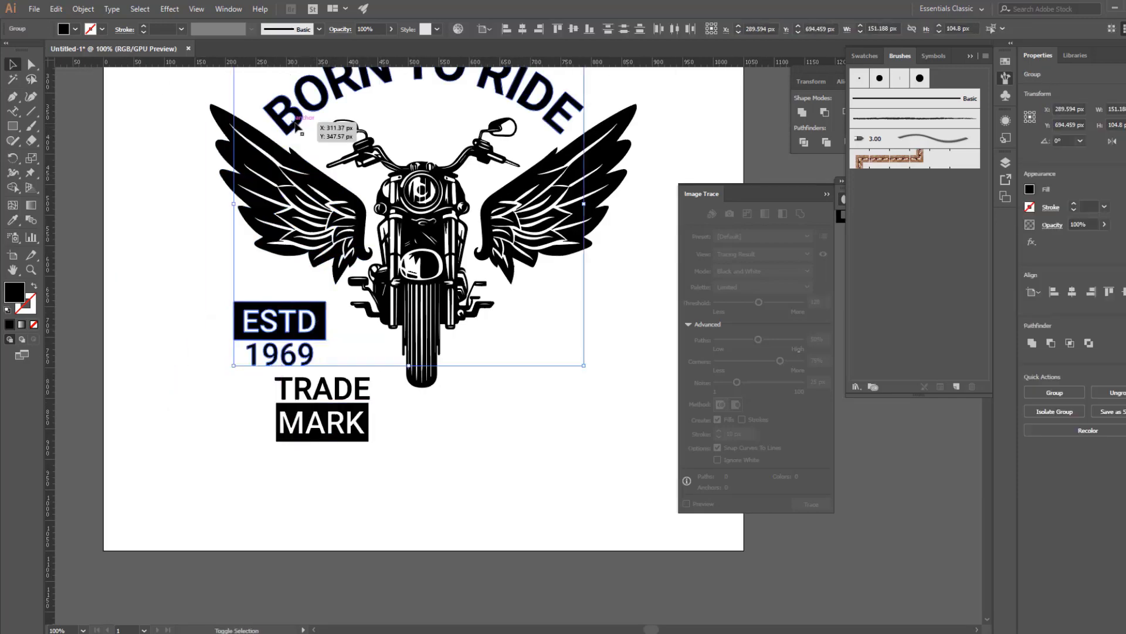
click(511, 29)
click(432, 428)
Step: Place TRADE MARK right of the wheel, right-aligned with BORN TO RIDE
click(293, 352)
shift+click(369, 396)
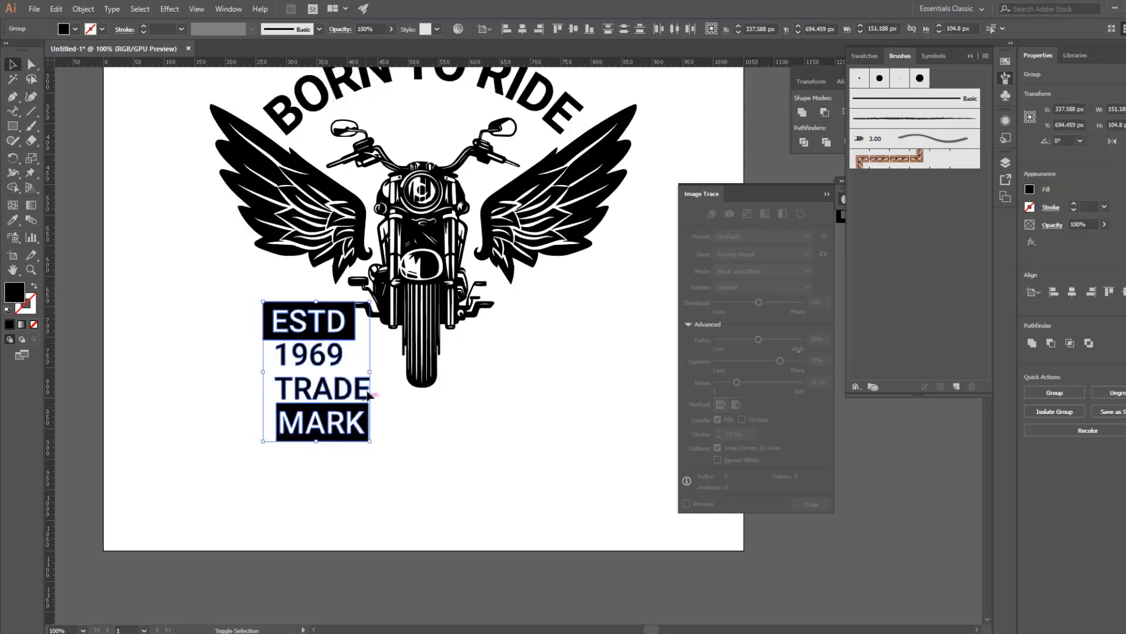
drag(371, 372, 360, 372)
drag(420, 423, 350, 435)
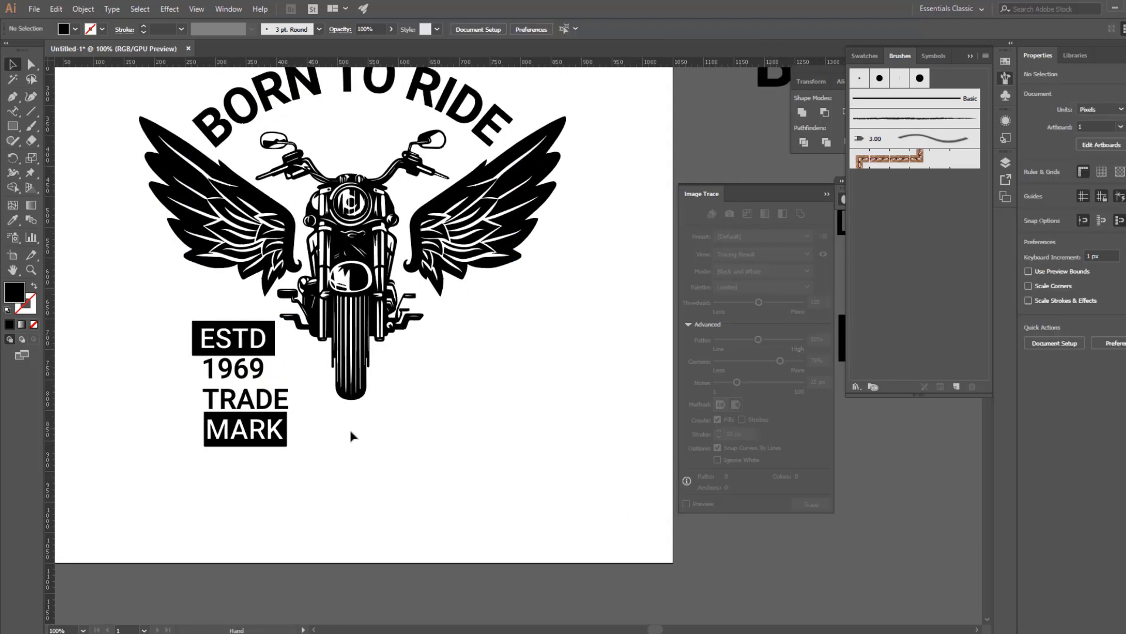
drag(268, 441, 530, 367)
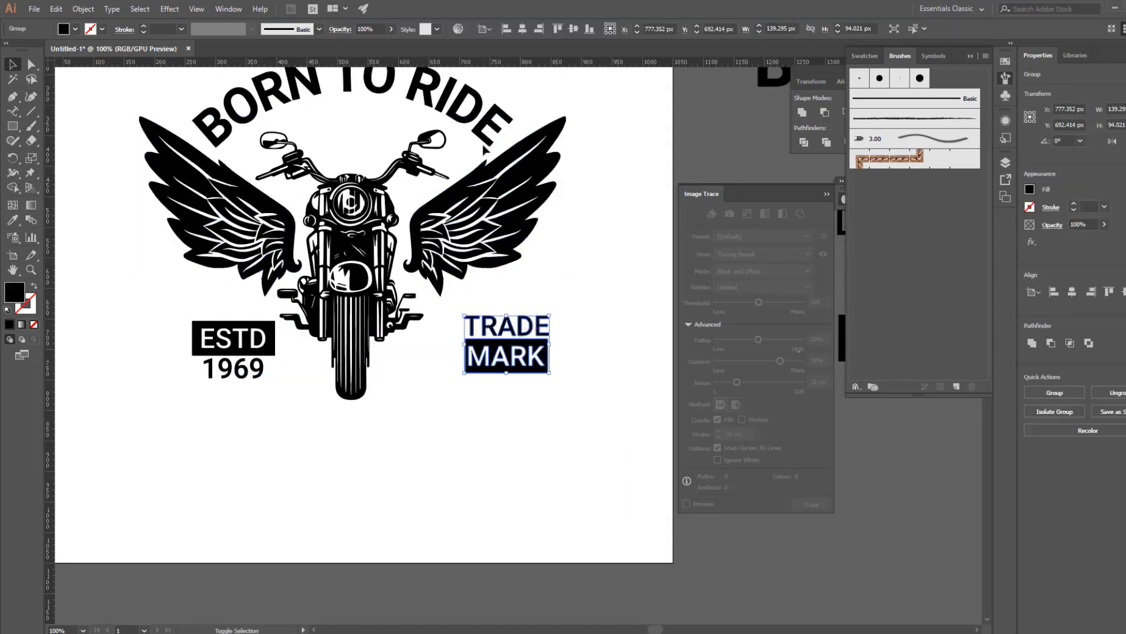
key(ctrl+a)
click(540, 30)
Step: Bottom-align the ESTD 1969 and TRADE MARK blocks
click(575, 213)
click(470, 364)
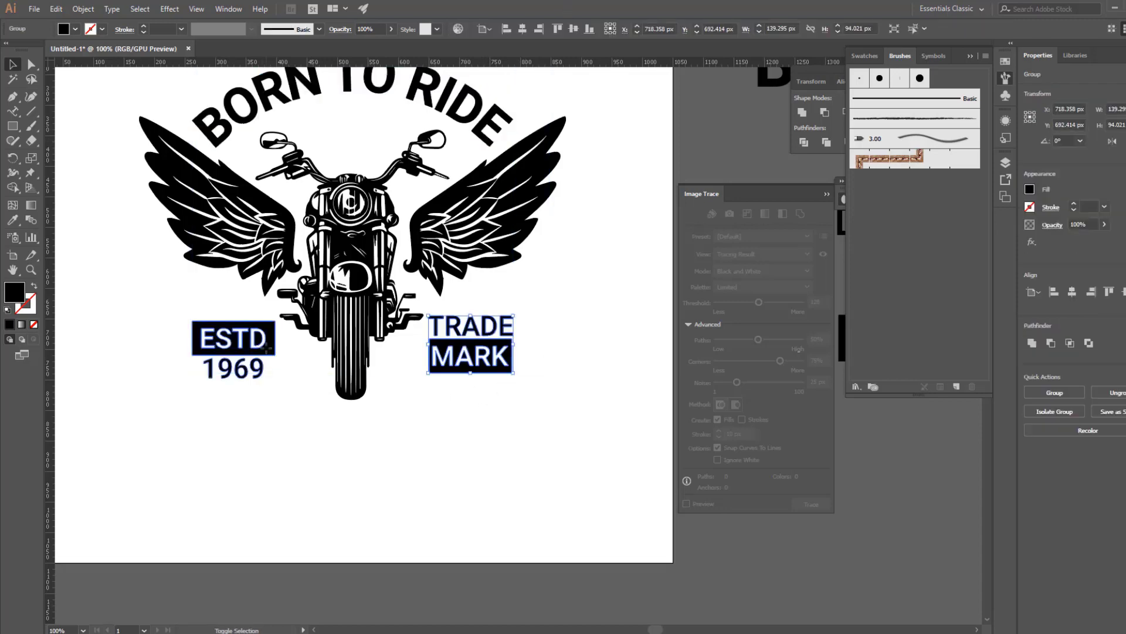
shift+click(269, 349)
click(590, 29)
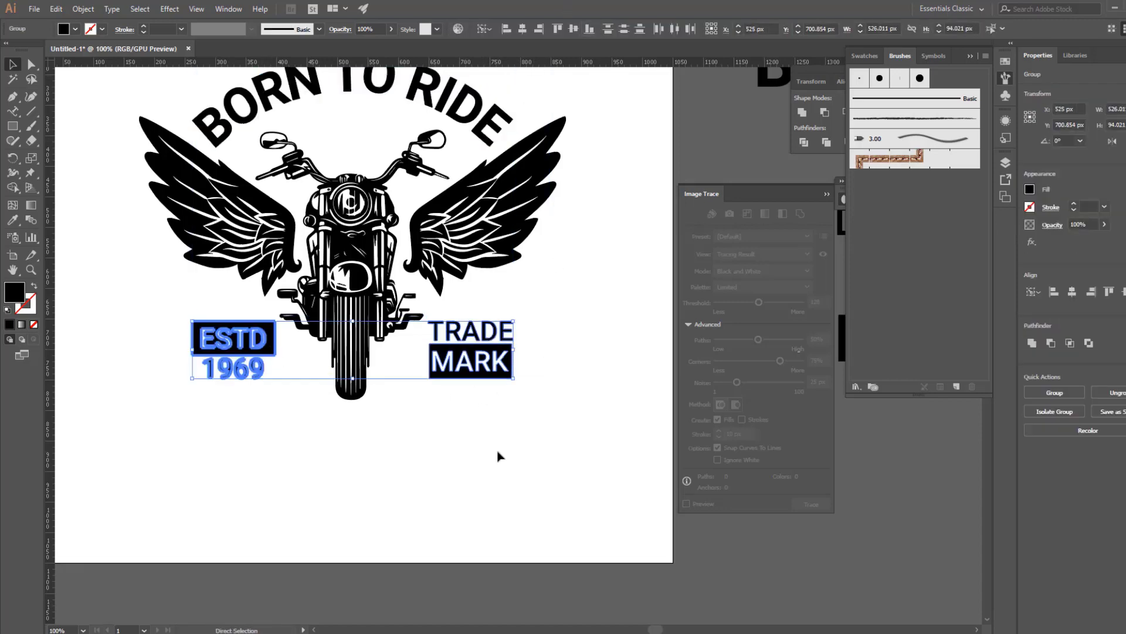
click(431, 454)
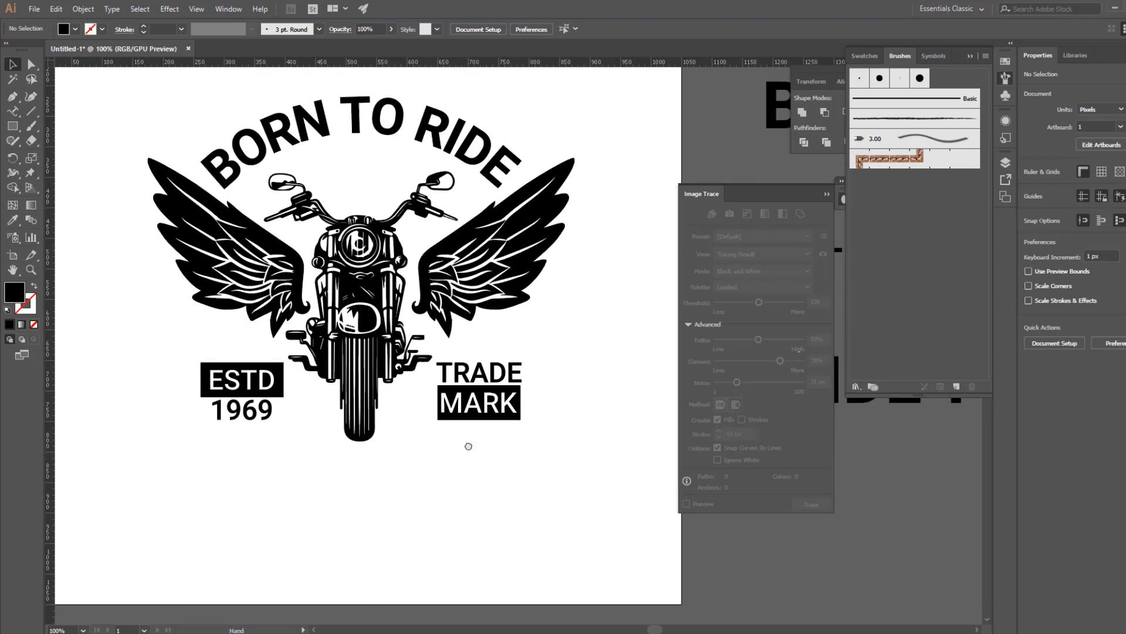
Step: Draw a small black star below the logo
scroll(468, 445, down, 3)
drag(12, 126, 58, 187)
scroll(342, 349, down, 5)
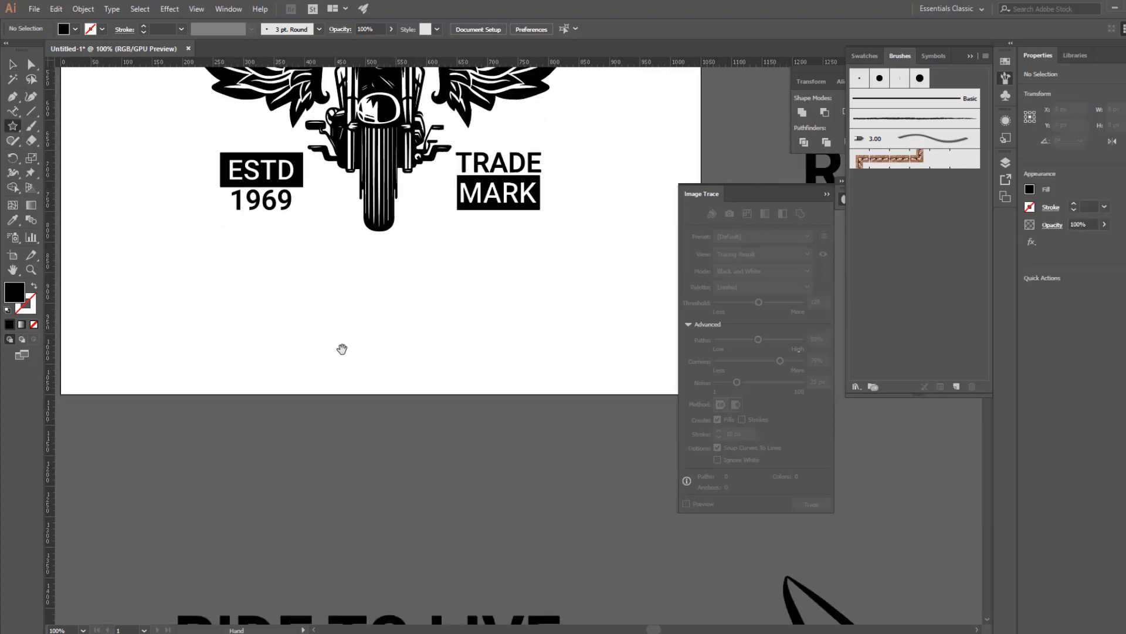
drag(296, 343, 296, 343)
click(119, 210)
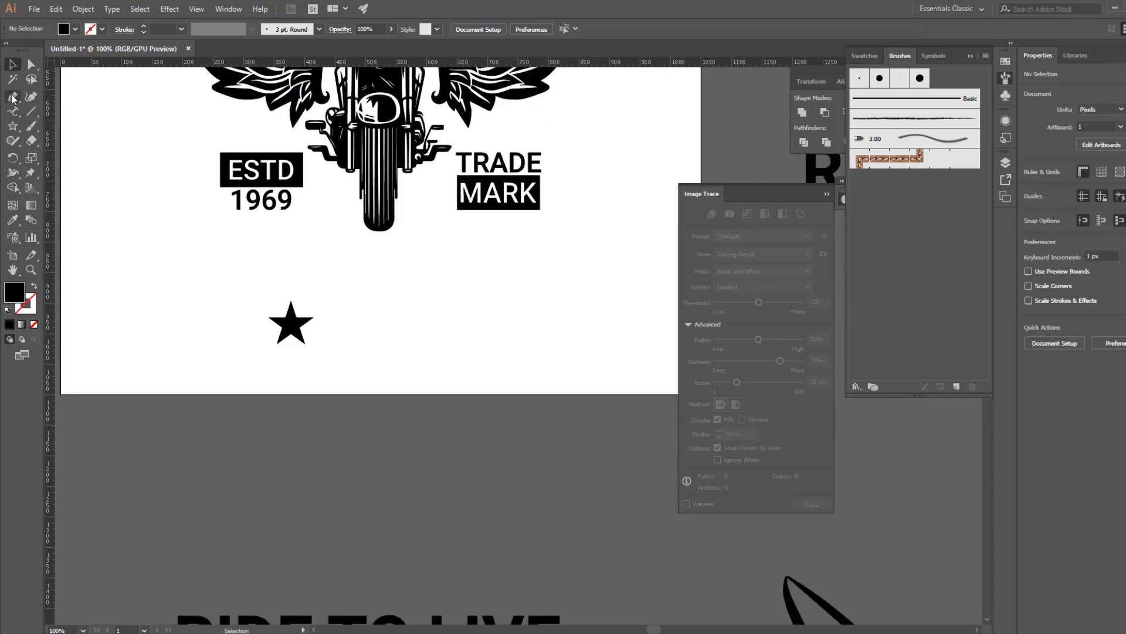
Step: Draw a tail path running down from the star's point
key(p)
scroll(222, 273, down, 3)
scroll(221, 273, right, 3)
click(220, 269)
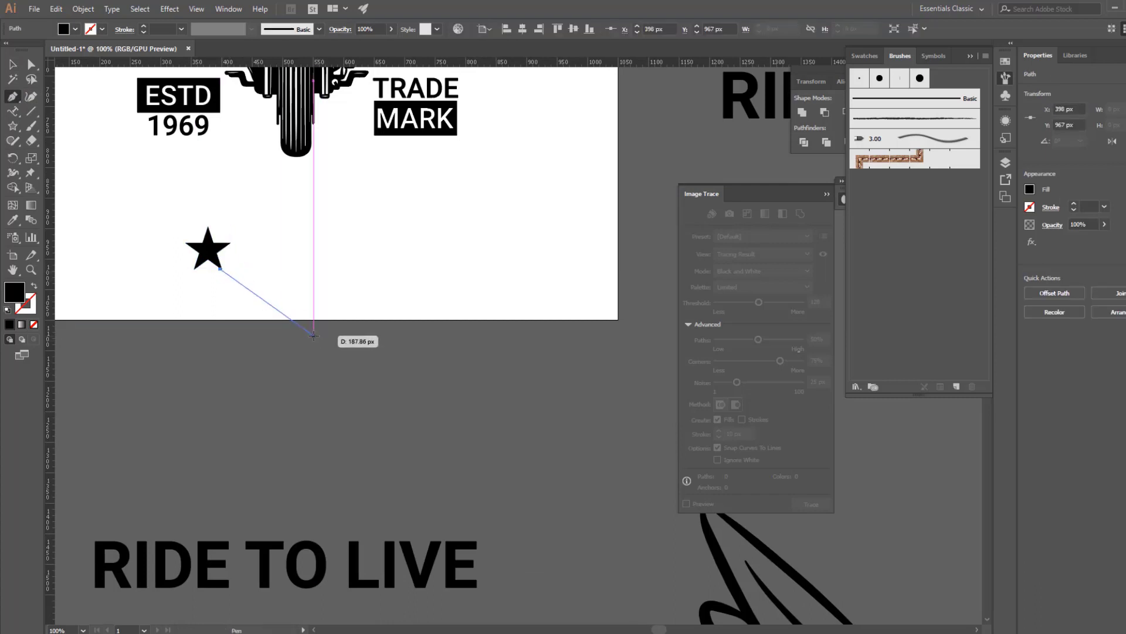
click(314, 335)
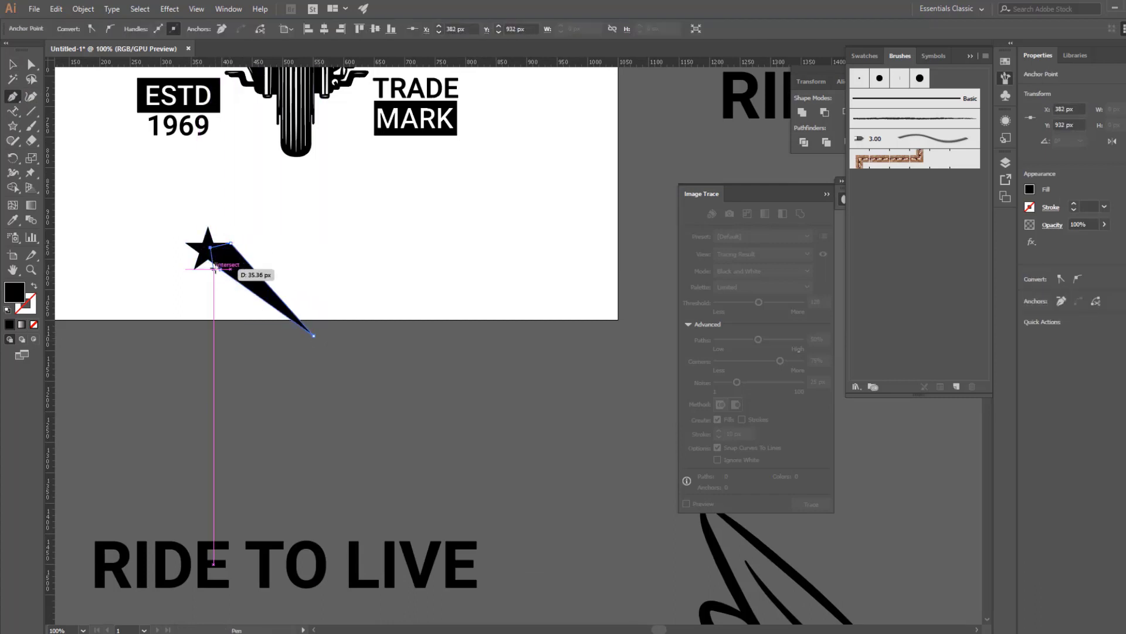
ctrl+click(157, 226)
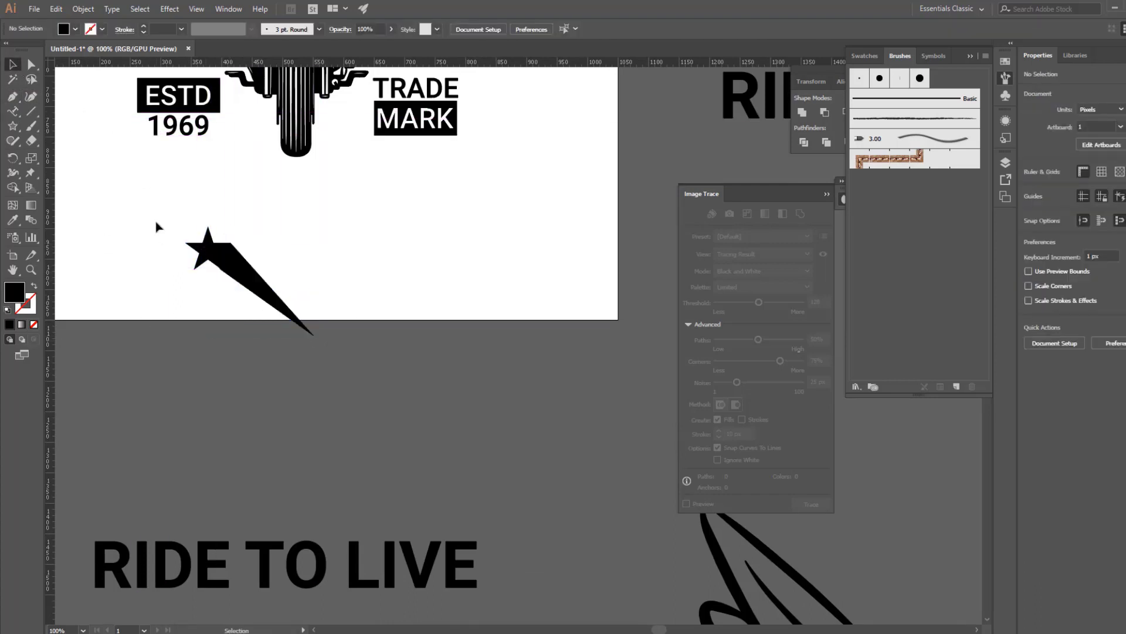
Step: Move the tail's corner anchor onto the star's edge
ctrl+click(236, 290)
scroll(423, 335, up, 5)
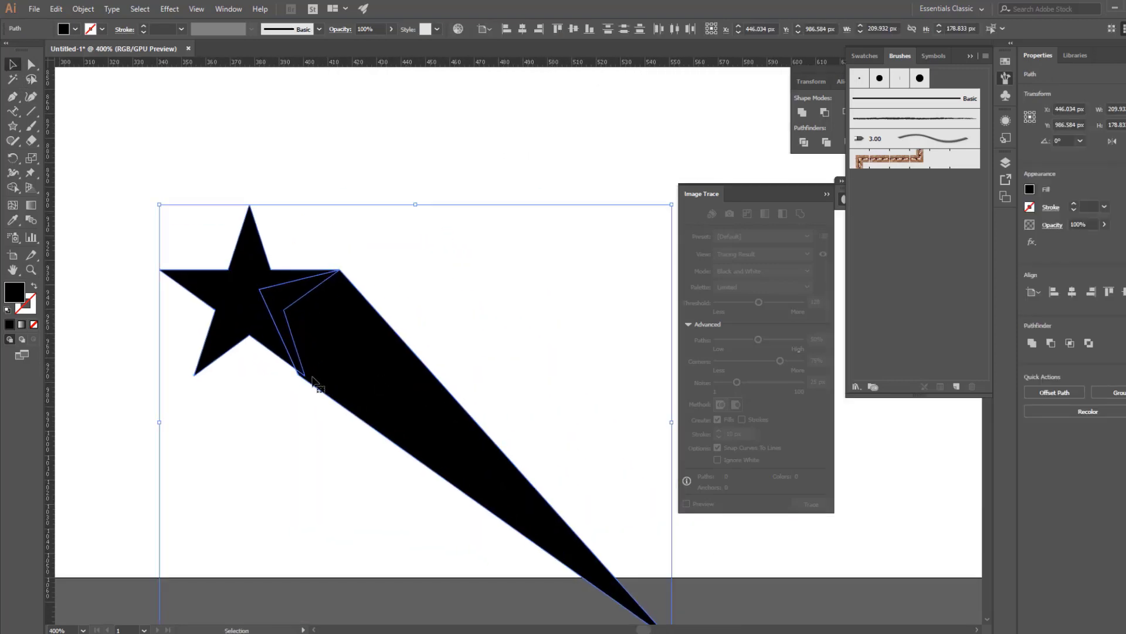
click(299, 375)
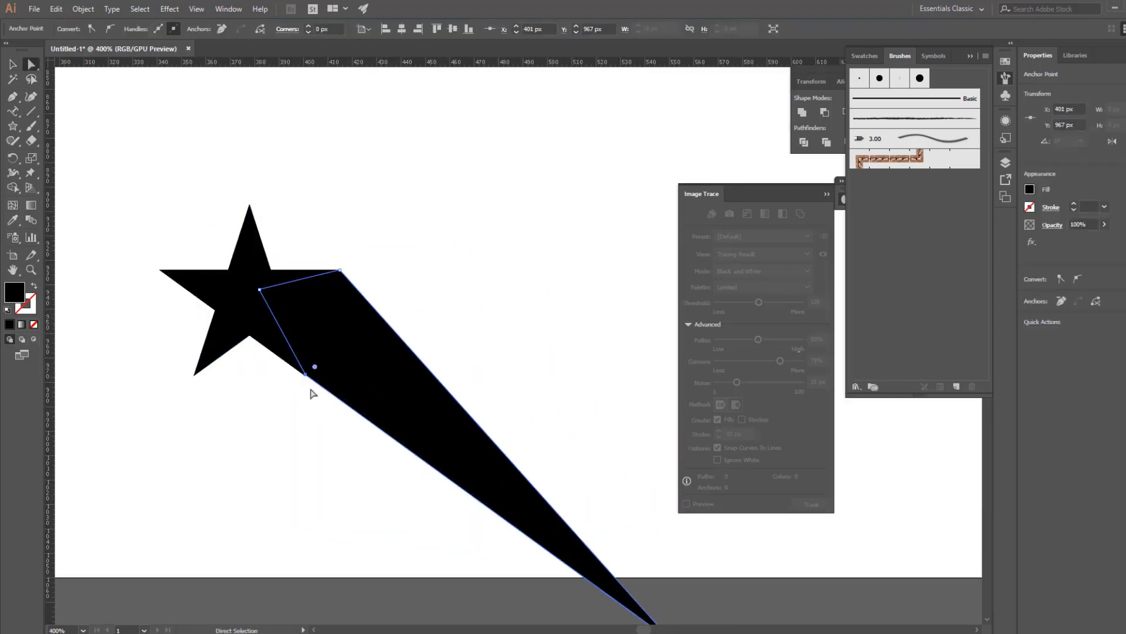
scroll(346, 340, up, 2)
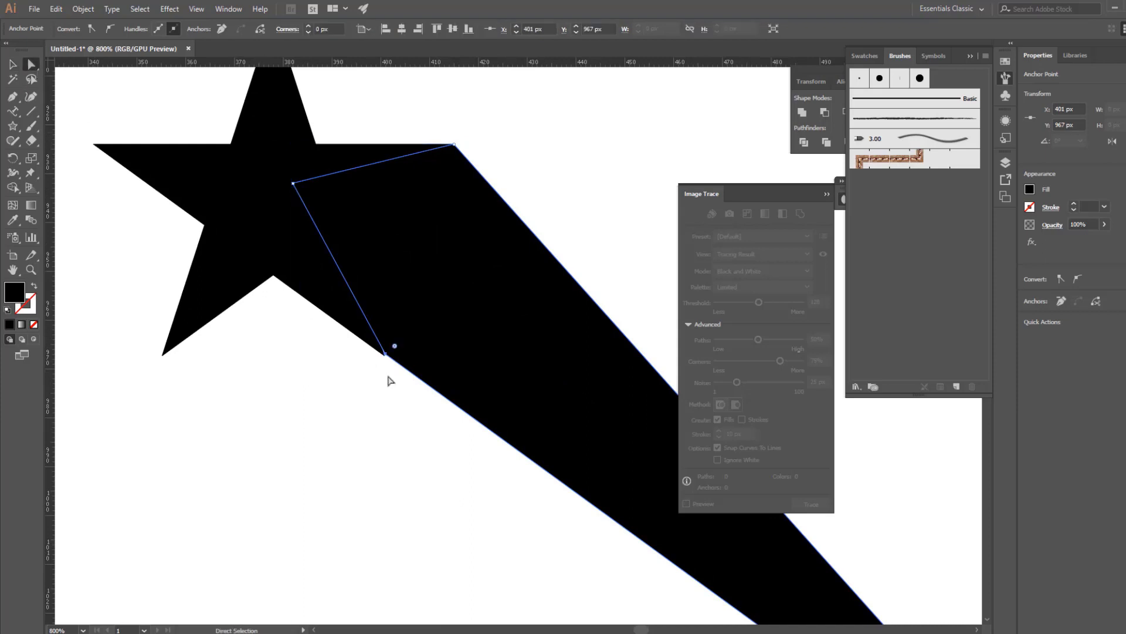
scroll(492, 334, up, 2)
scroll(498, 326, up, 2)
key(a)
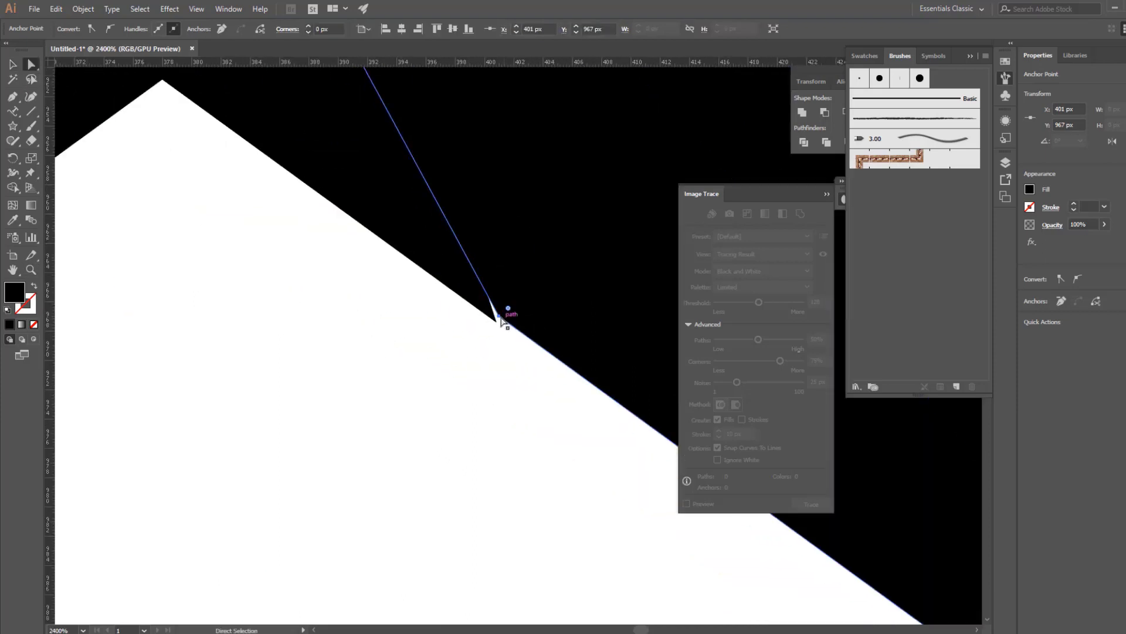
drag(500, 320, 490, 314)
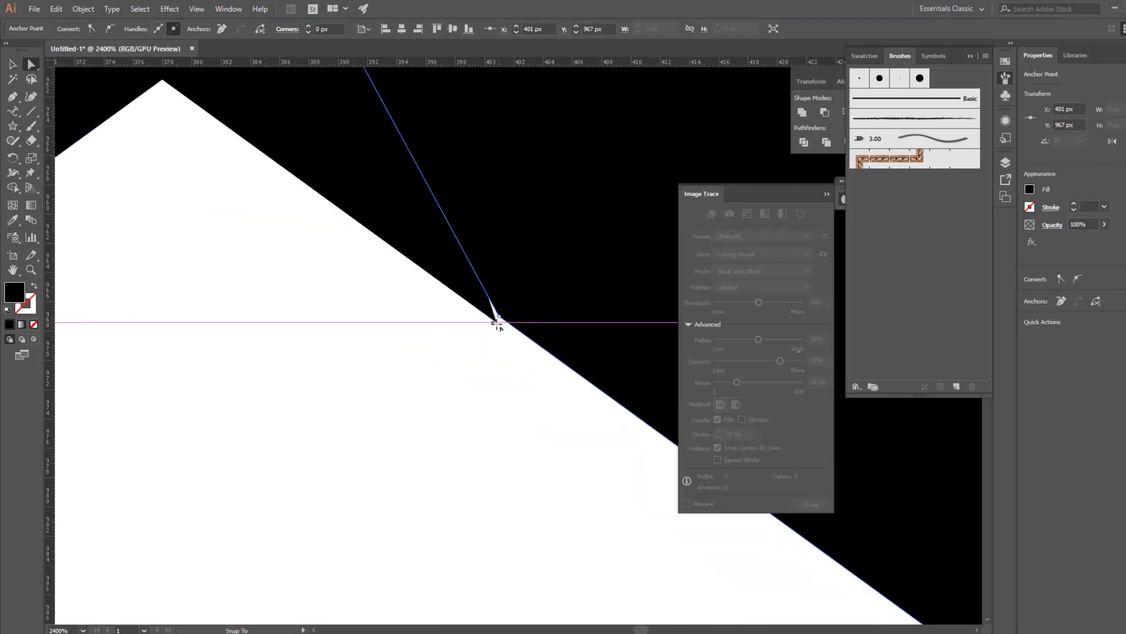
Step: Toggle View > Snap to Pixel and reposition the tail's inner anchor
click(196, 8)
click(234, 460)
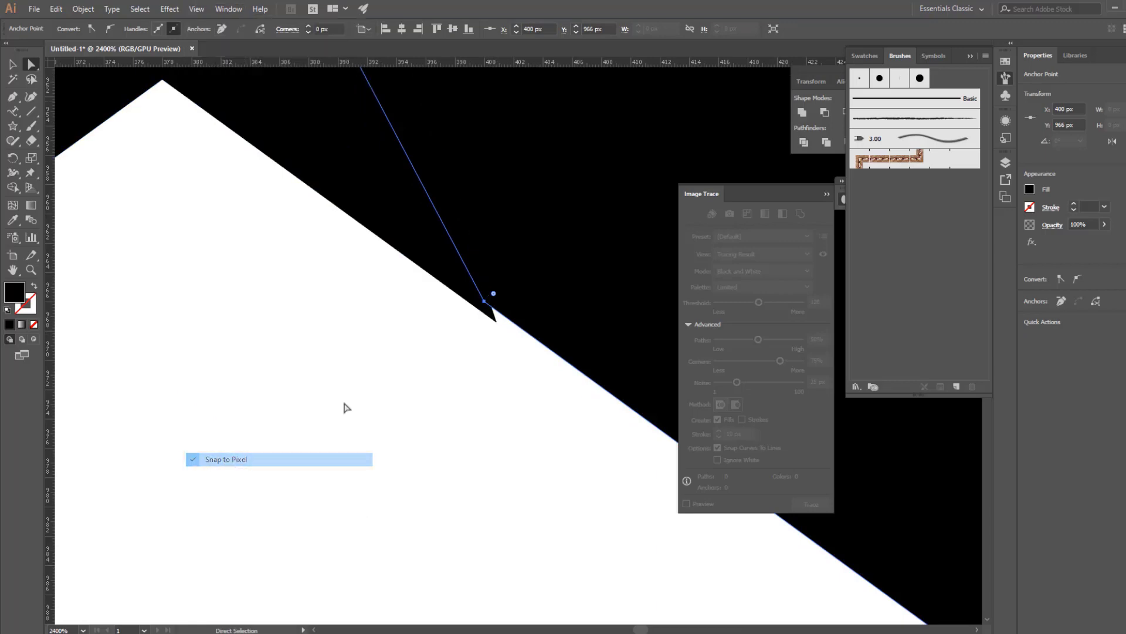
drag(487, 309, 500, 323)
key(z)
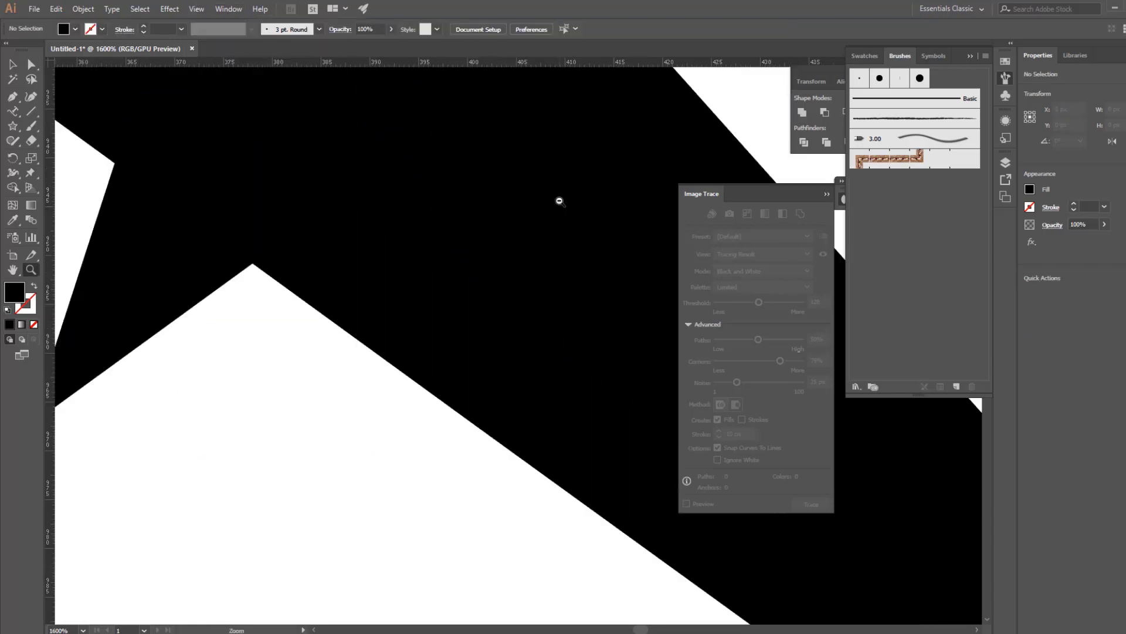
scroll(513, 331, down, 10)
alt+click(513, 331)
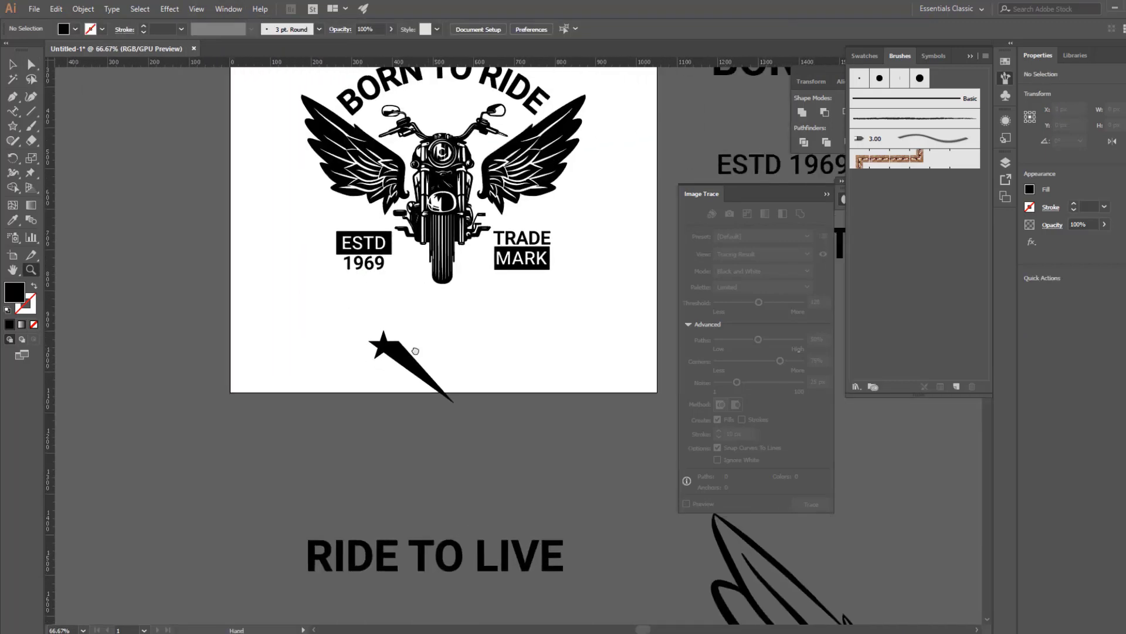
Step: Adjust the anchors where the tail meets the star
key(v)
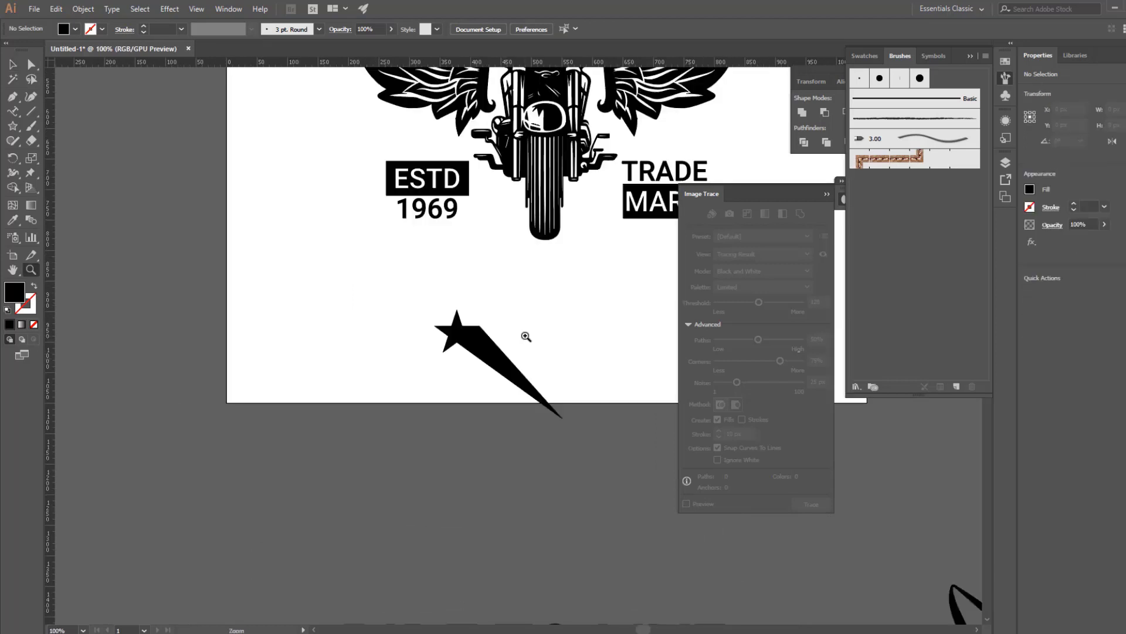
scroll(375, 365, up, 5)
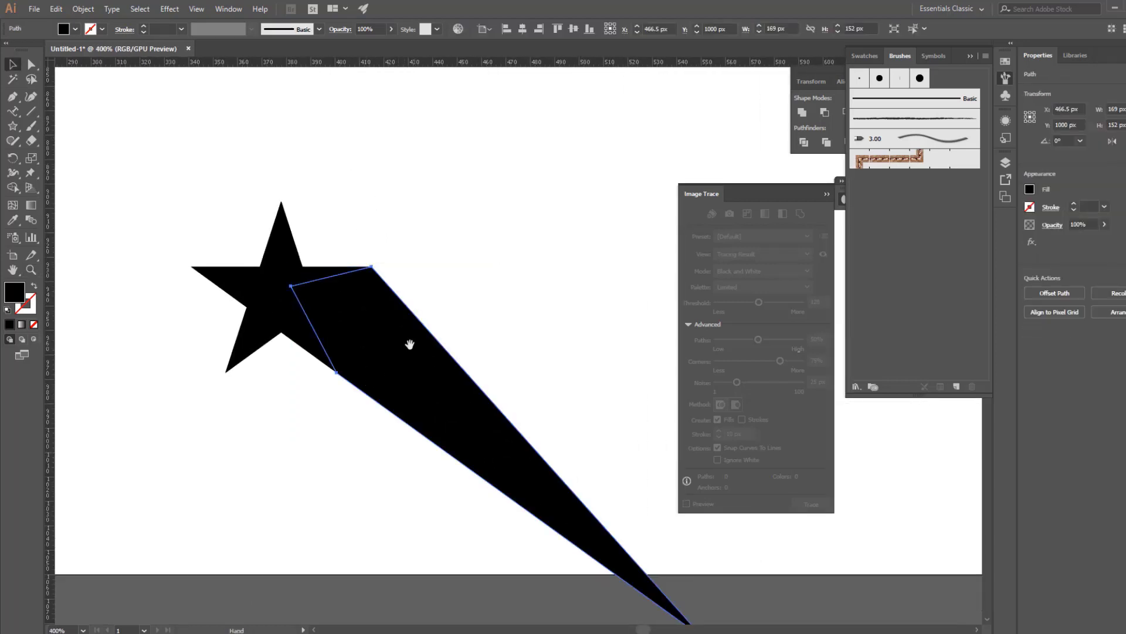
key(a)
drag(278, 270, 271, 277)
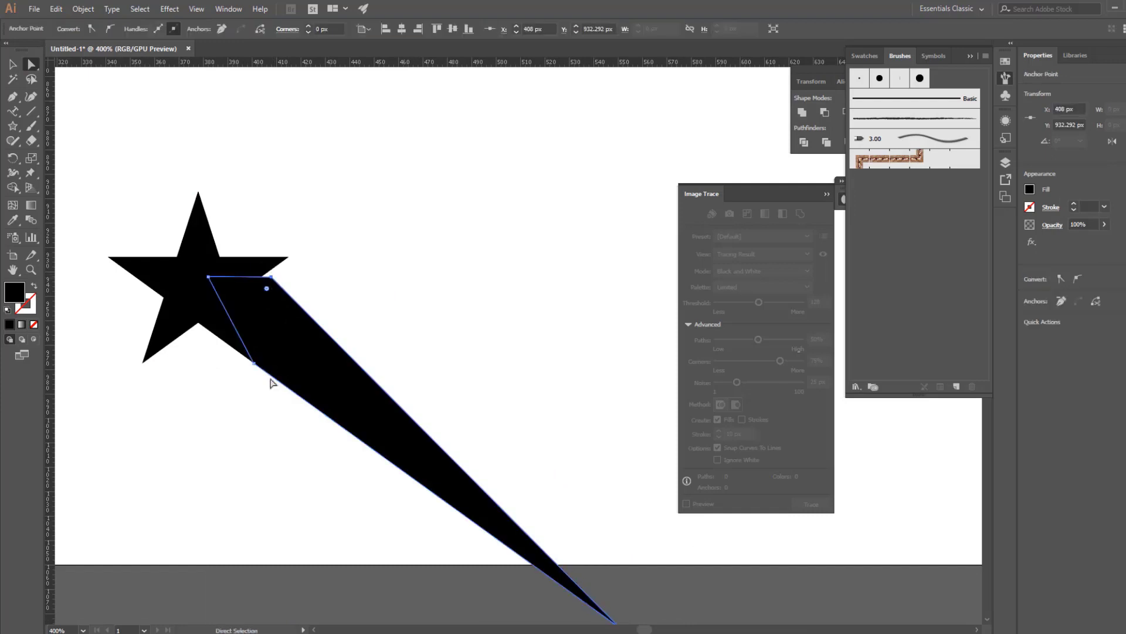
mouse_move(253, 363)
mouse_down()
mouse_move(243, 347)
mouse_move(265, 271)
mouse_up()
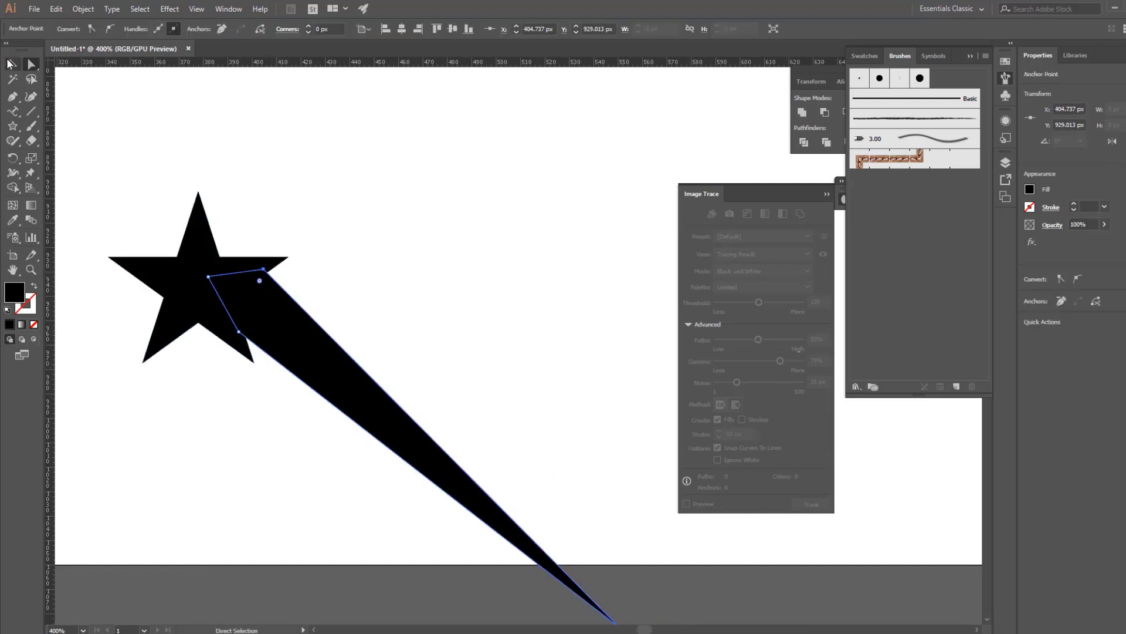
Step: Select the whole shooting star and zoom out around it
click(9, 64)
drag(105, 138, 352, 428)
key(z)
alt+click(526, 316)
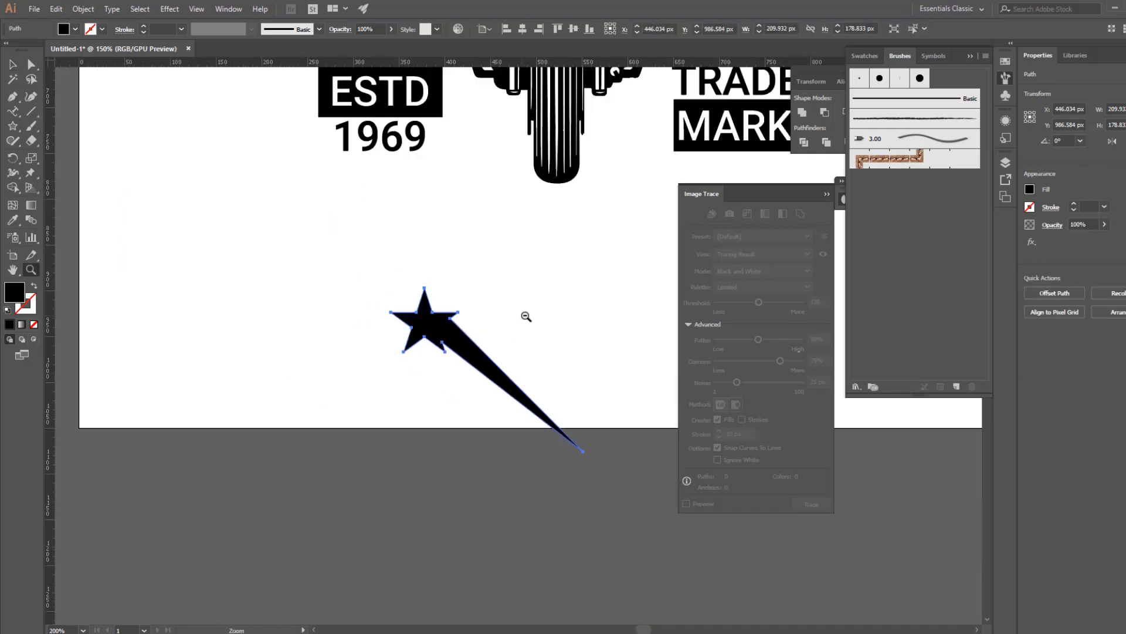
Step: Shrink the shooting star below the wheel
key(v)
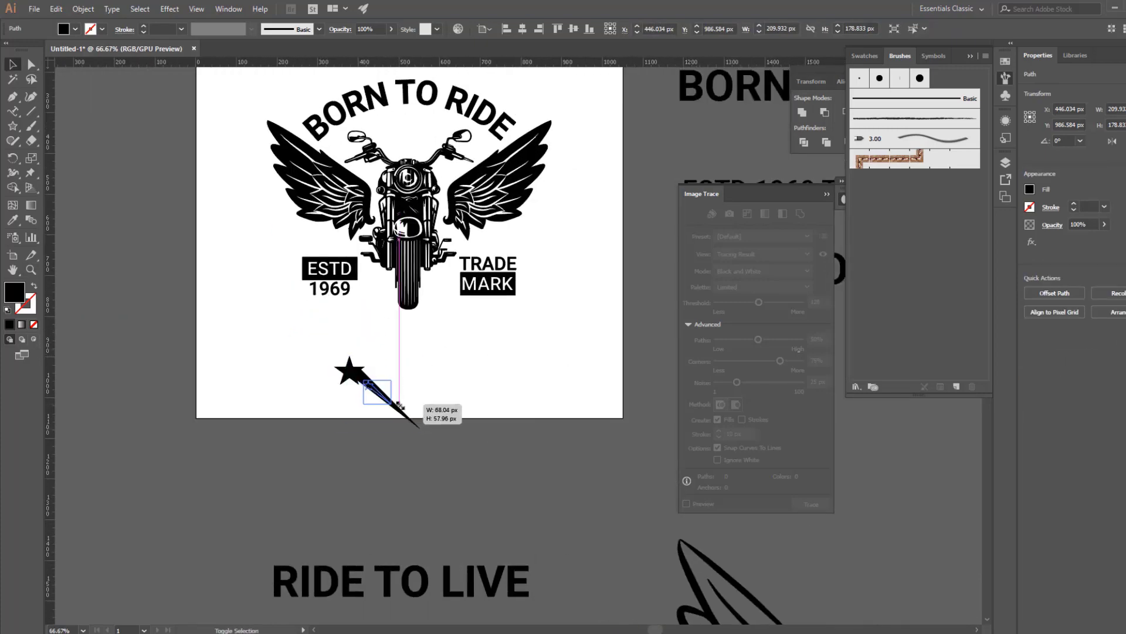
drag(399, 405, 392, 404)
click(376, 330)
key(ctrl+plus)
key(ctrl+plus)
Step: Alt-drag a star copy, reflect it across the vertical axis, and group both stars
mouse_move(368, 296)
mouse_down()
mouse_move(437, 345)
mouse_move(447, 334)
mouse_move(361, 303)
mouse_up()
right_click(447, 320)
click(625, 536)
click(731, 524)
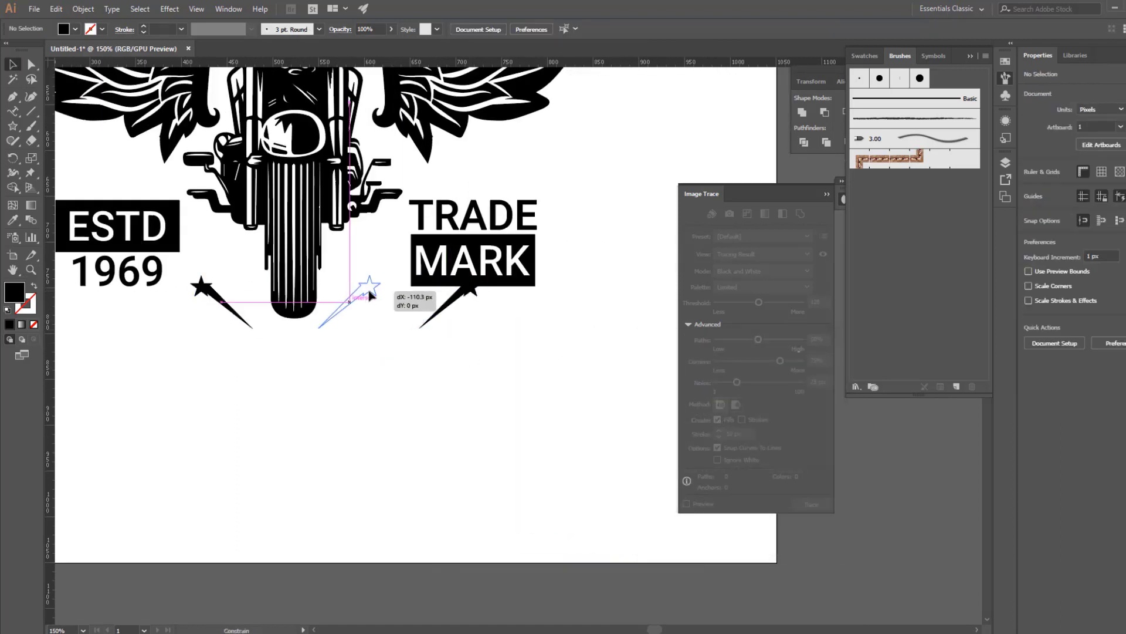
shift+click(202, 291)
key(ctrl+g)
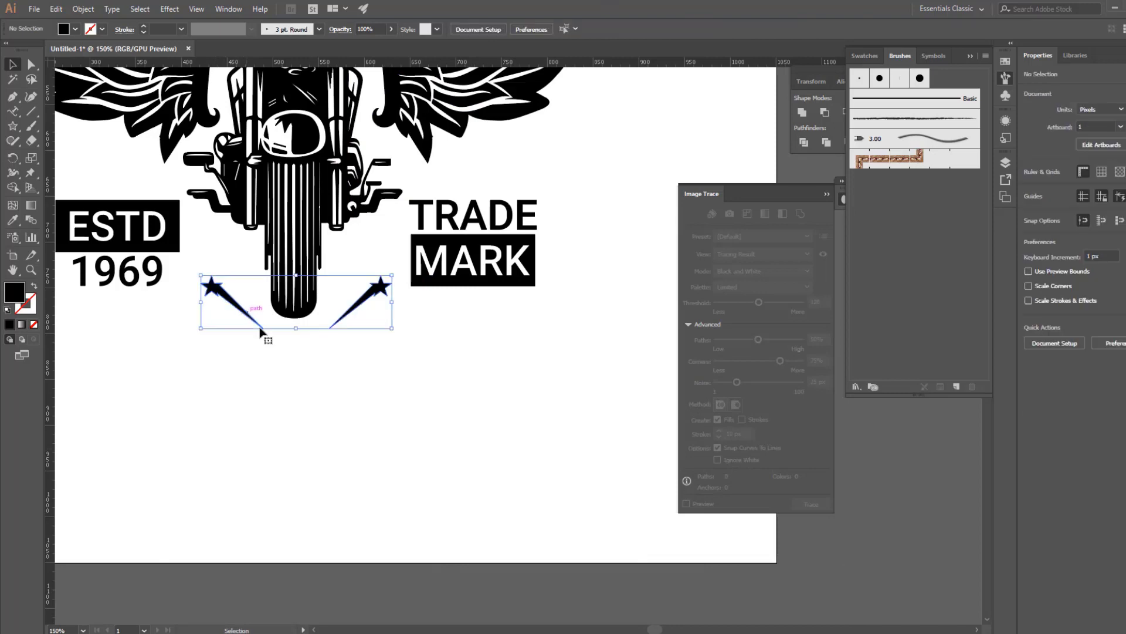
drag(296, 329, 301, 328)
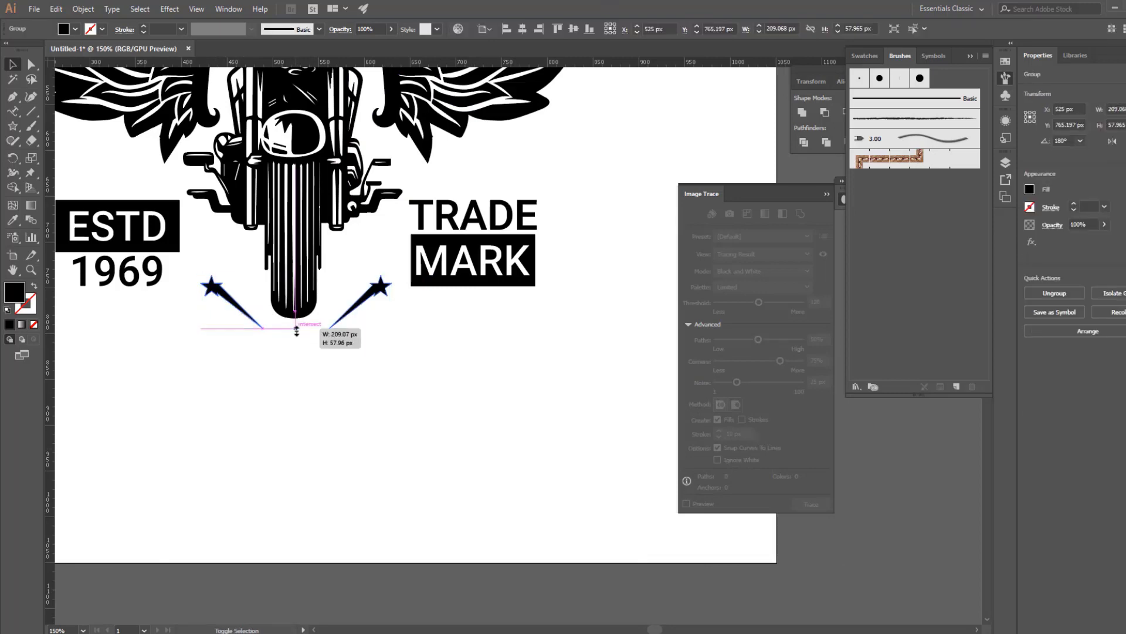
click(323, 380)
key(ctrl+minus)
key(ctrl+minus)
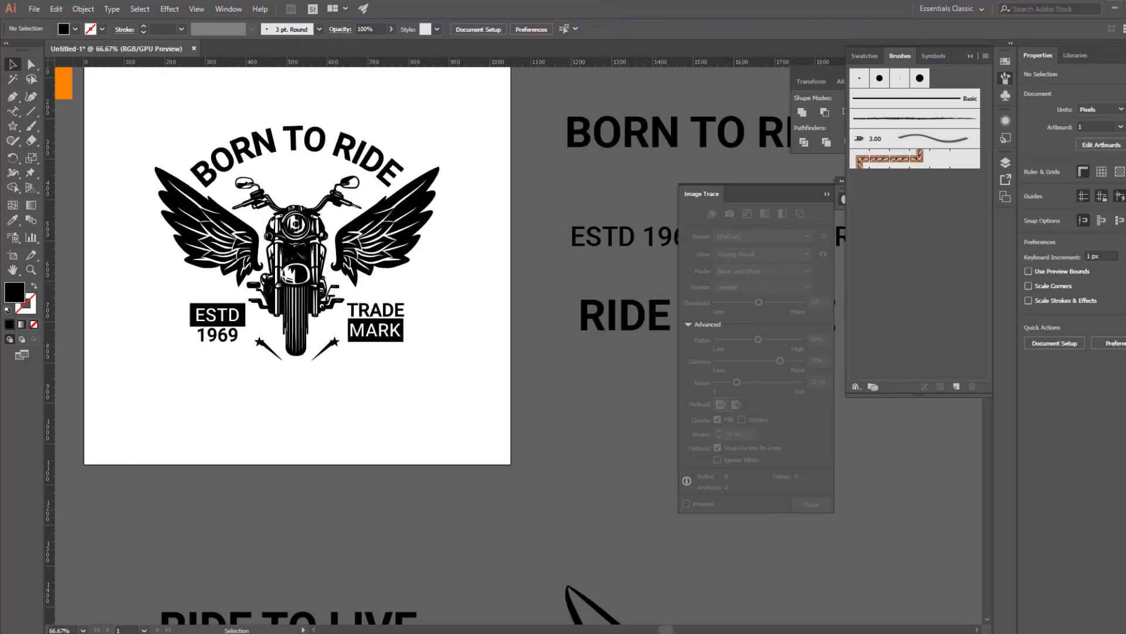
Step: Download the ribbon vector set and open 39905.eps from the archive
click(214, 580)
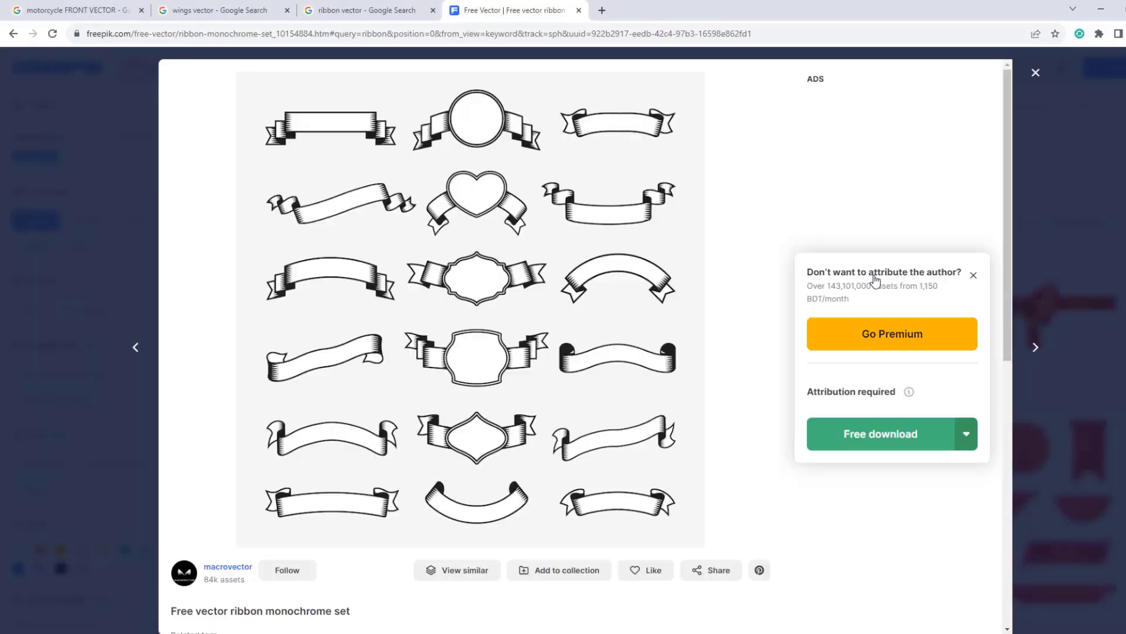
click(867, 442)
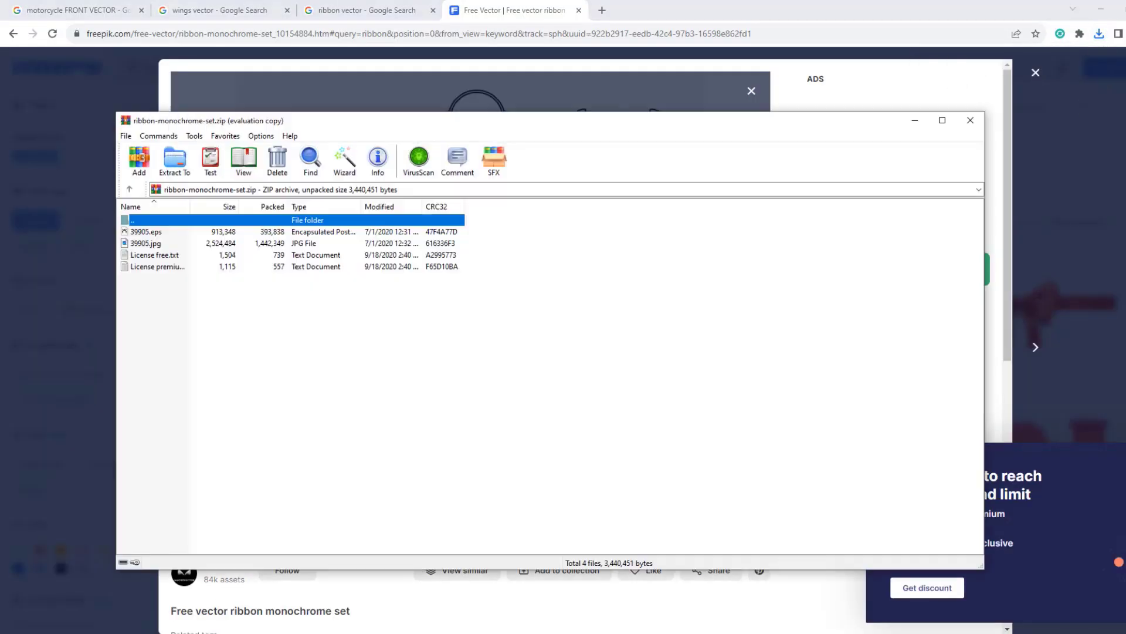
click(624, 351)
click(161, 232)
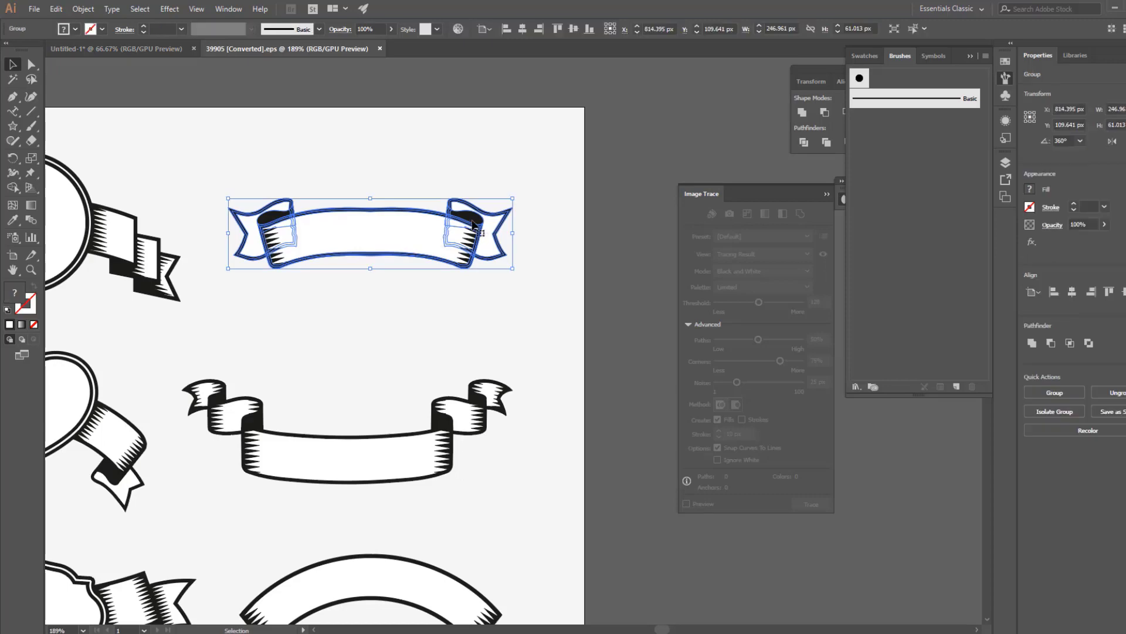
Step: Copy the plain curved ribbon into the logo document
drag(417, 241, 496, 376)
drag(545, 283, 461, 173)
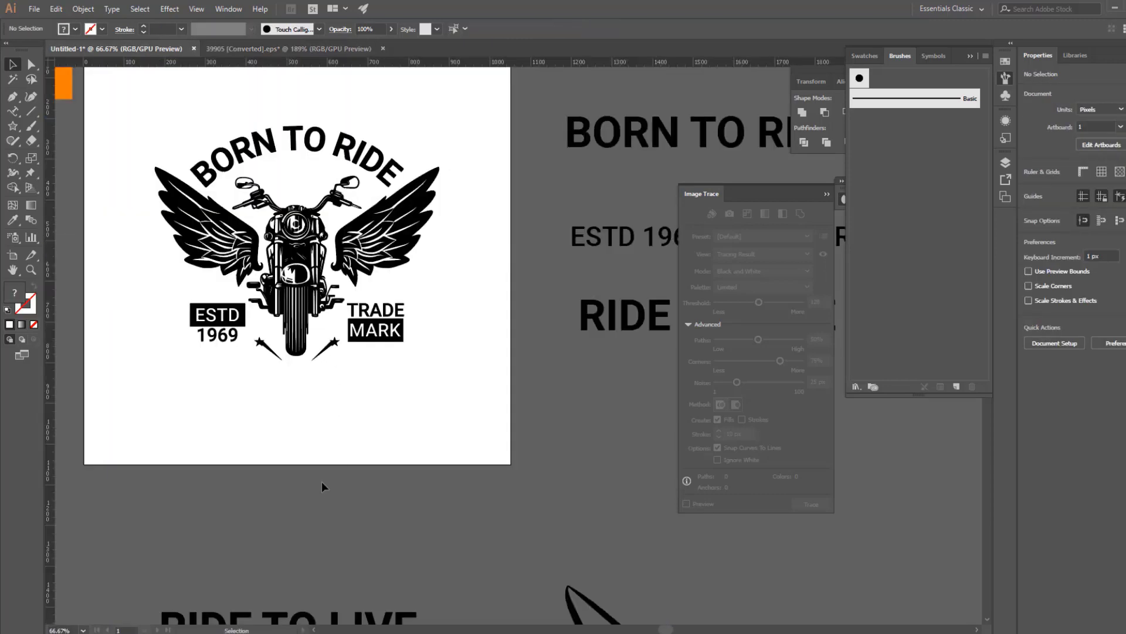
mouse_move(363, 176)
mouse_down()
mouse_move(305, 399)
mouse_move(419, 428)
mouse_up()
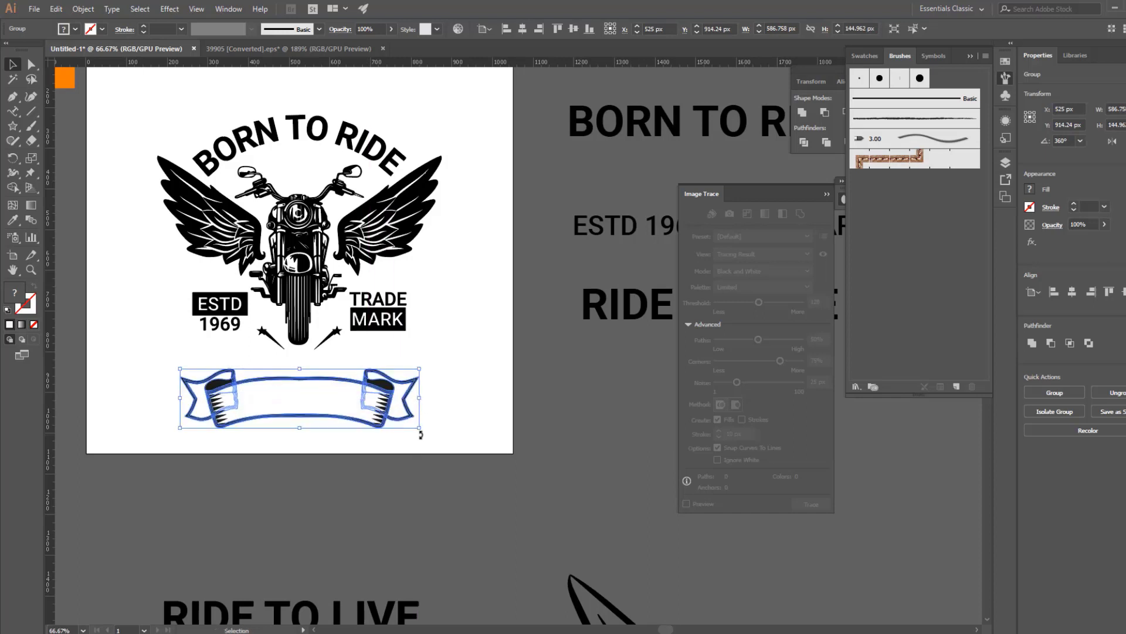
Step: Rotate the ribbon 180°, widen it symmetrically, and centre it under the stars
drag(204, 369, 204, 369)
drag(420, 398, 429, 399)
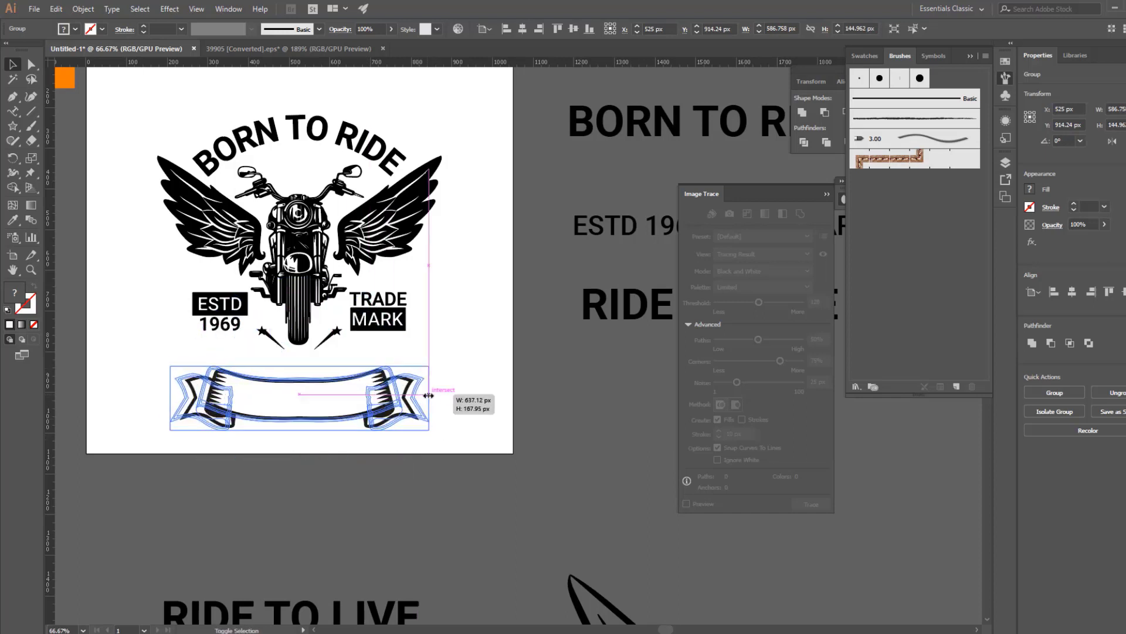
key(ctrl+shift+a)
drag(313, 392, 312, 370)
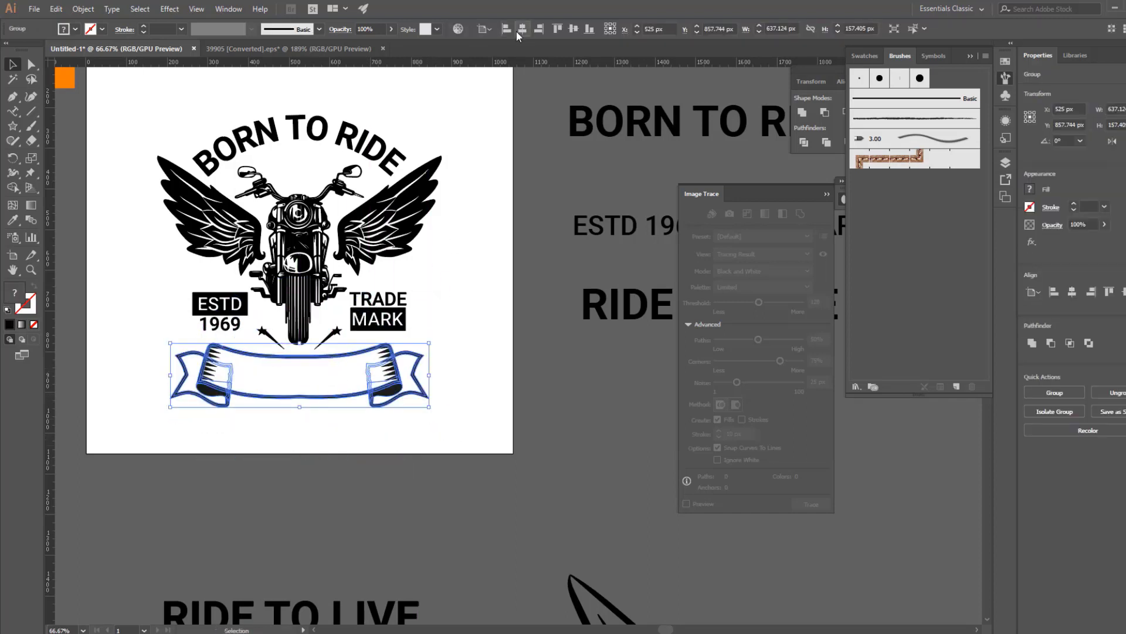
click(518, 36)
Step: Move the RIDE TO LIVE text below the ribbon
click(297, 483)
drag(297, 483, 356, 382)
click(339, 514)
mouse_move(338, 514)
mouse_down()
mouse_move(338, 327)
mouse_move(303, 398)
mouse_up()
right_click(296, 469)
Step: Move RIDE TO LIVE into the ribbon and scale it down around its centre
click(326, 470)
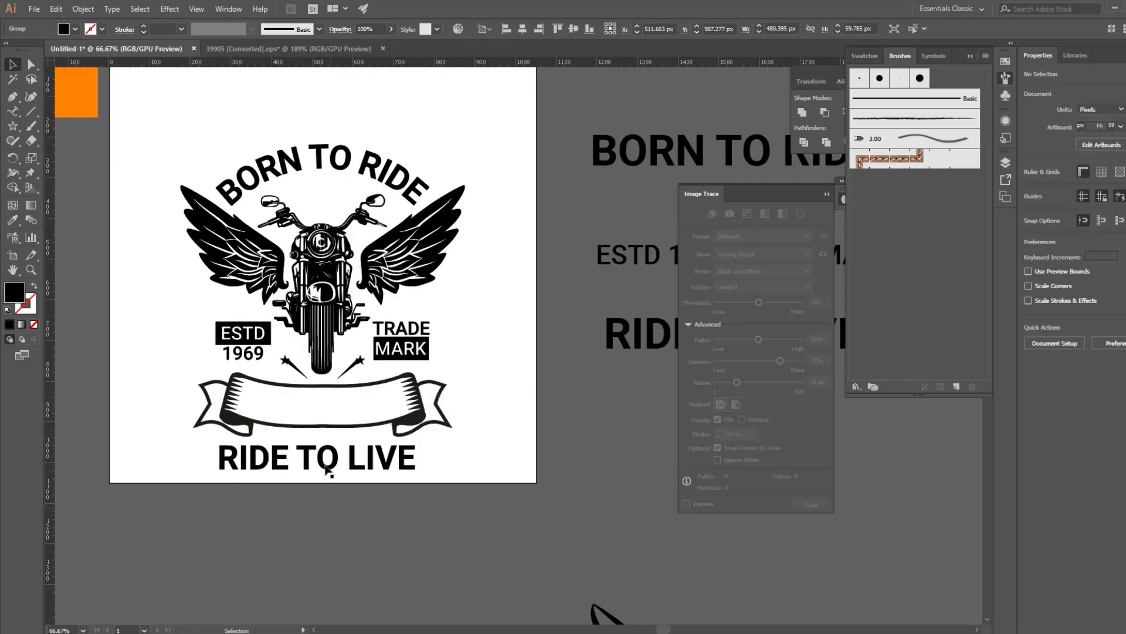
drag(325, 470, 331, 415)
scroll(355, 446, up, 1)
scroll(355, 445, up, 2)
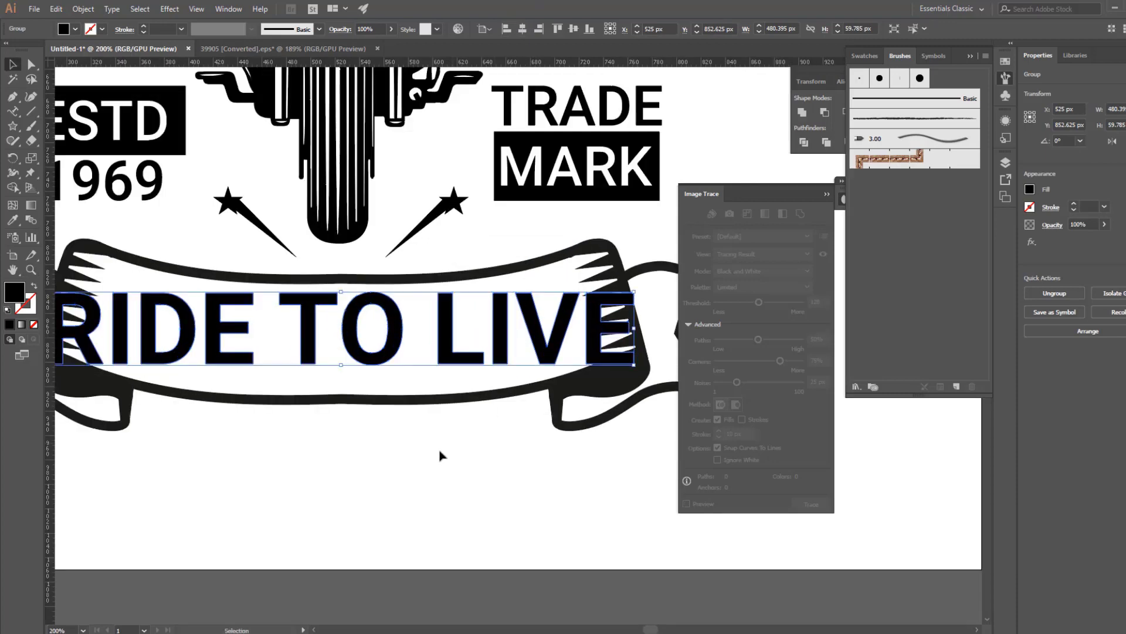
drag(91, 286, 155, 295)
Step: Apply an Arc warp with -10% bend to RIDE TO LIVE
click(169, 8)
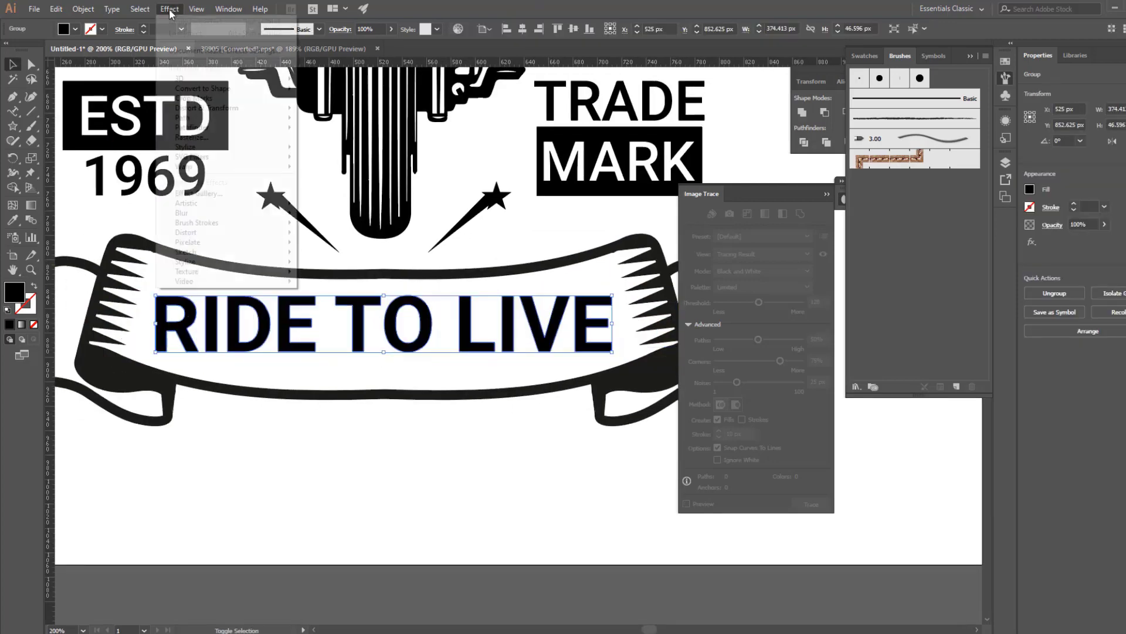
mouse_move(198, 107)
click(317, 168)
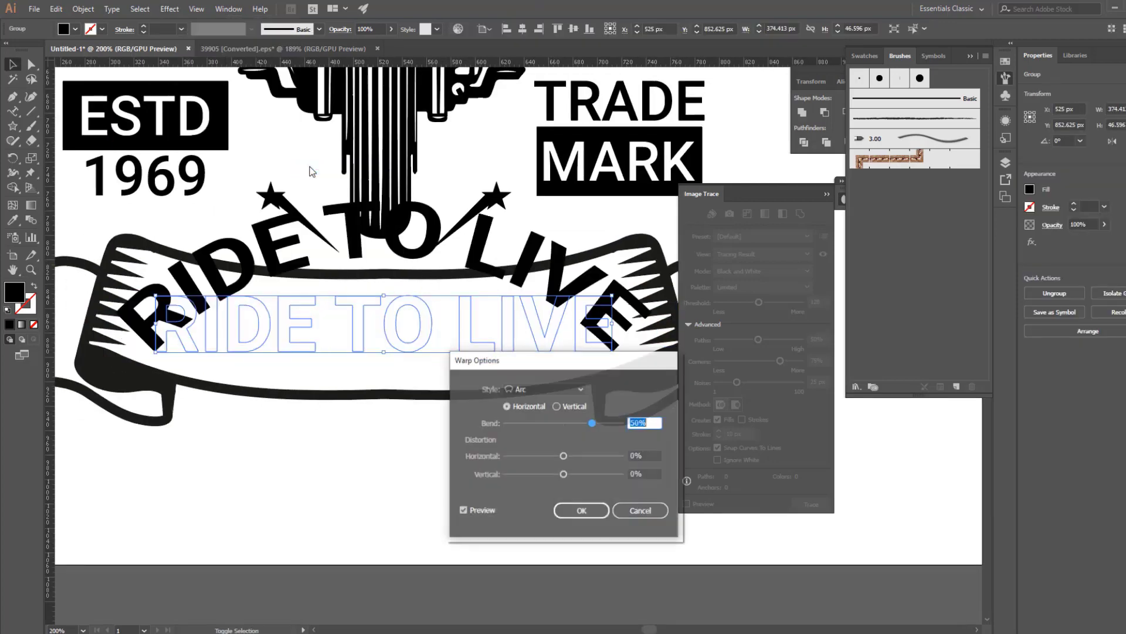
click(560, 385)
scroll(637, 420, down, 5)
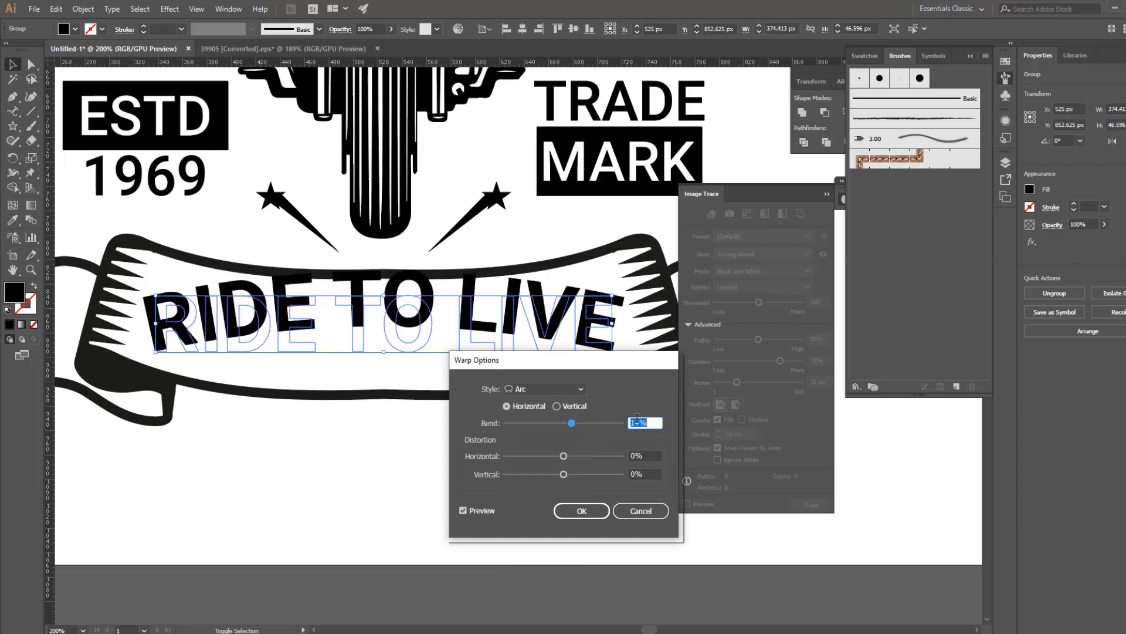
scroll(638, 420, down, 6)
scroll(639, 421, down, 6)
scroll(642, 421, down, 6)
scroll(644, 422, down, 6)
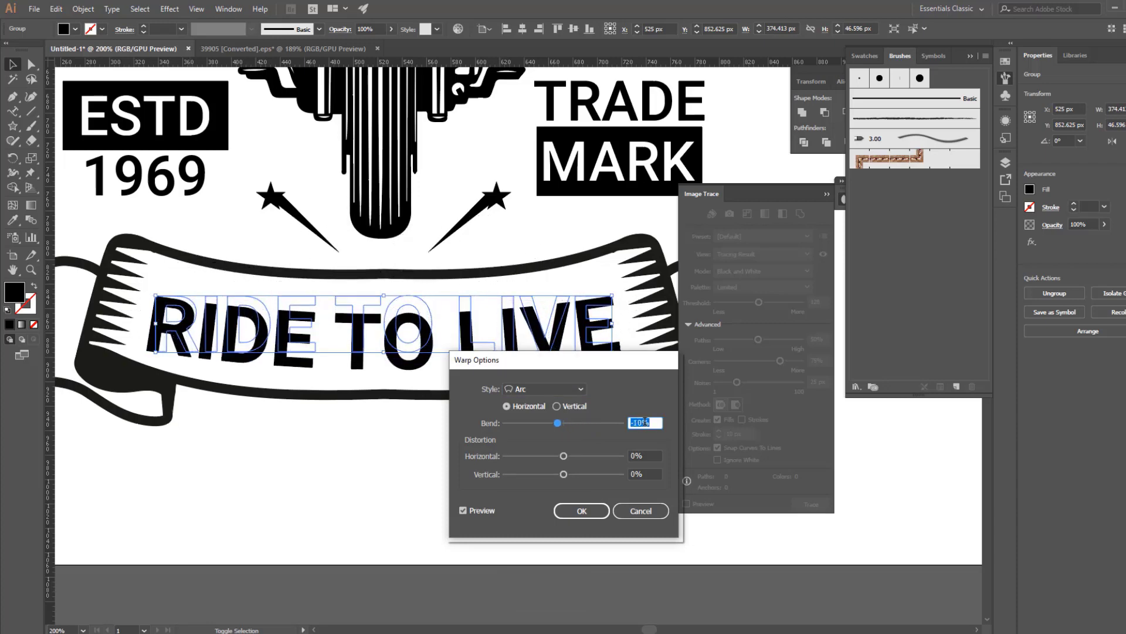
click(582, 513)
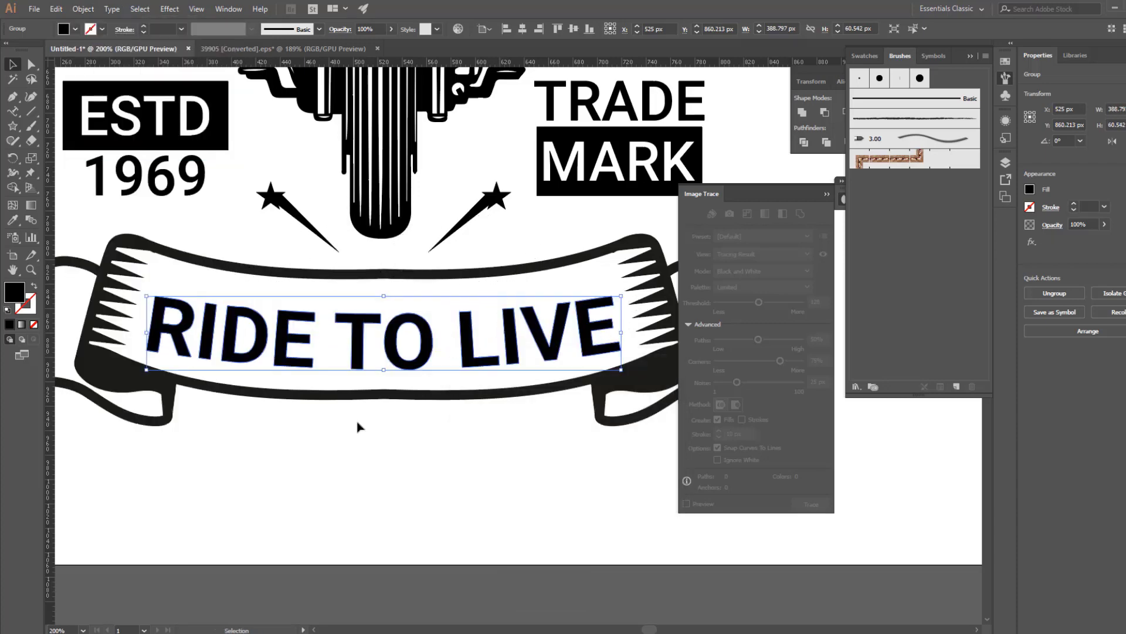
Step: Nudge RIDE TO LIVE up slightly and deselect to view the whole logo
key(Up)
key(Up)
key(Up)
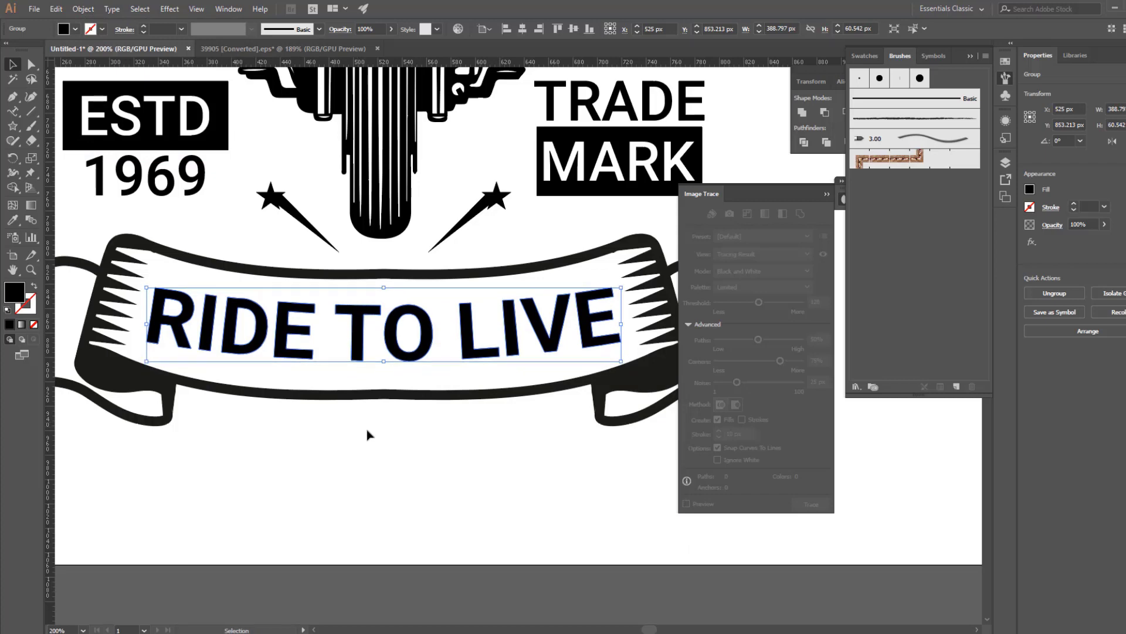
click(367, 434)
scroll(367, 434, down, 3)
scroll(427, 194, right, 3)
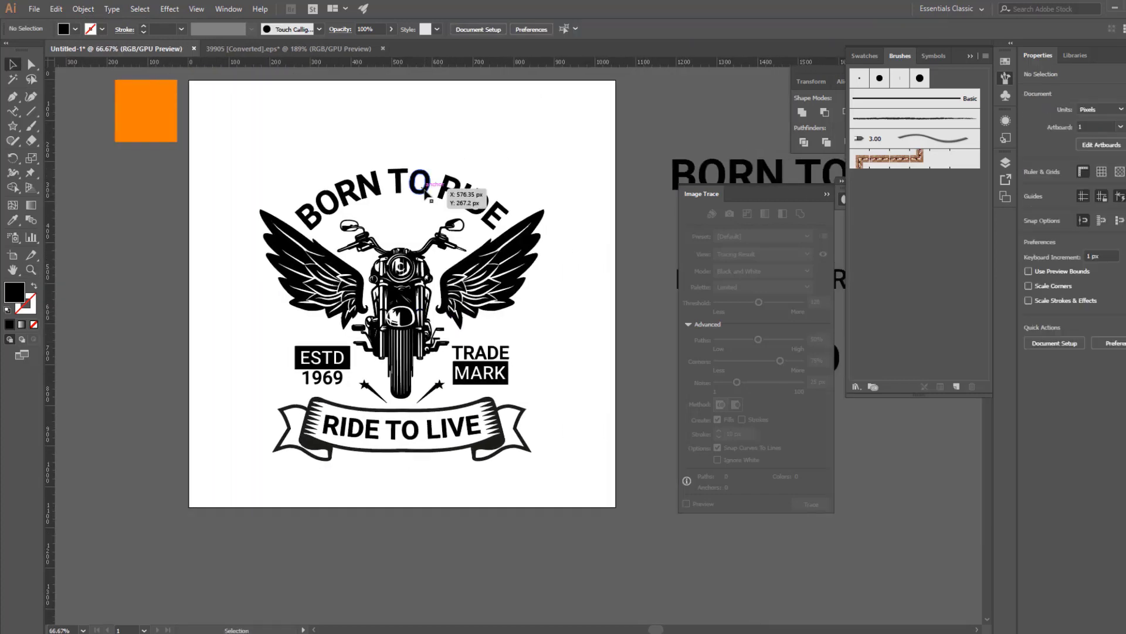
Step: Duplicate RIDE TO LIVE below itself and retype the copy as USA
drag(591, 308, 360, 258)
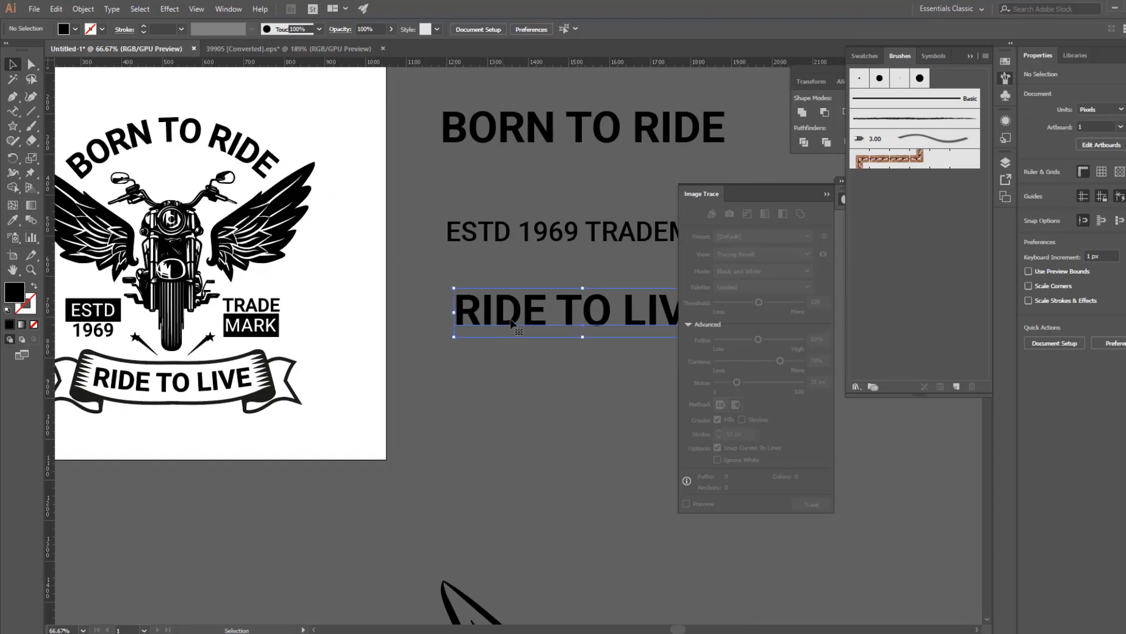
drag(511, 322, 411, 420)
triple_click(427, 421)
text(USA)
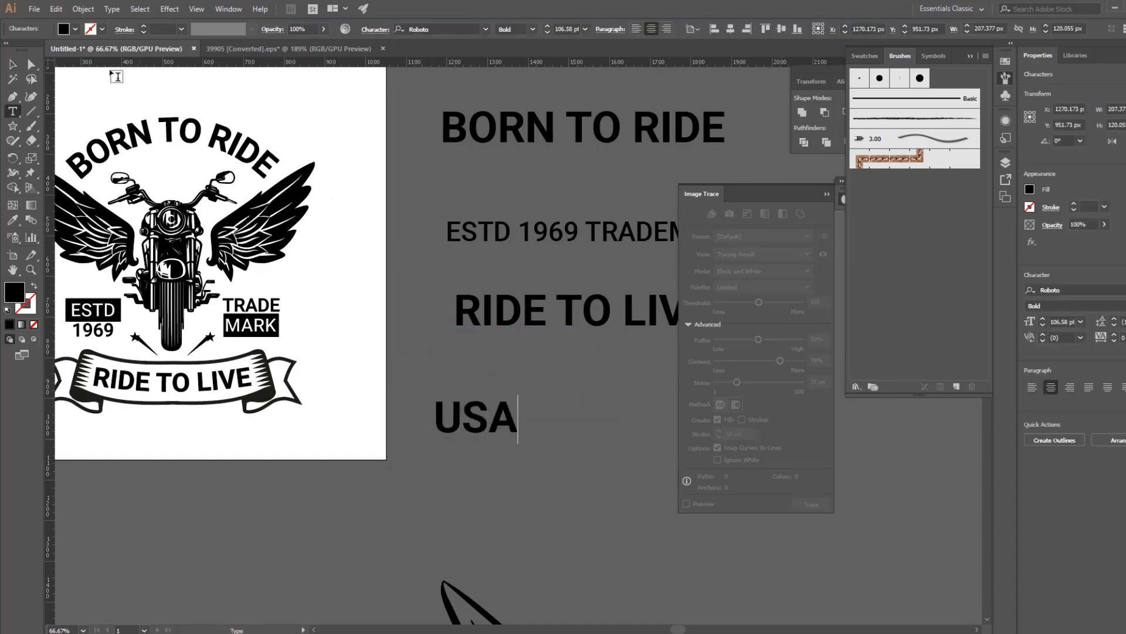
right_click(484, 434)
key(Escape)
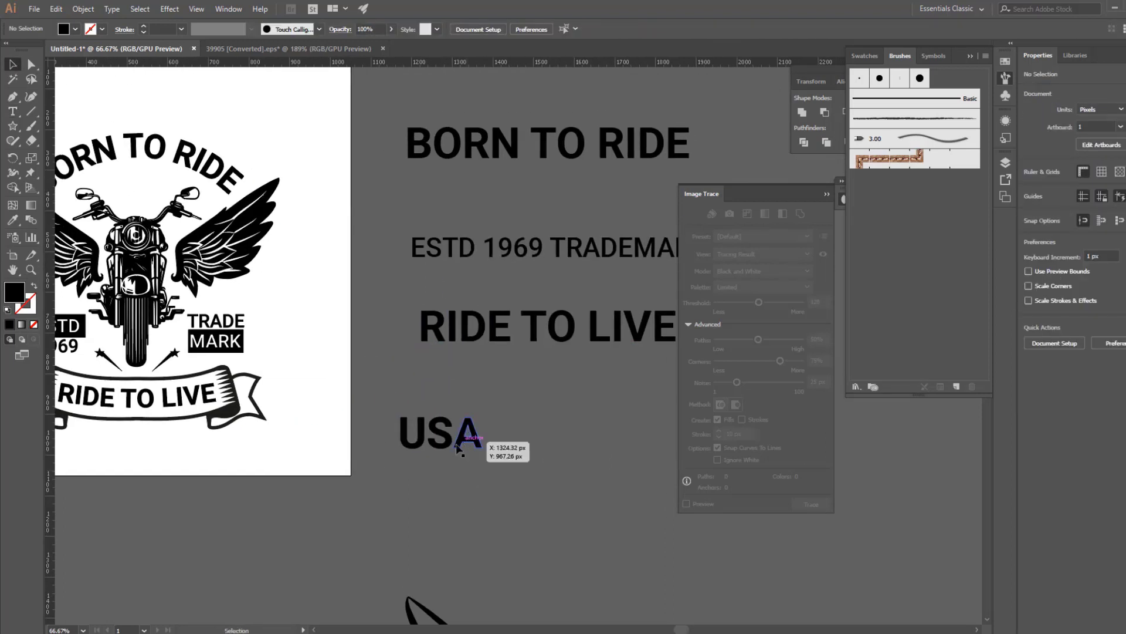
Step: Move USA onto the artboard above the handlebars, then duplicate RIDE TO LIVE again
drag(444, 436, 143, 194)
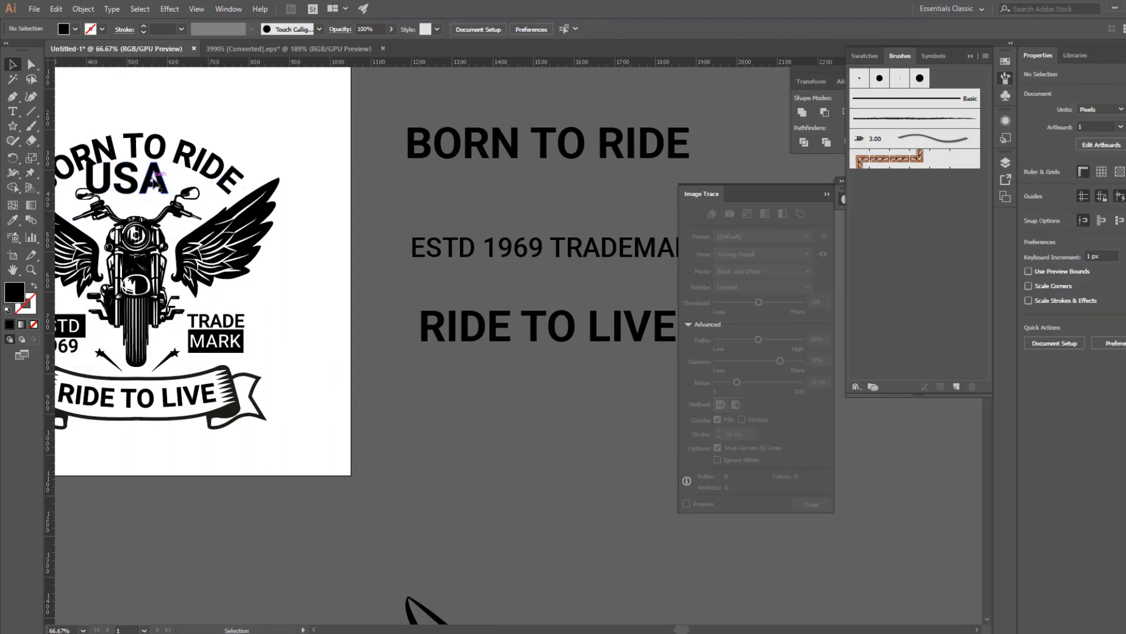
click(130, 187)
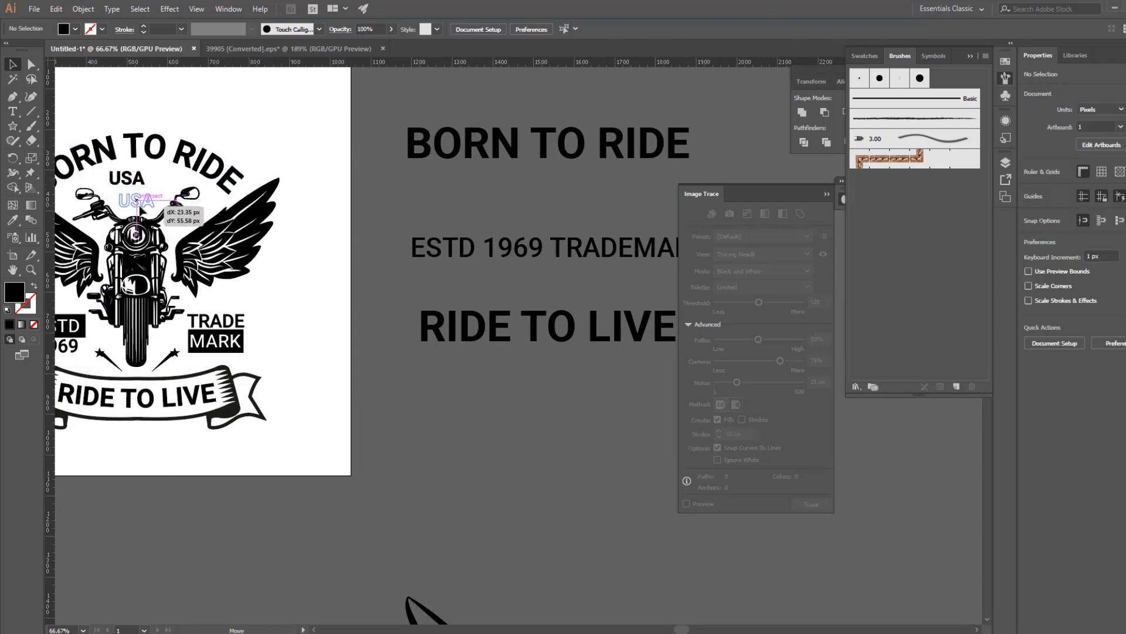
drag(140, 208, 139, 208)
click(469, 327)
drag(470, 326, 460, 405)
Step: Retype the copy as NEW YORK and set it to Medium weight
double_click(463, 406)
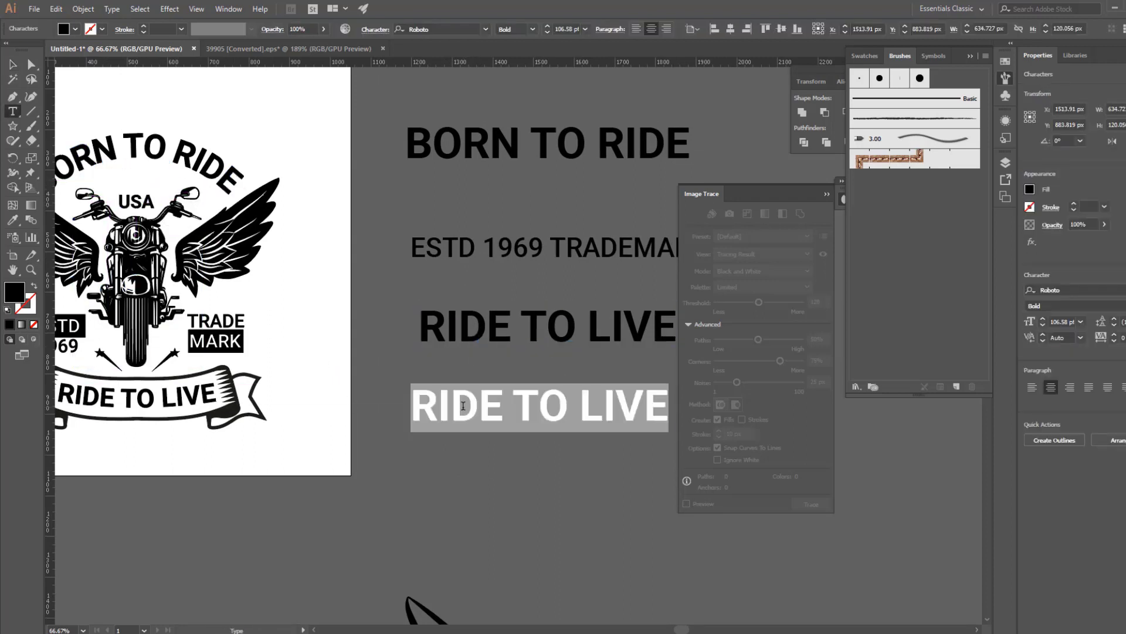
text(NEW)
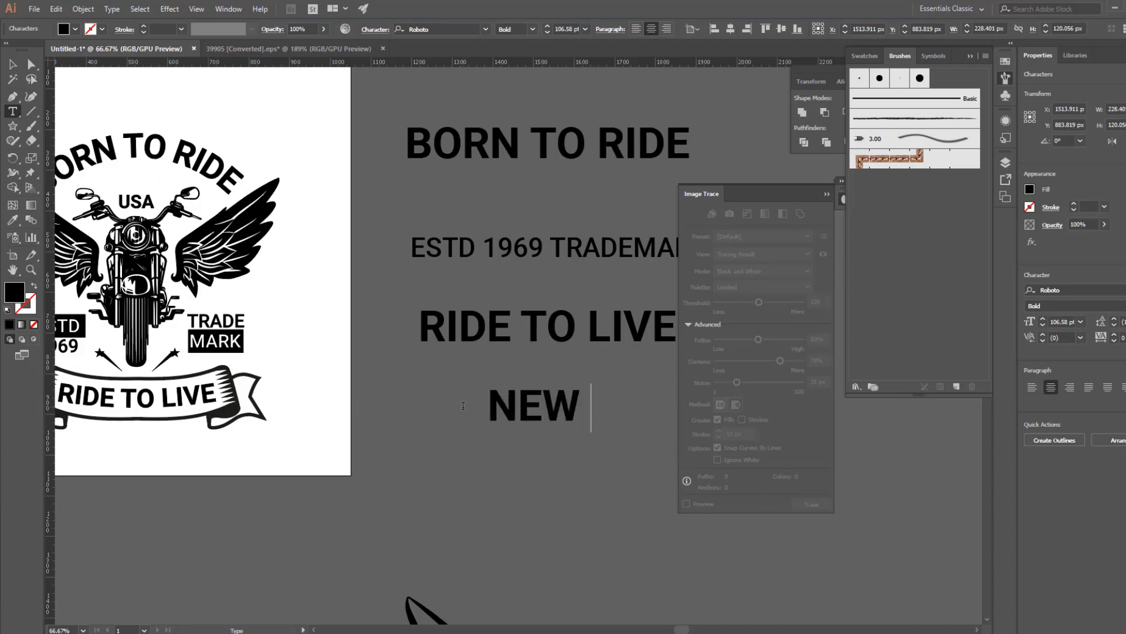
text(RK)
key(Escape)
click(532, 29)
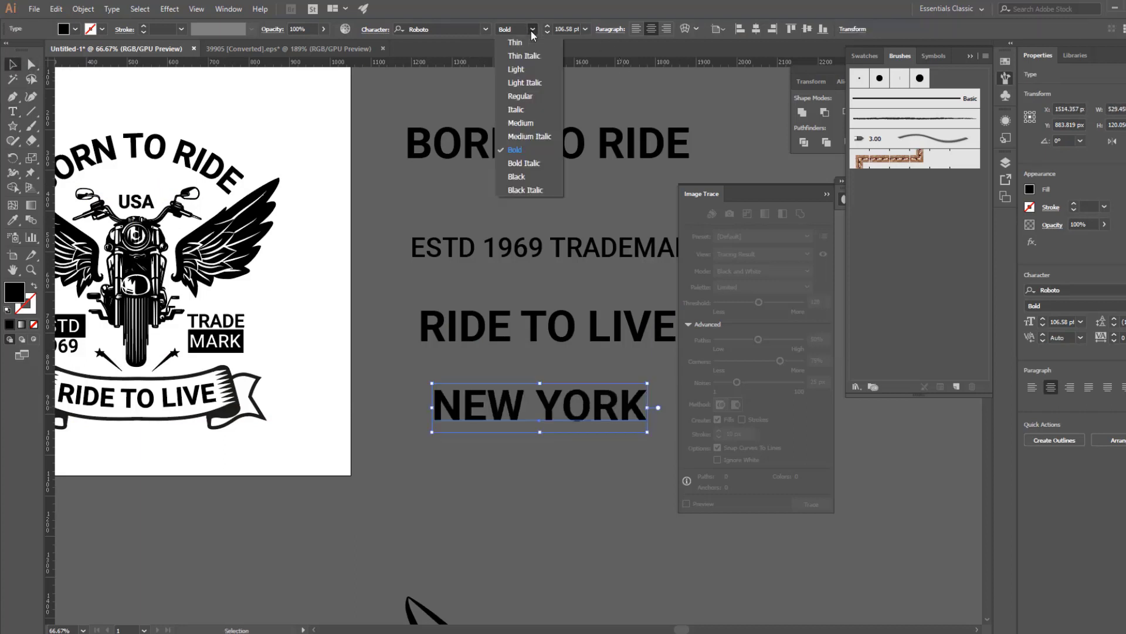
click(516, 124)
Step: Outline NEW YORK, place it scaled down below BORN TO RIDE, and shrink USA
right_click(524, 415)
click(551, 481)
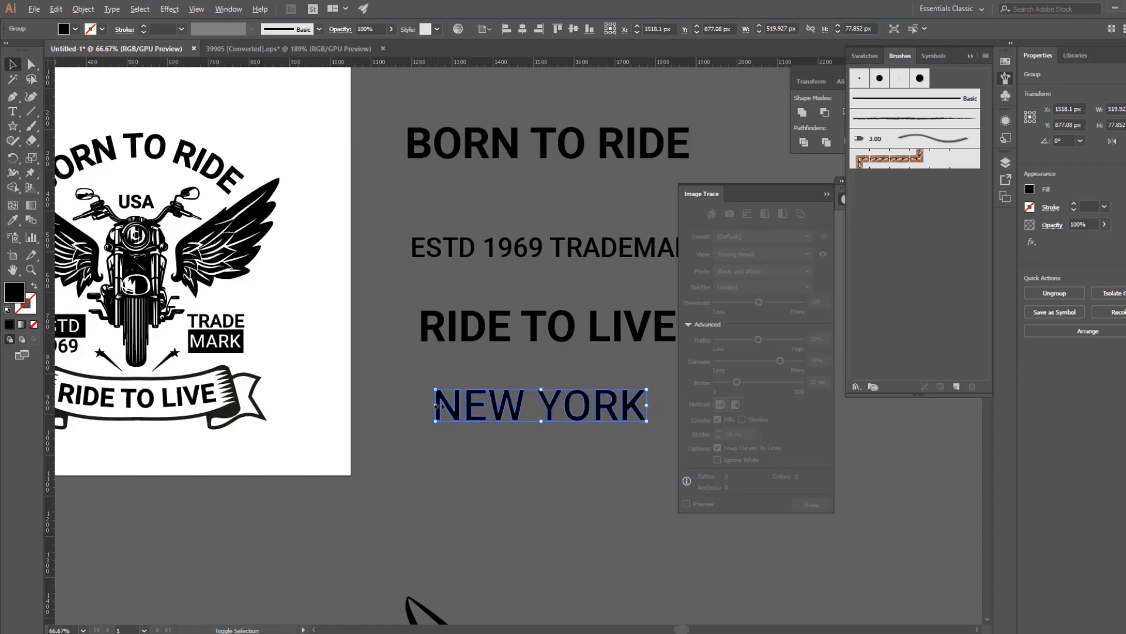
mouse_move(439, 406)
mouse_down()
mouse_move(483, 406)
mouse_move(176, 175)
mouse_up()
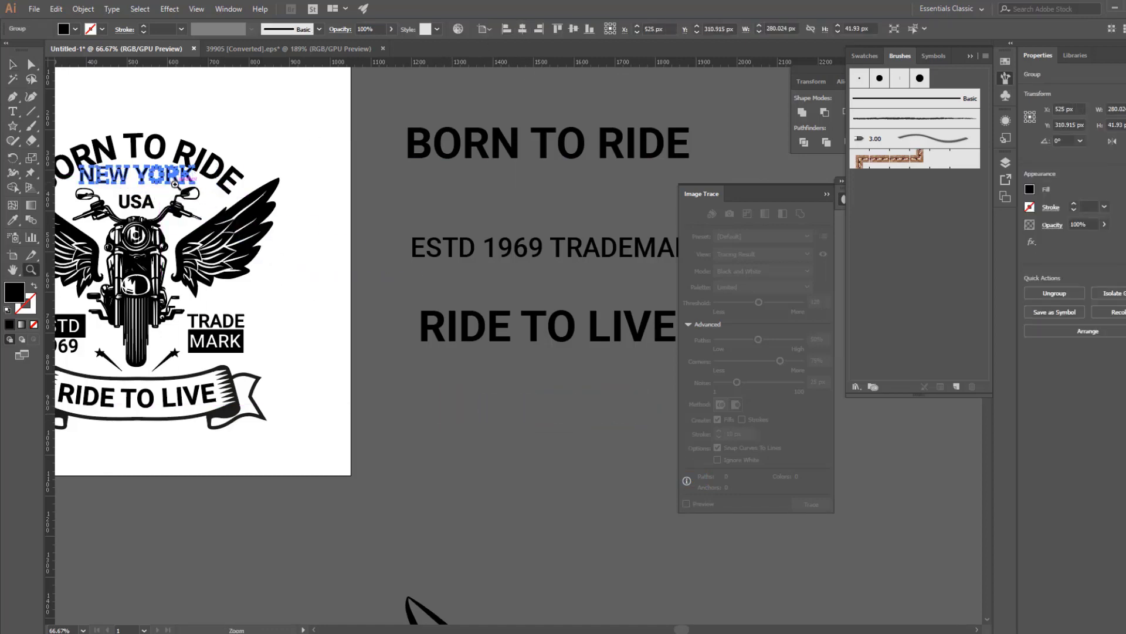
click(174, 185)
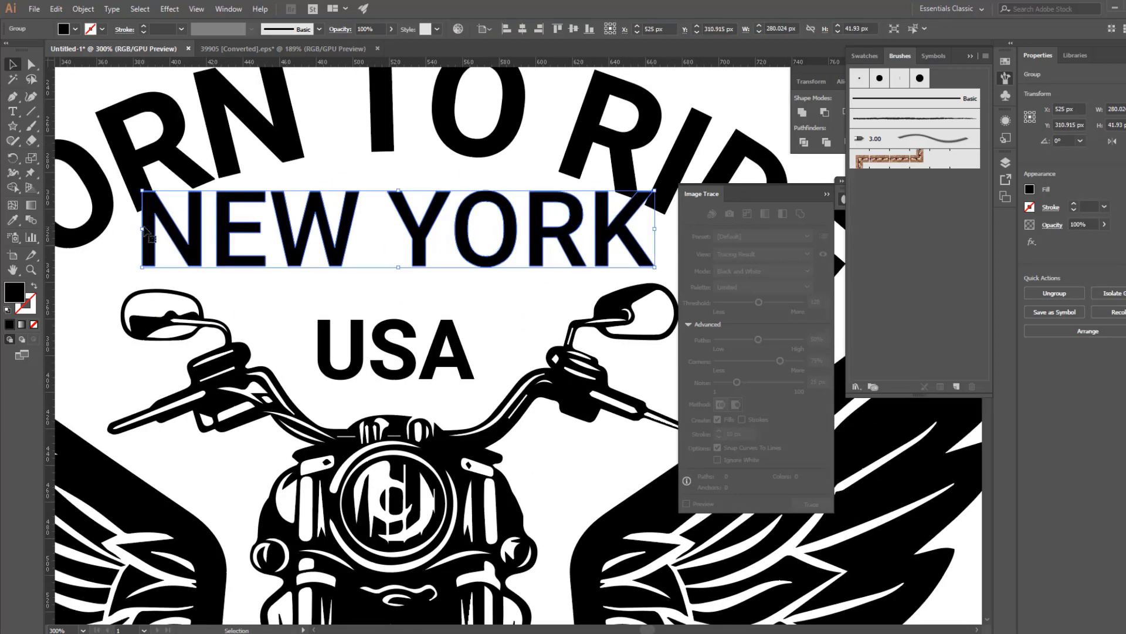
drag(139, 230, 239, 233)
click(364, 329)
mouse_move(448, 352)
mouse_down()
mouse_move(356, 326)
mouse_move(356, 270)
mouse_up()
Step: Draw a black rectangle over USA, send it behind the text, and centre USA on it
click(376, 352)
drag(13, 126, 41, 126)
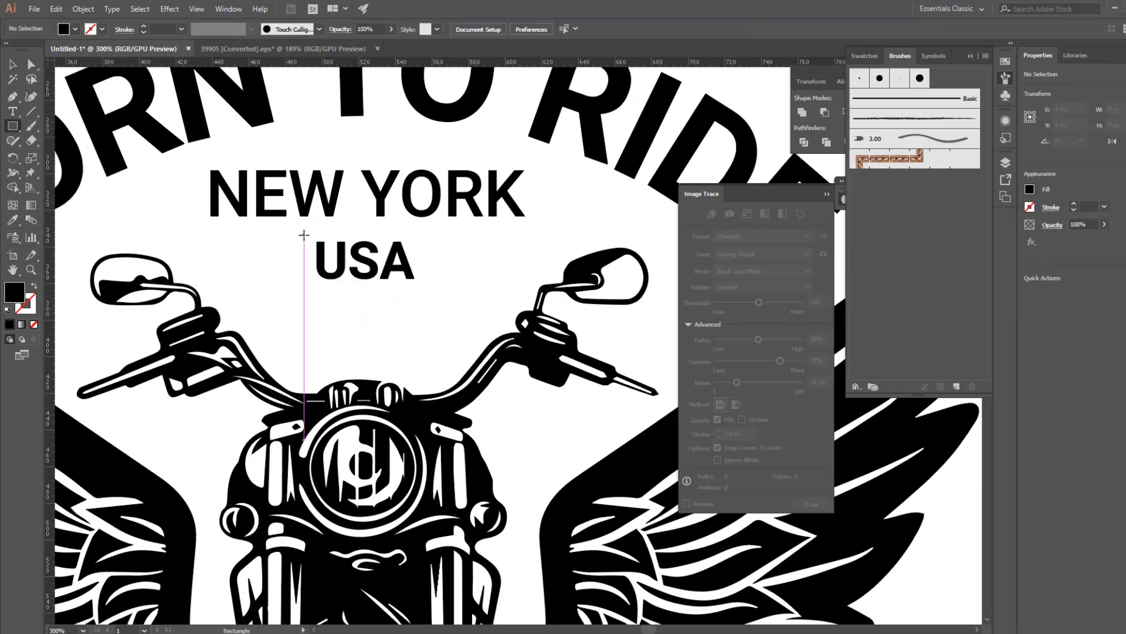
key(v)
drag(422, 287, 403, 287)
right_click(383, 265)
click(558, 483)
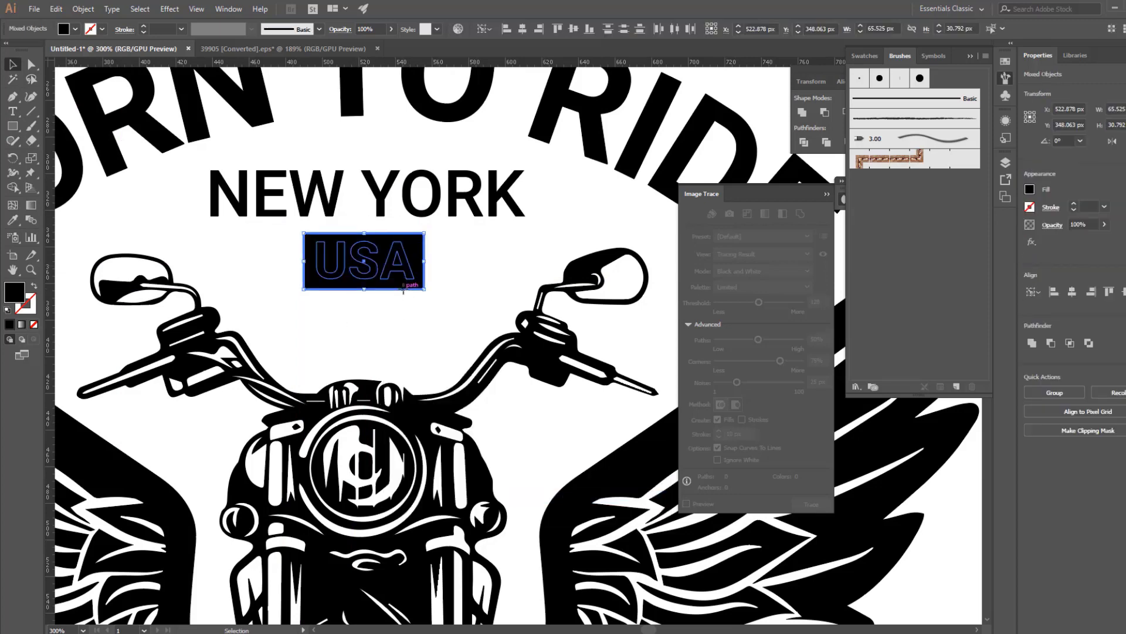
click(578, 33)
click(463, 248)
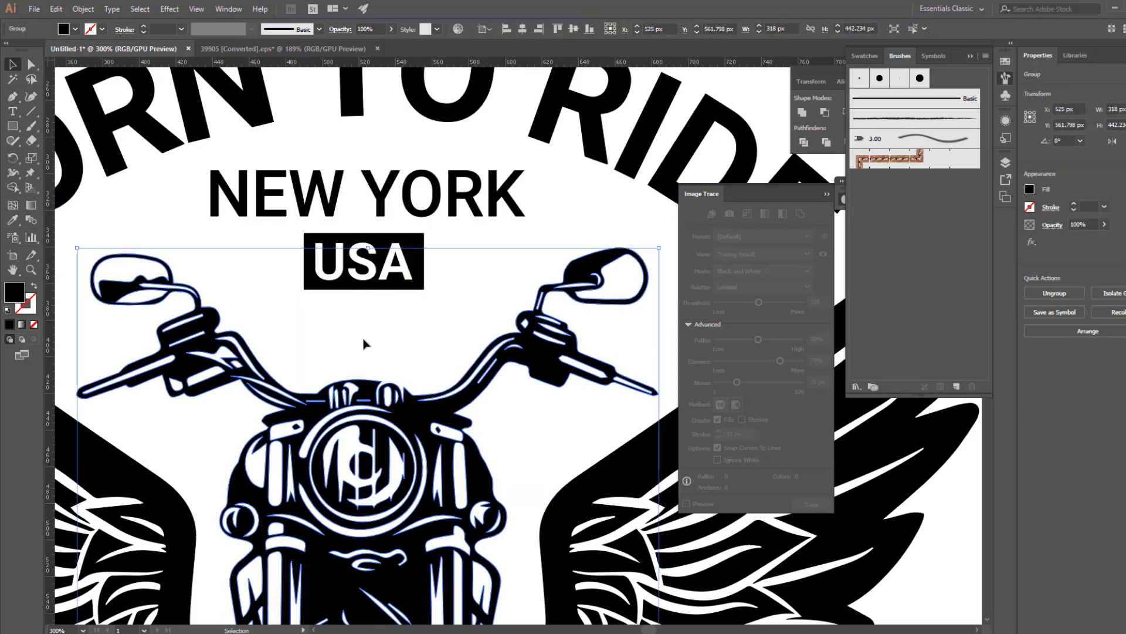
drag(13, 126, 52, 173)
Step: Draw a star left of USA and copy it to the right of USA
drag(13, 126, 65, 184)
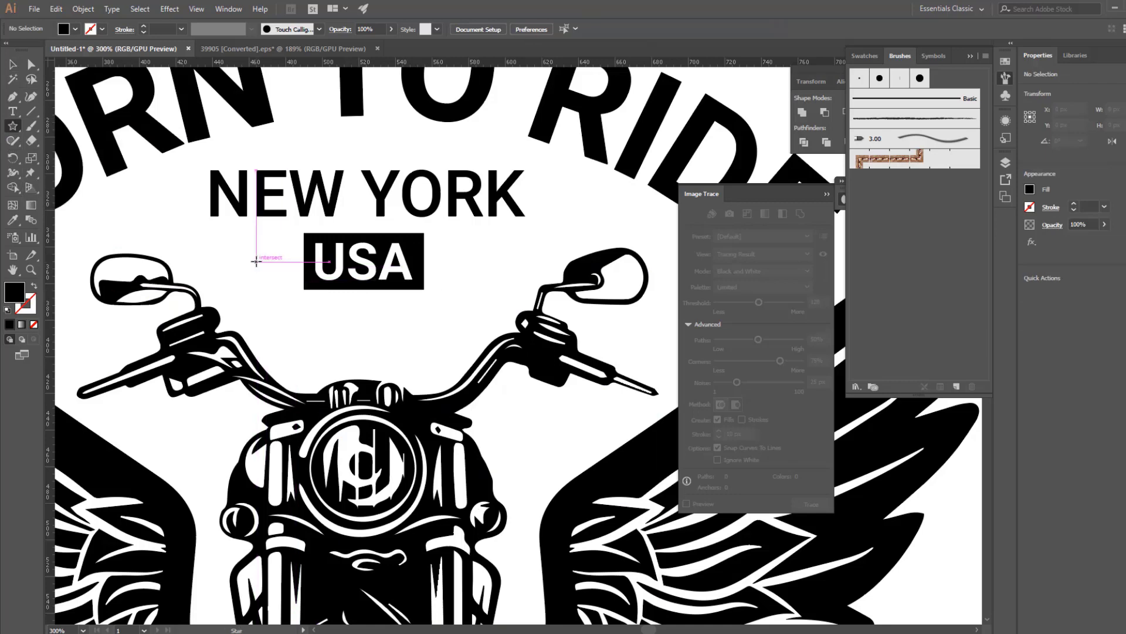
drag(279, 290, 278, 289)
drag(480, 259, 510, 288)
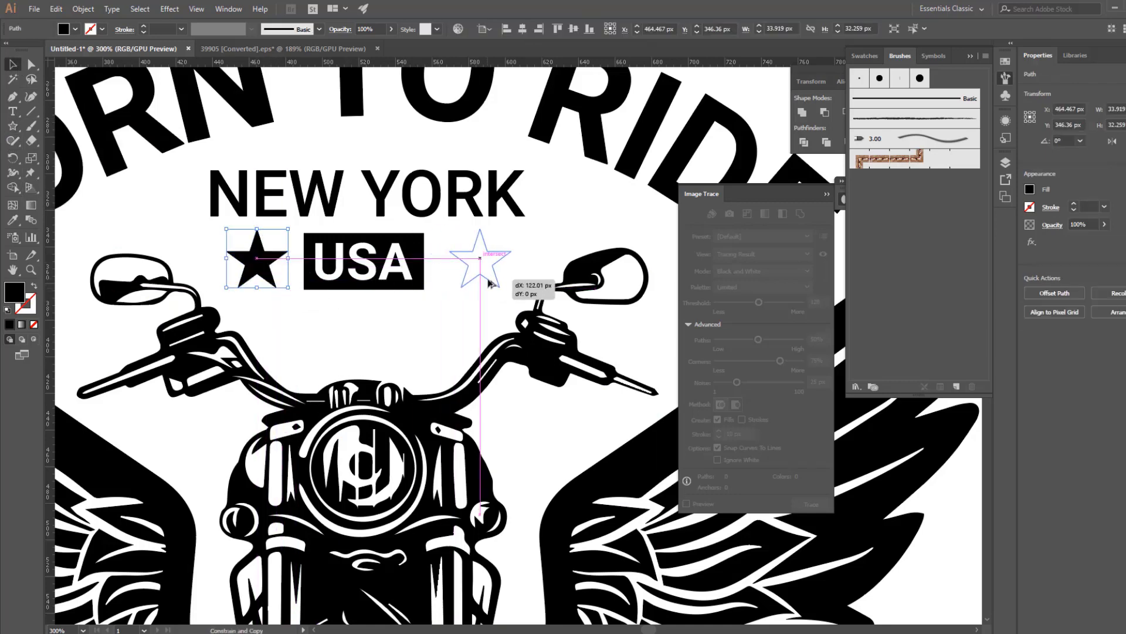
key(v)
Step: Group the two stars, scale them down, and nudge NEW YORK slightly lower
drag(260, 308, 469, 265)
shift+click(364, 261)
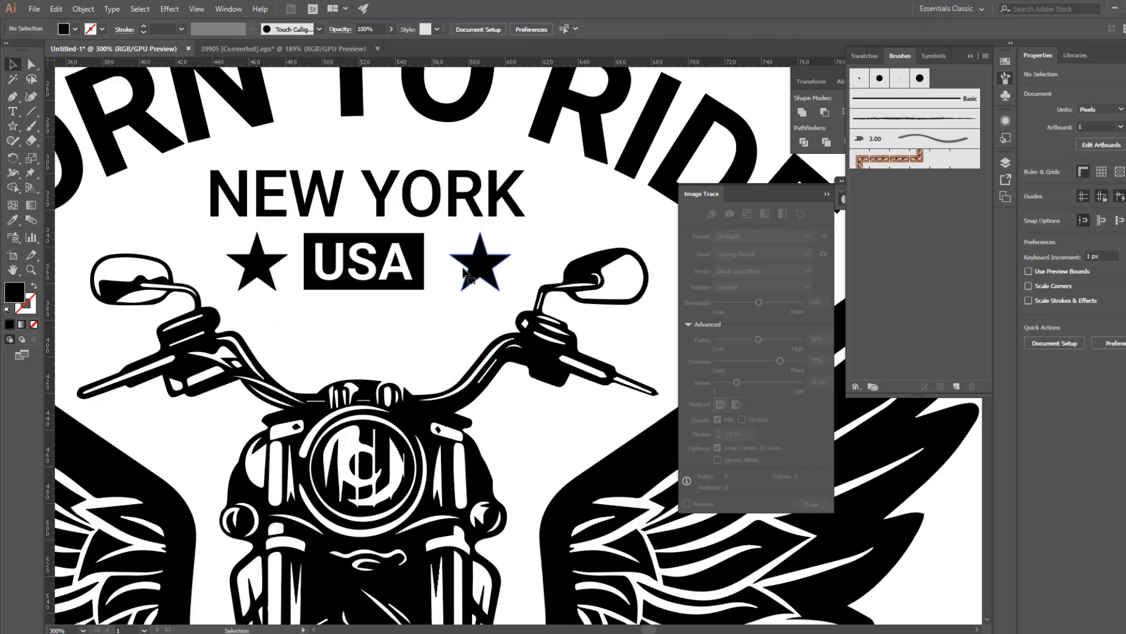
key(ctrl+g)
drag(228, 251, 239, 252)
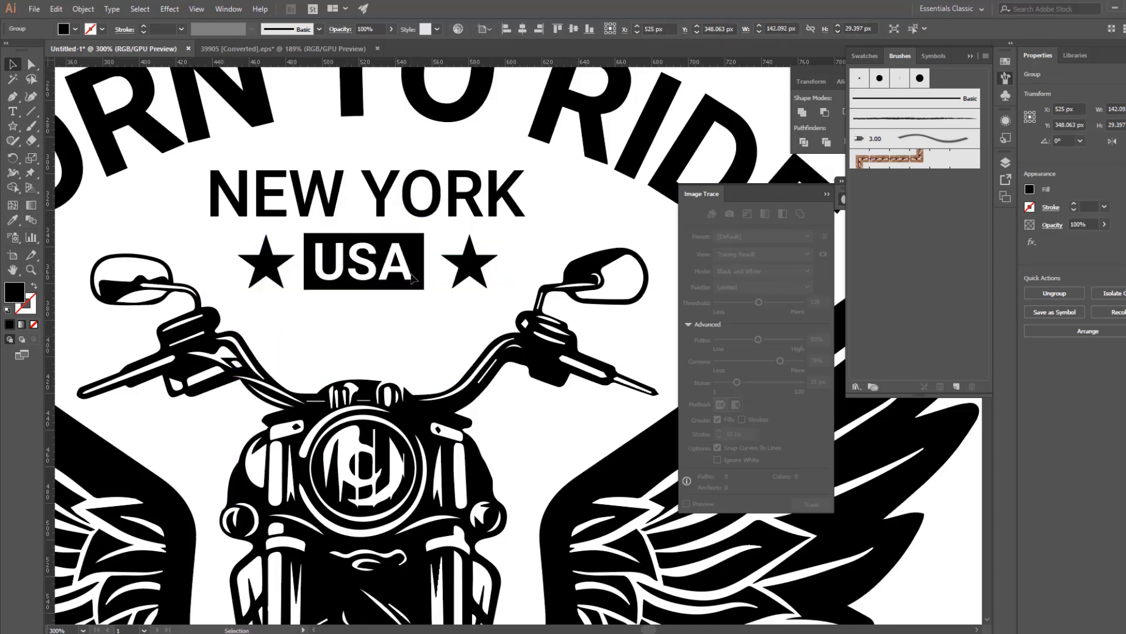
click(447, 323)
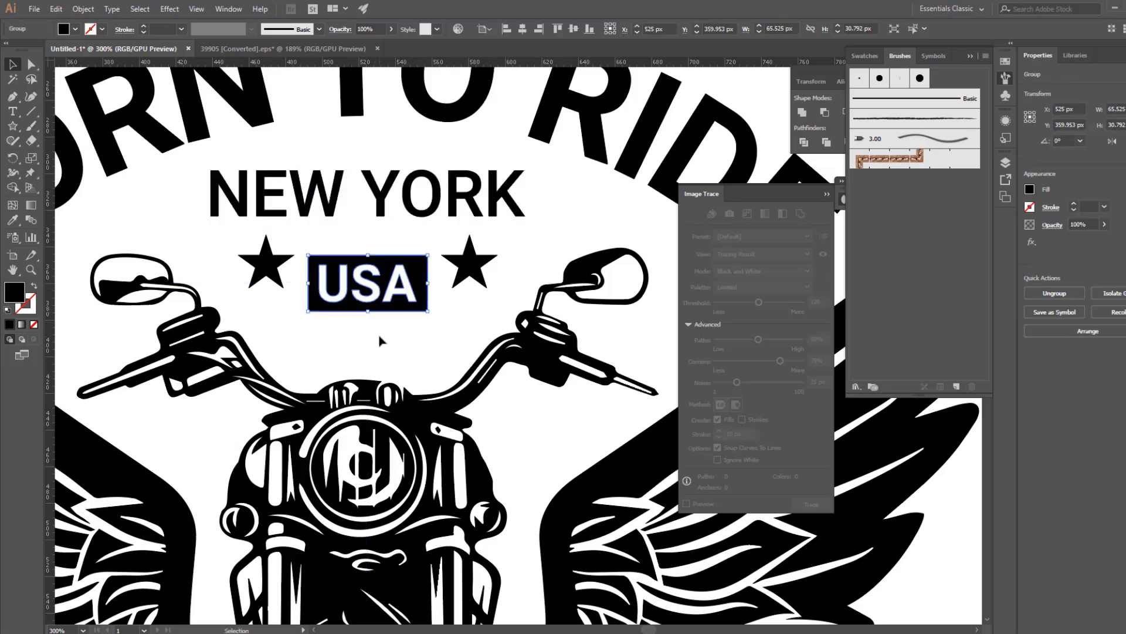
mouse_move(239, 251)
mouse_down()
mouse_move(468, 296)
mouse_move(402, 308)
mouse_up()
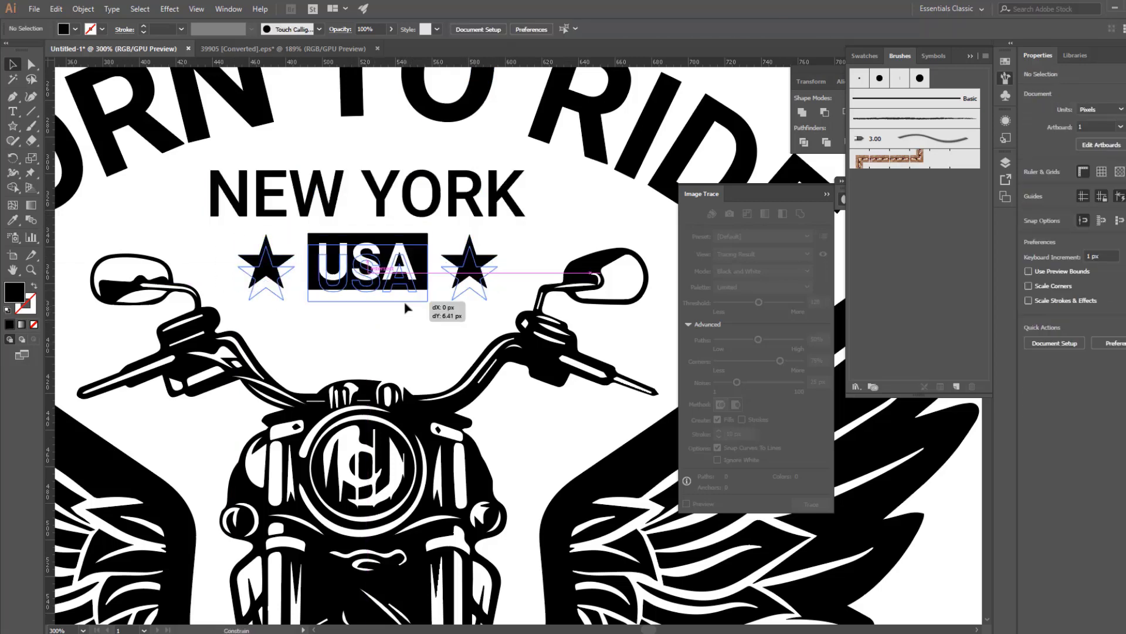
drag(385, 196, 386, 203)
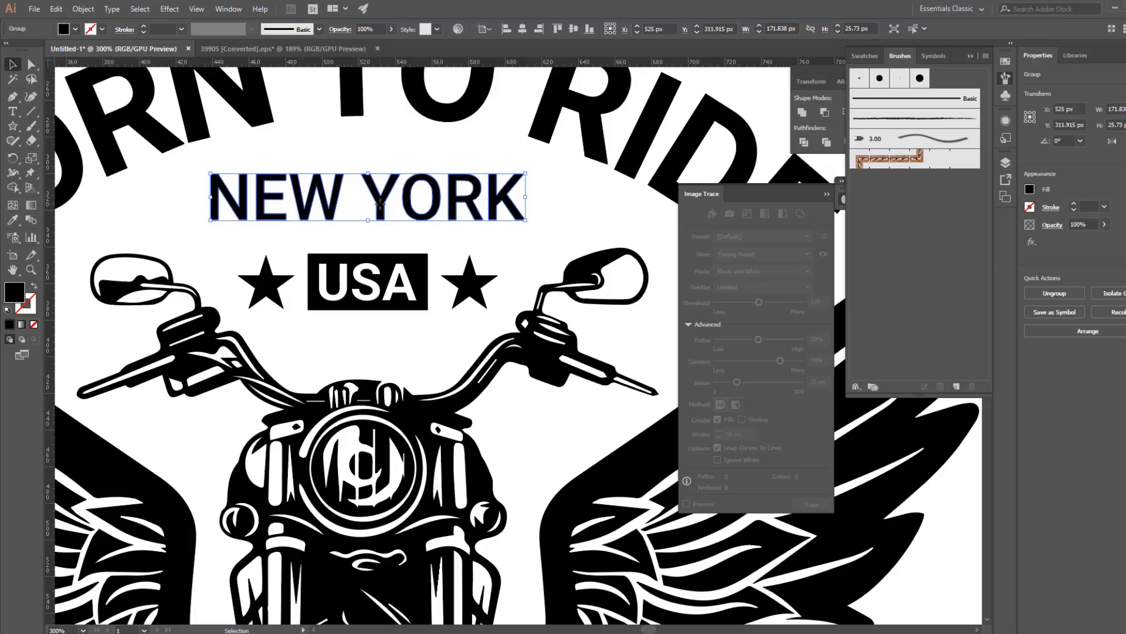
Step: Apply an Arc warp with 15% bend to NEW YORK
click(170, 8)
mouse_move(185, 166)
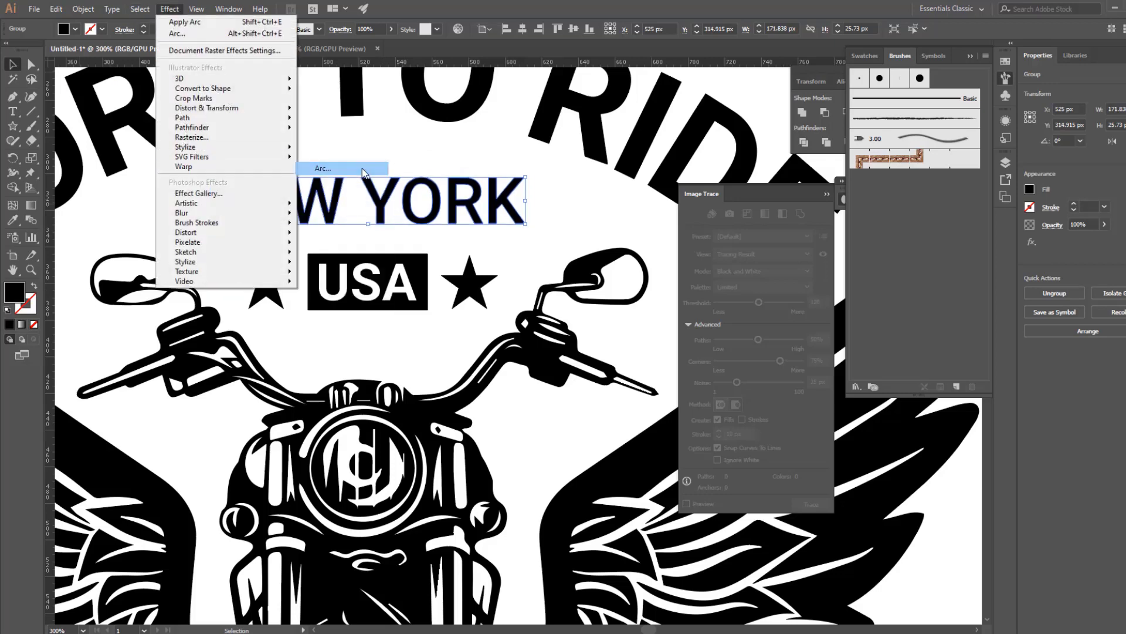
click(355, 165)
scroll(641, 423, up, 14)
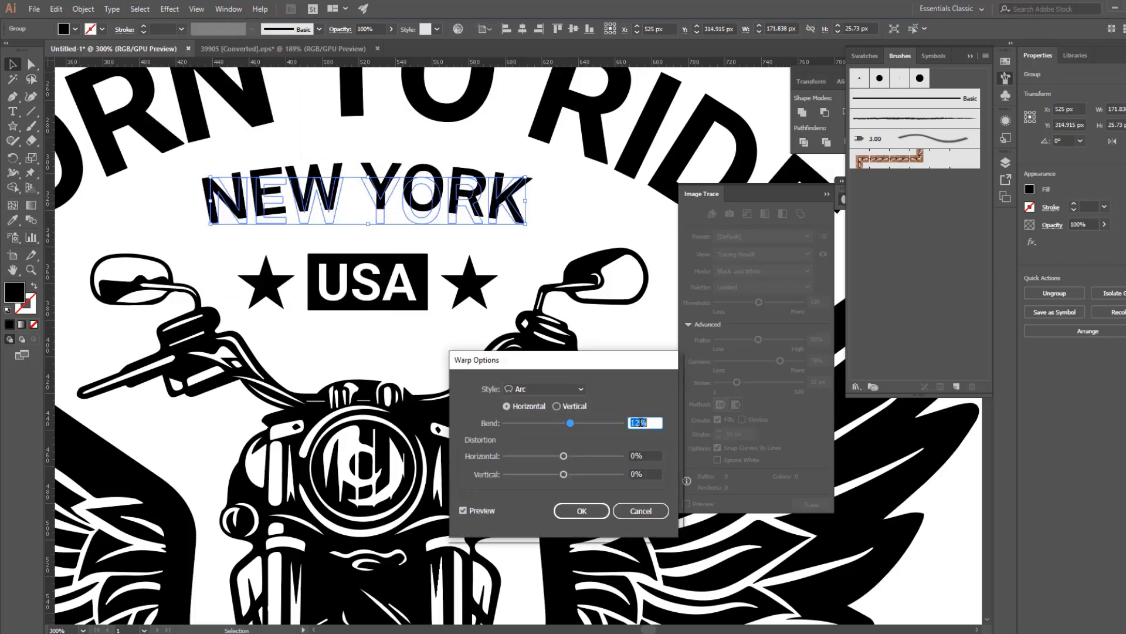
scroll(642, 423, up, 3)
click(592, 510)
Step: Expand the warp's appearance and zoom out to show the whole artboard
click(83, 9)
click(106, 140)
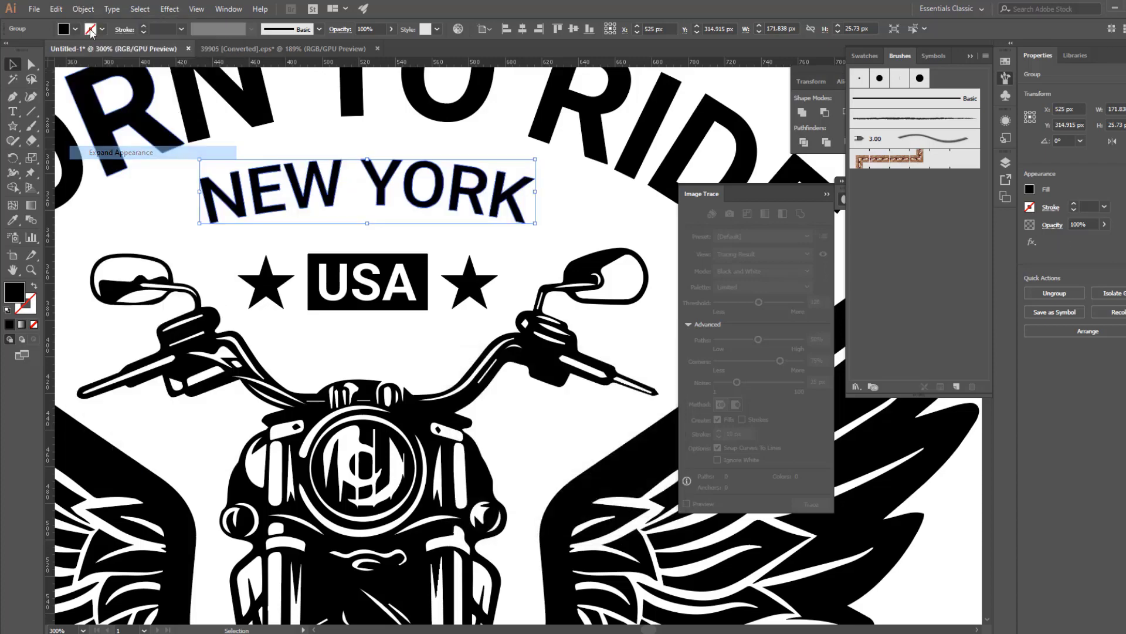
click(82, 9)
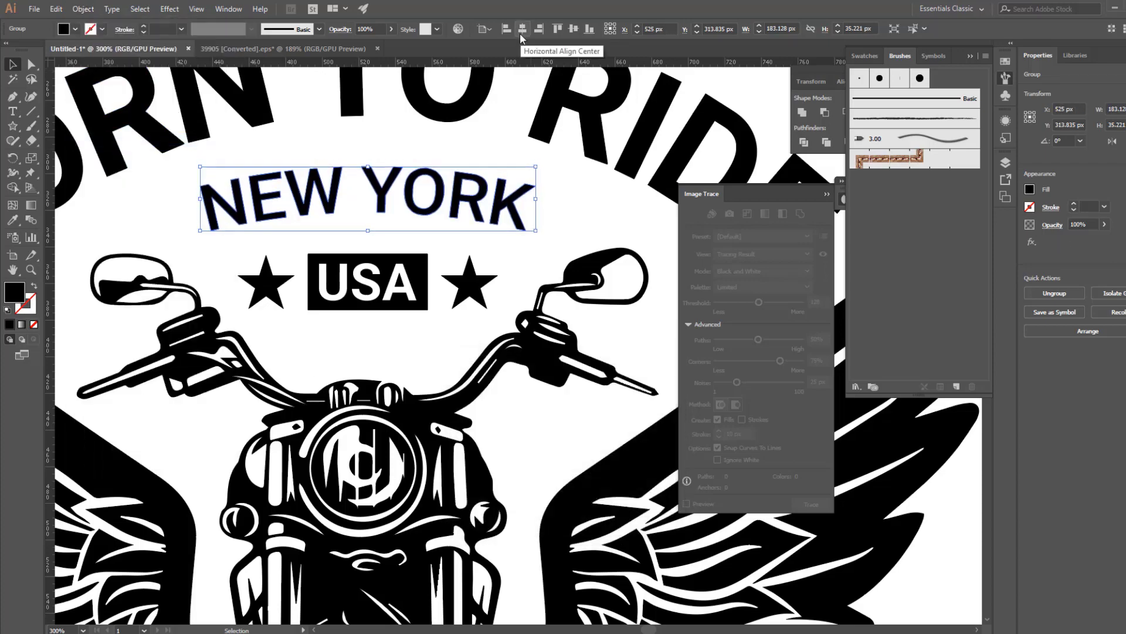
click(578, 244)
key(z)
alt+click(478, 367)
alt+click(534, 354)
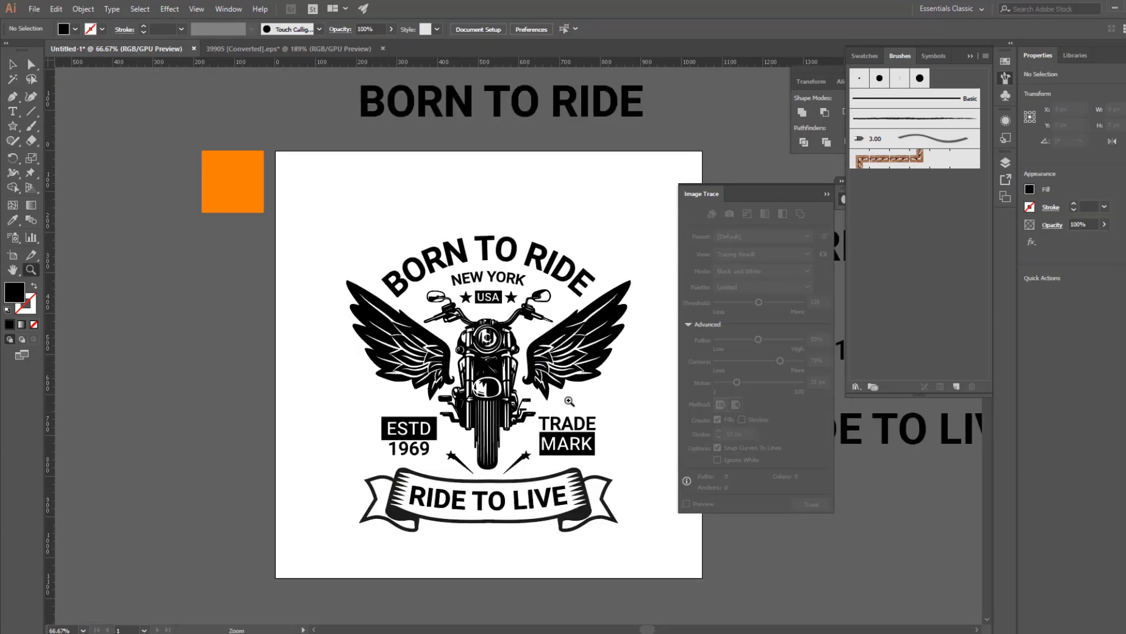
Step: Eyedropper the orange square's colour onto the motorcycle
key(v)
drag(601, 554, 560, 490)
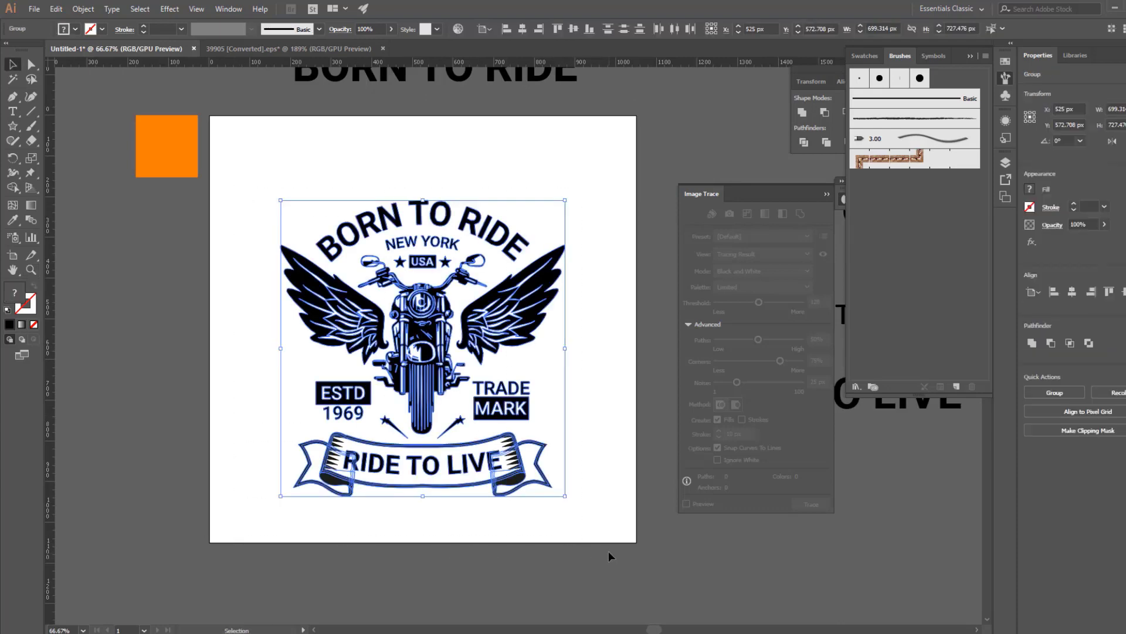
scroll(502, 526, down, 1)
click(413, 510)
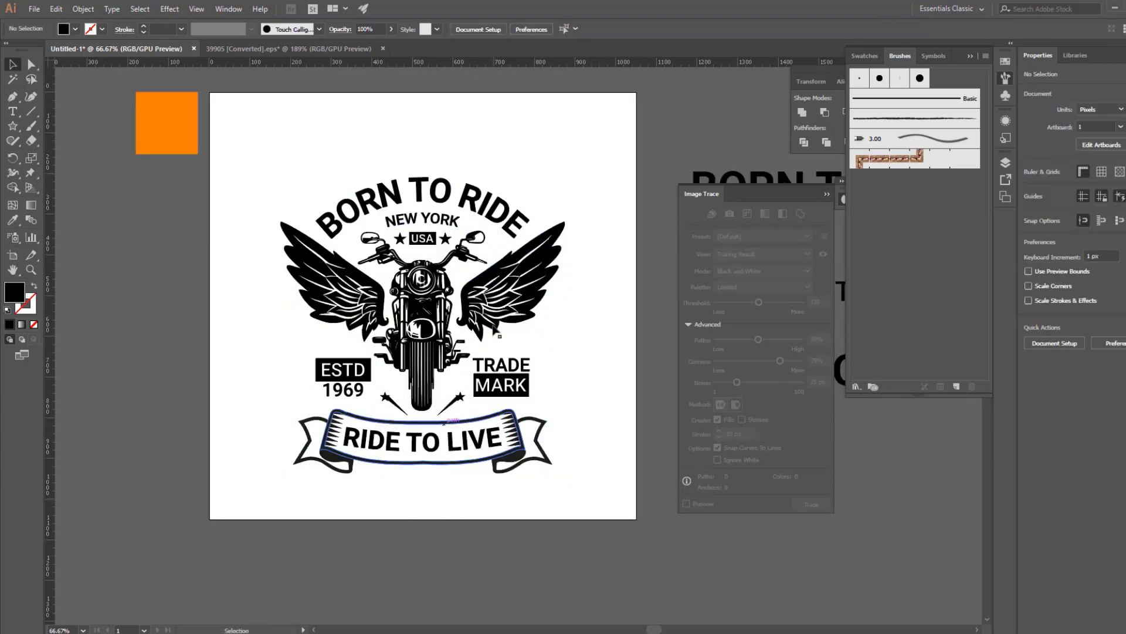
click(418, 331)
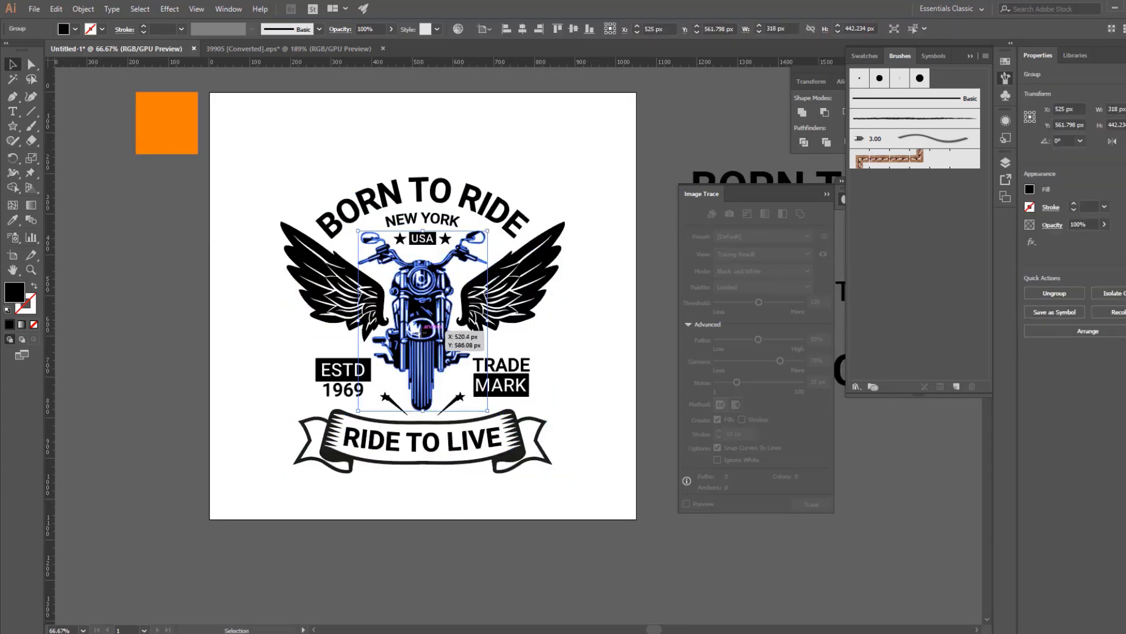
key(i)
click(169, 114)
key(ctrl+shift+a)
Step: Add a black 1050x1050 square behind the whole logo as the background
key(m)
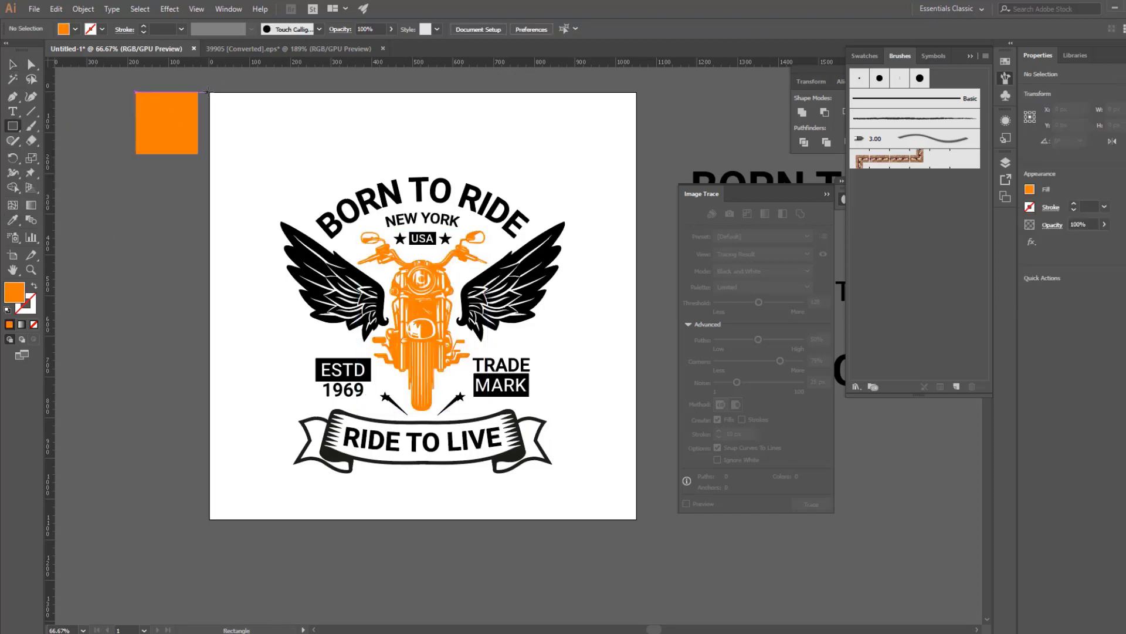
drag(209, 92, 637, 519)
right_click(484, 341)
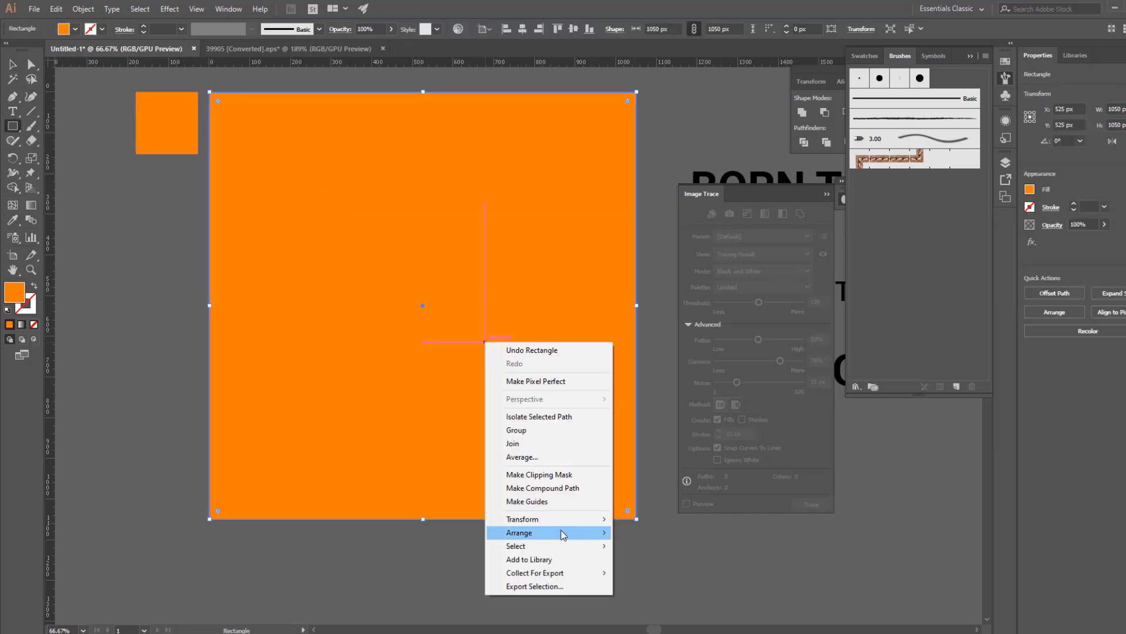
click(619, 568)
click(747, 177)
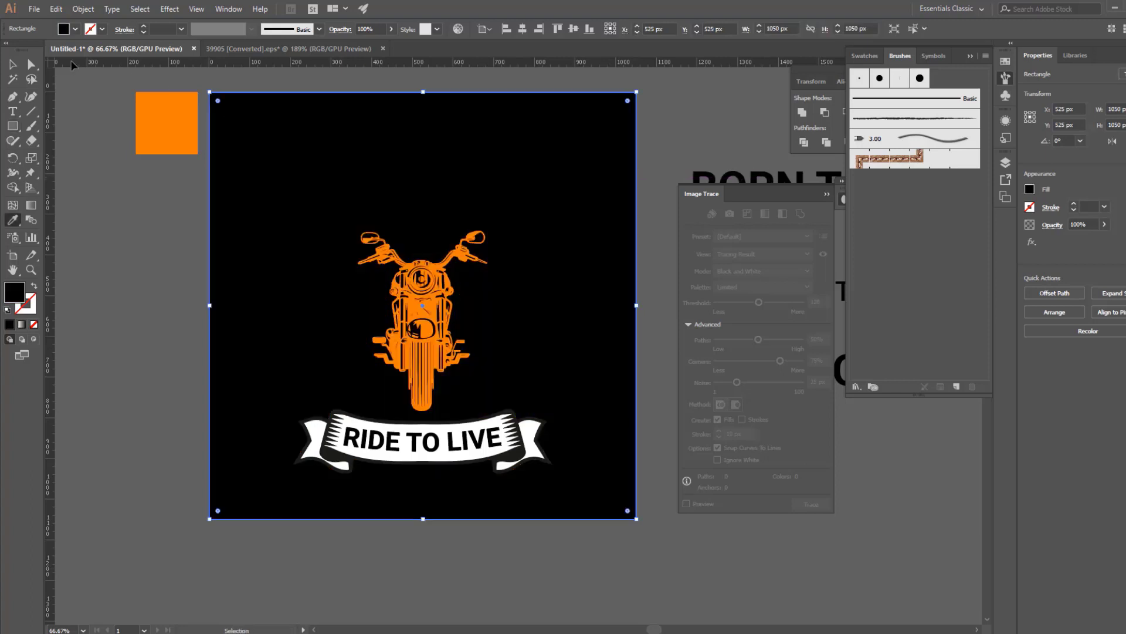
click(194, 372)
click(221, 411)
key(ctrl+2)
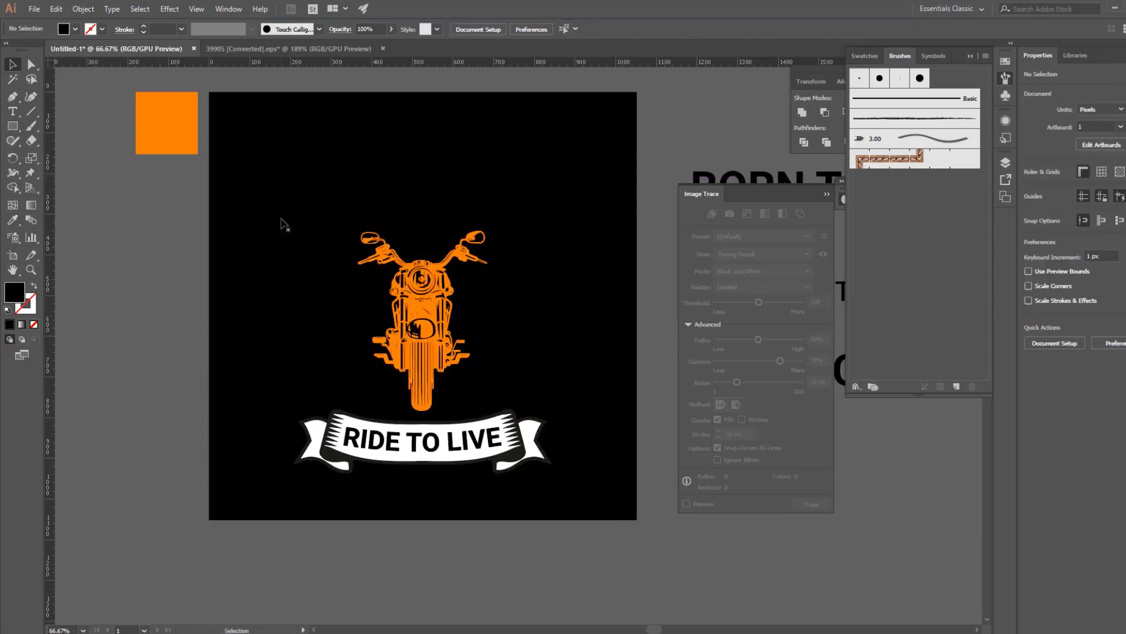
Step: Make the ESTD and TRADE MARK labels white and give the wings the orange fill
key(ctrl+a)
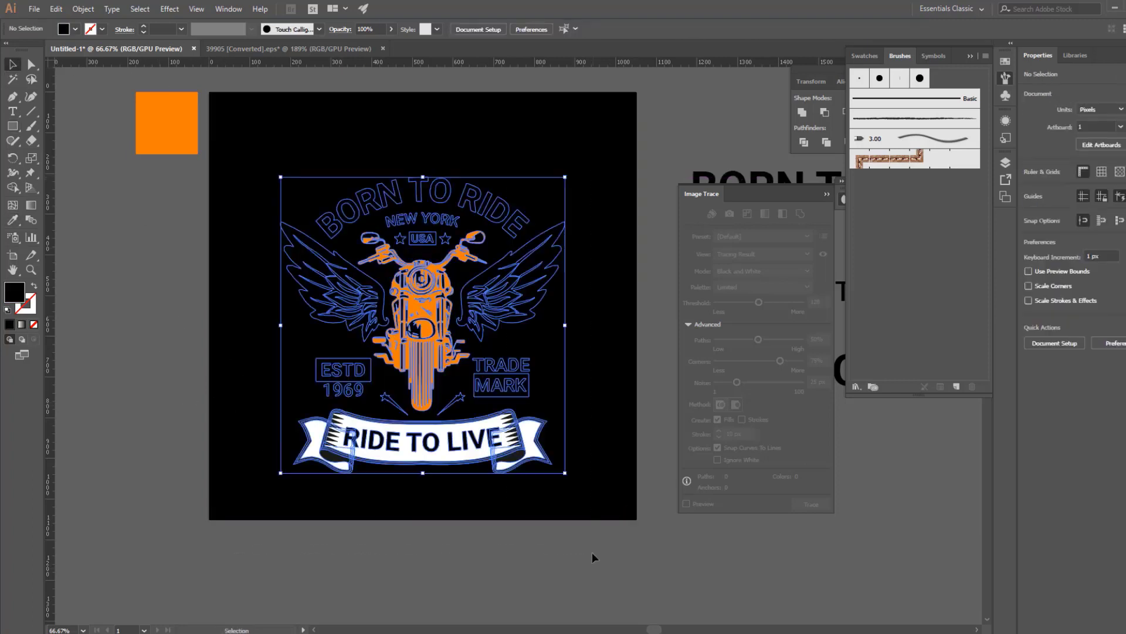
click(372, 390)
drag(366, 434, 366, 369)
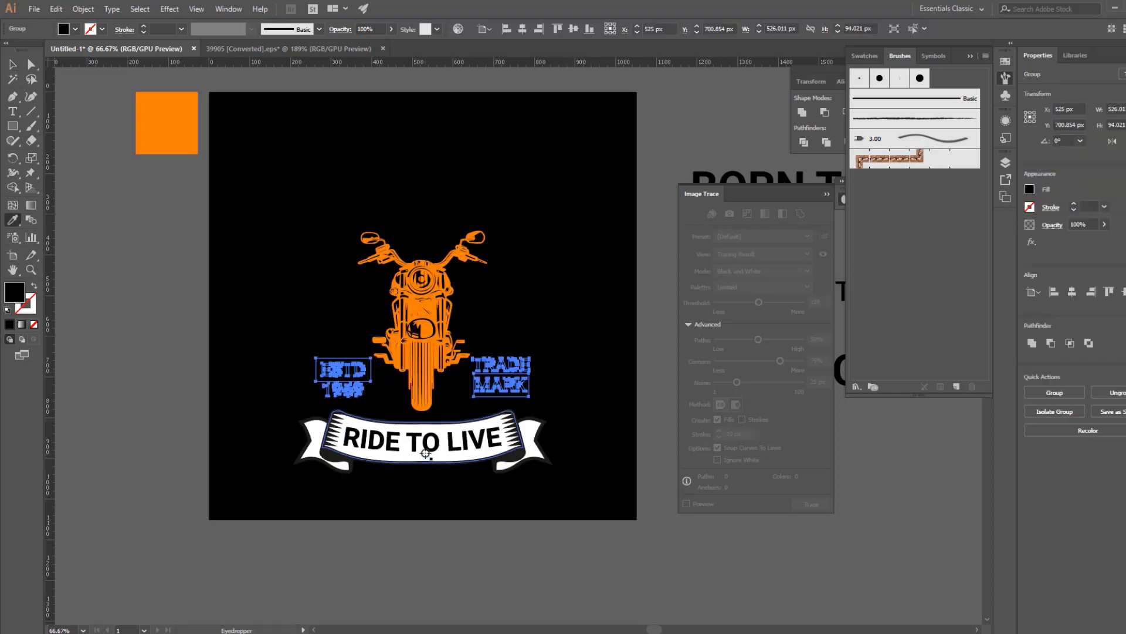
click(389, 321)
key(i)
click(430, 330)
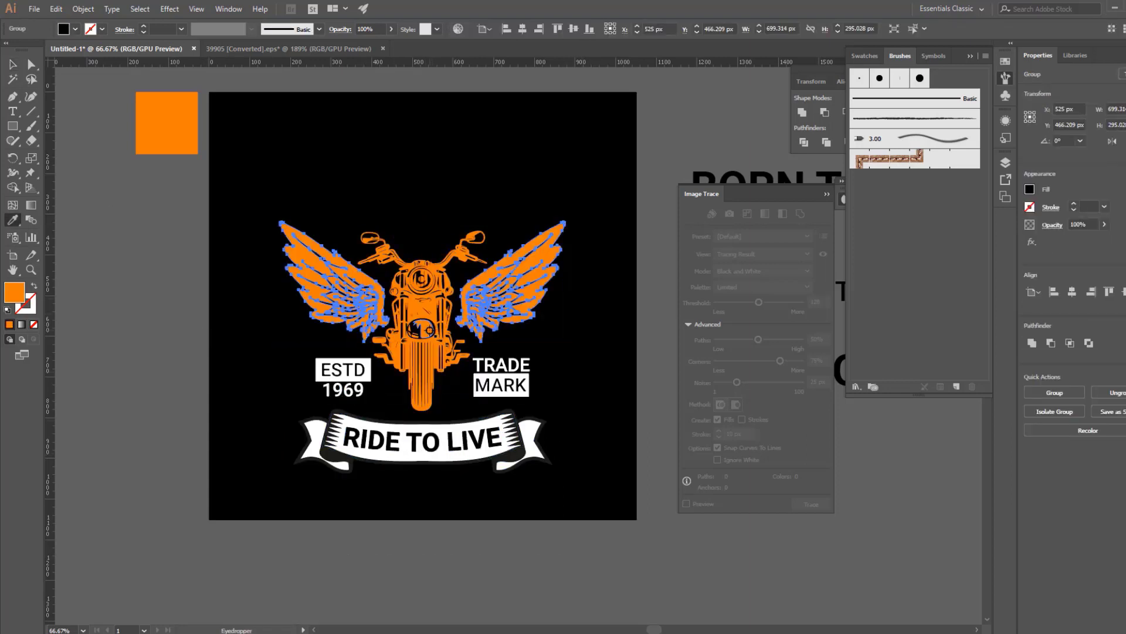
Step: Give the NEW YORK and USA group the orange fill
click(405, 196)
key(i)
click(75, 29)
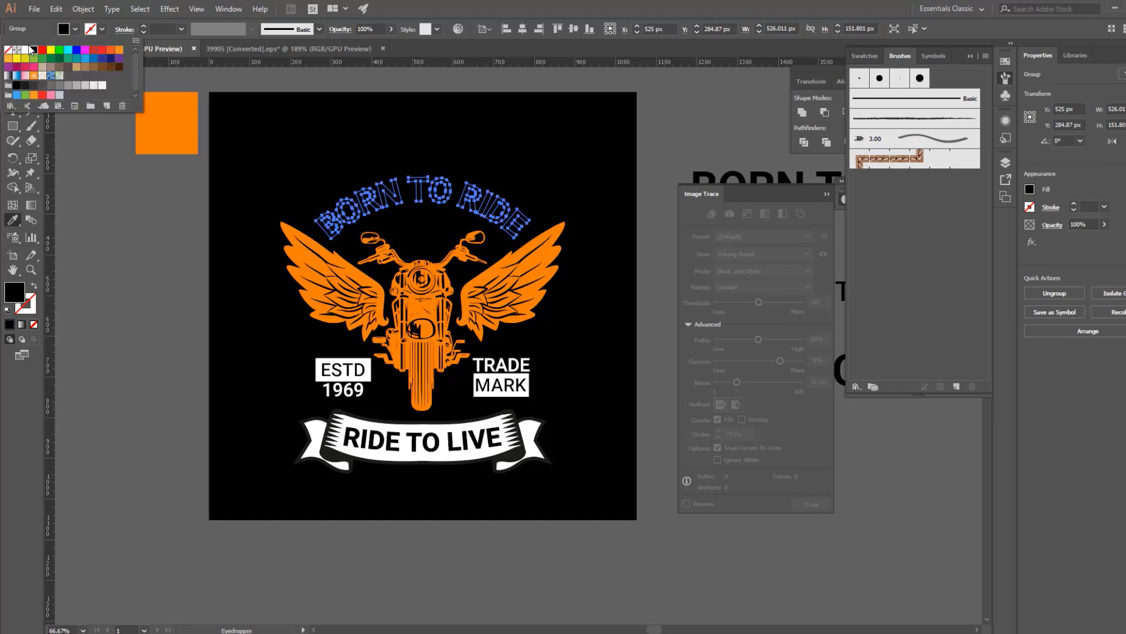
key(Escape)
key(v)
click(422, 238)
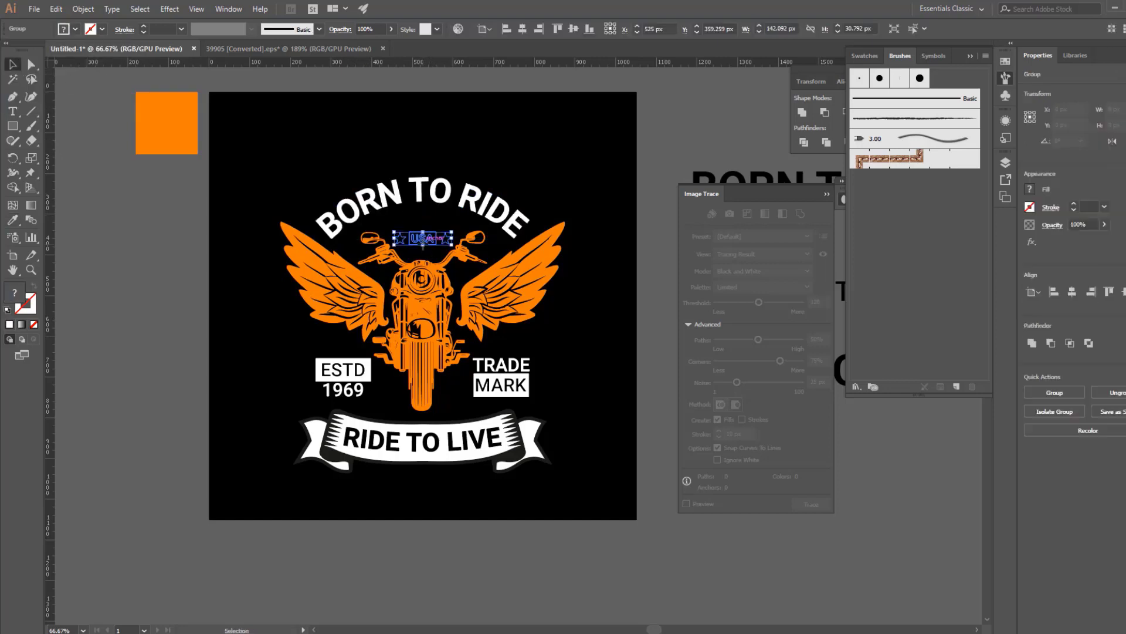
click(437, 221)
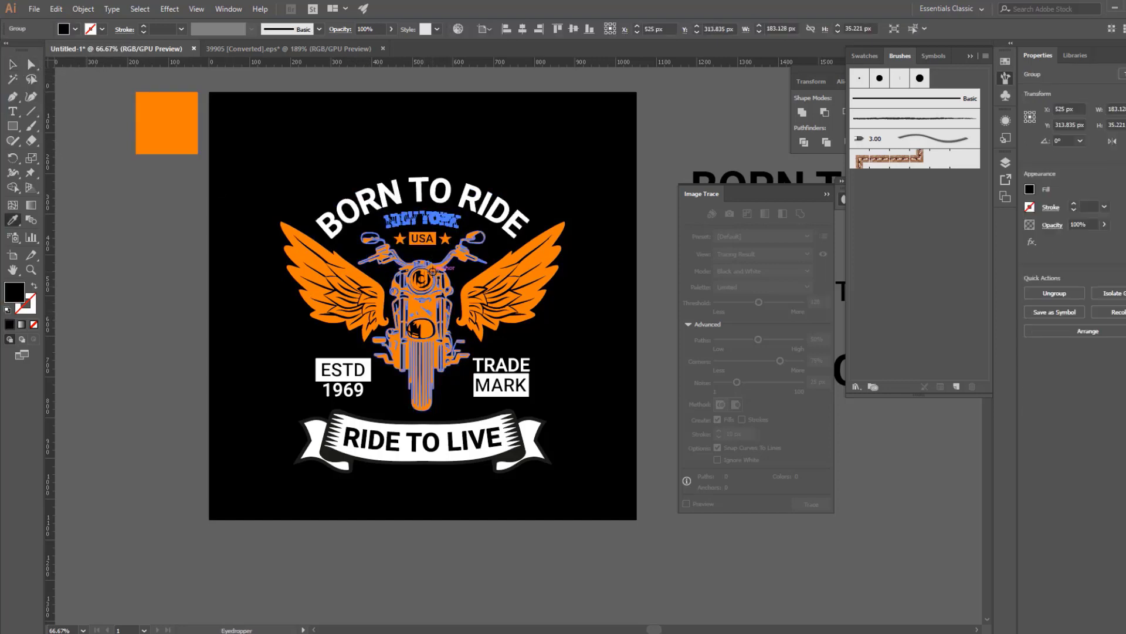
click(14, 65)
key(ctrl+shift+a)
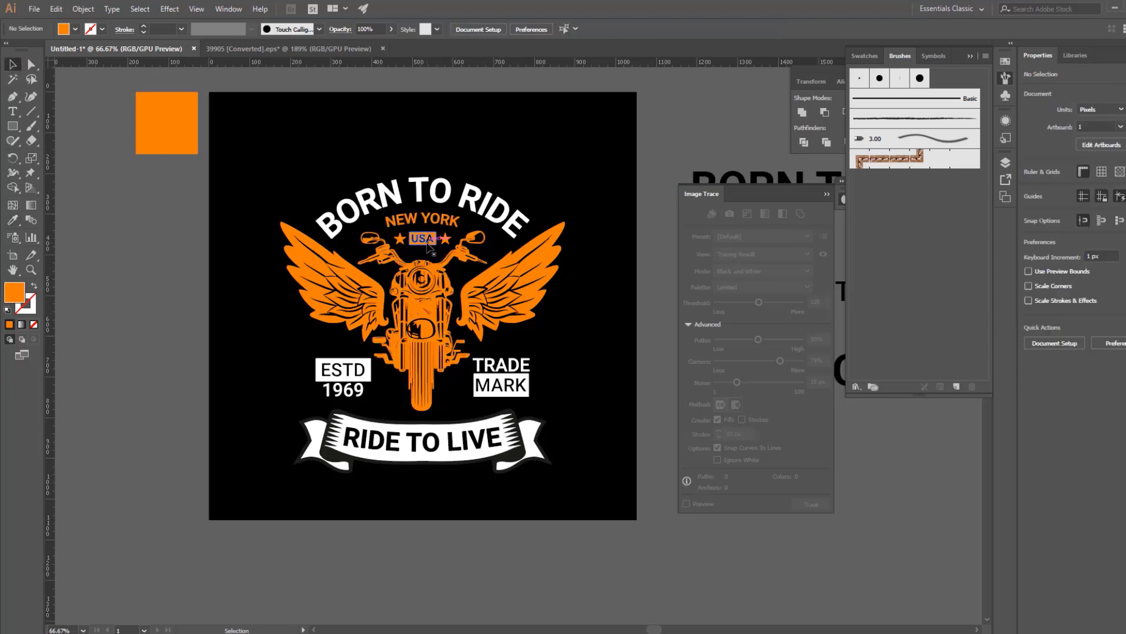
Step: Colour the BORN TO RIDE heading grey ADADAD
click(419, 189)
double_click(18, 291)
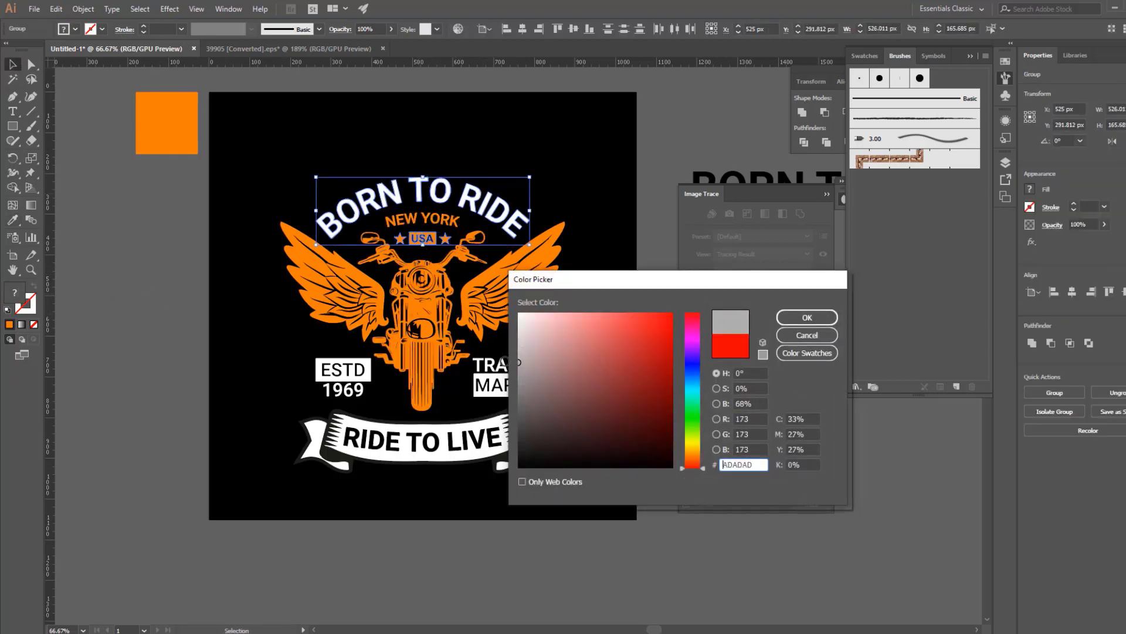
click(807, 317)
Step: Isolate the MARK and ESTD 1969 groups and select the ESTD box for recolouring
scroll(513, 363, down, 1)
click(512, 363)
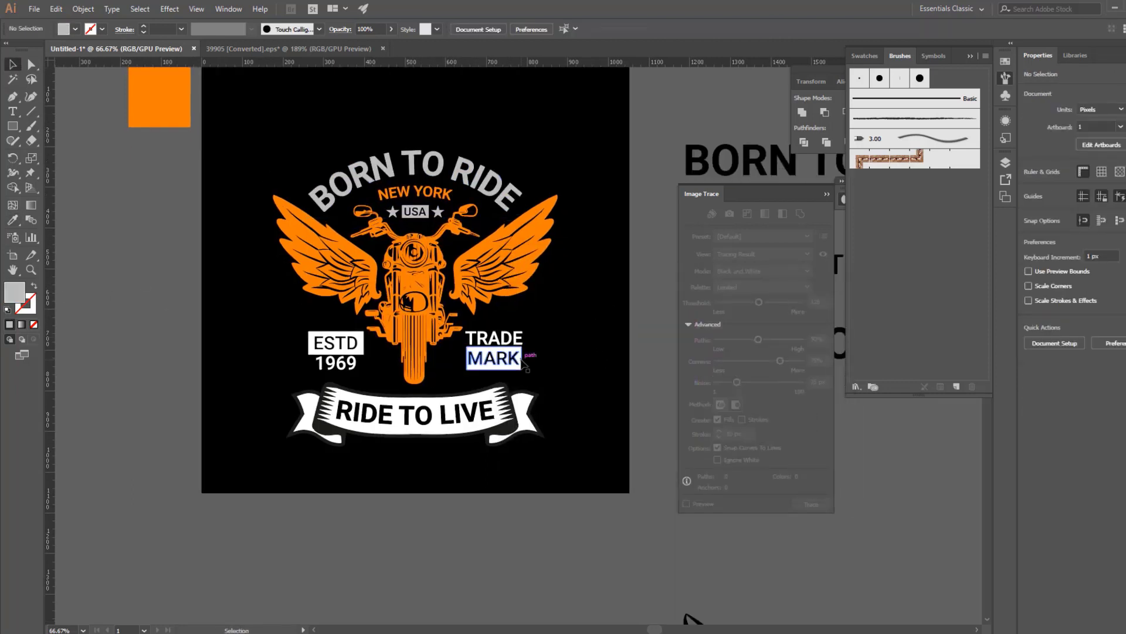
double_click(513, 362)
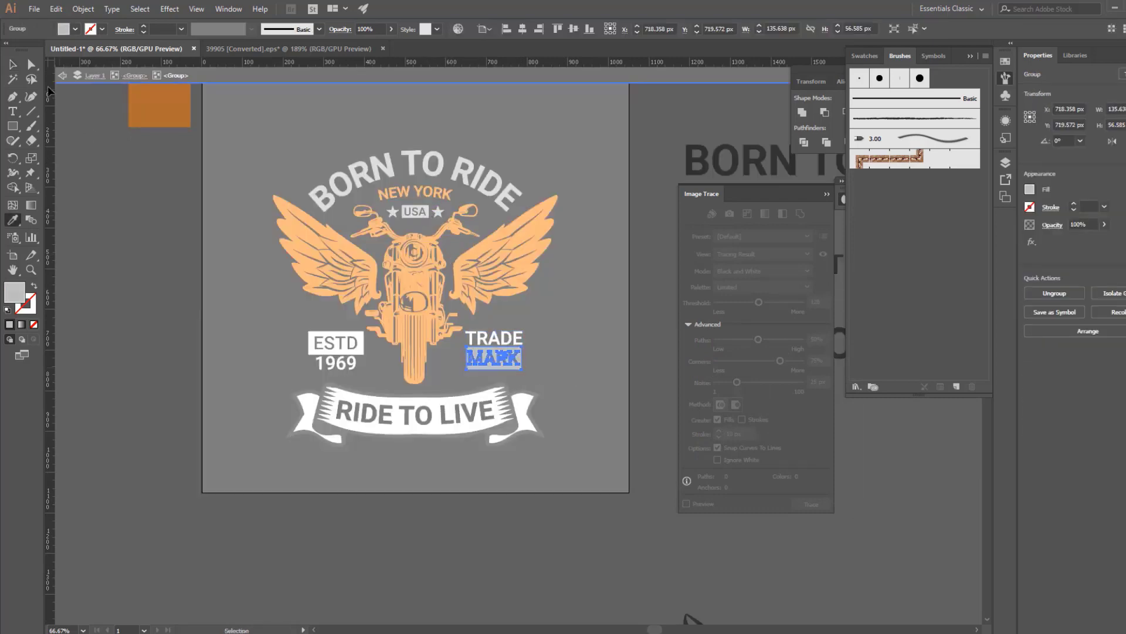
double_click(274, 355)
double_click(314, 351)
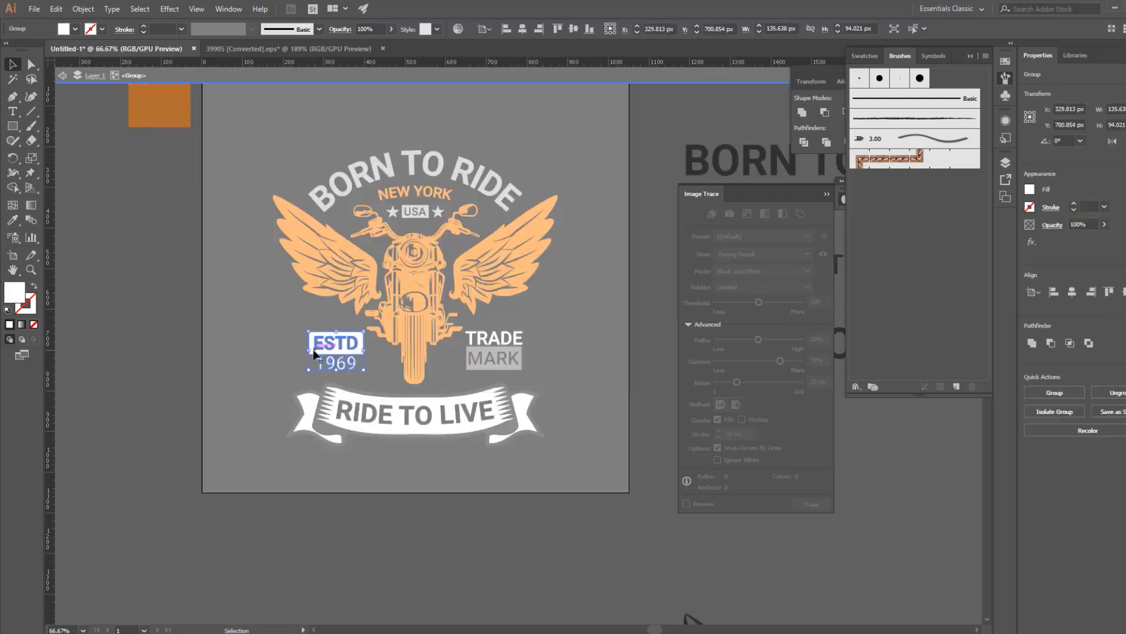
click(315, 350)
key(i)
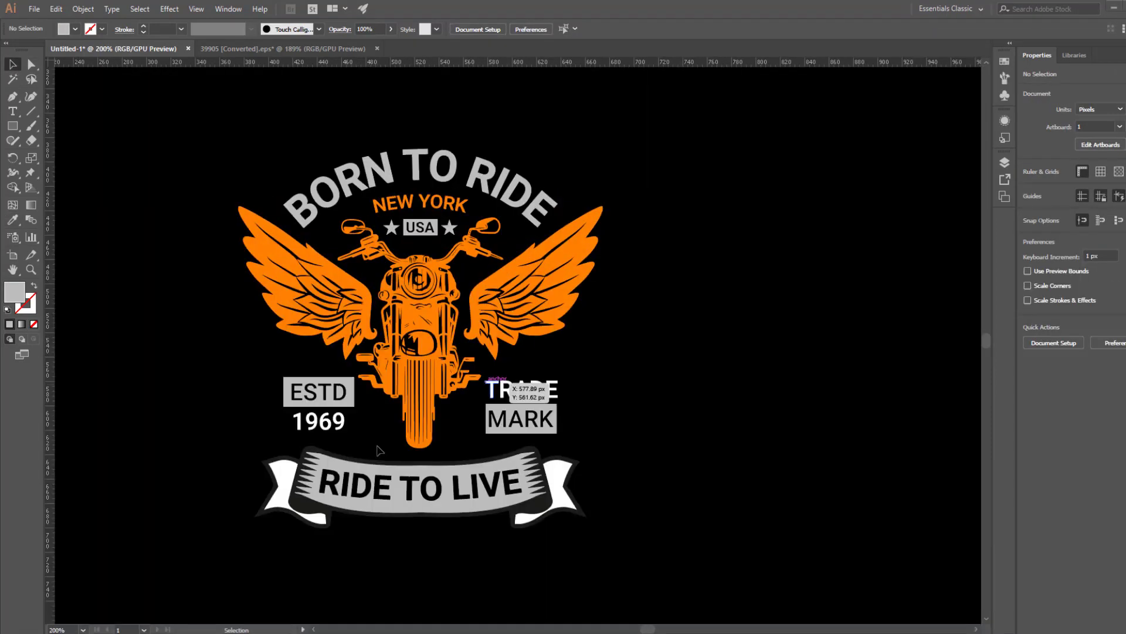
Step: Isolate the two small stars and fill them white from Swatches
click(386, 435)
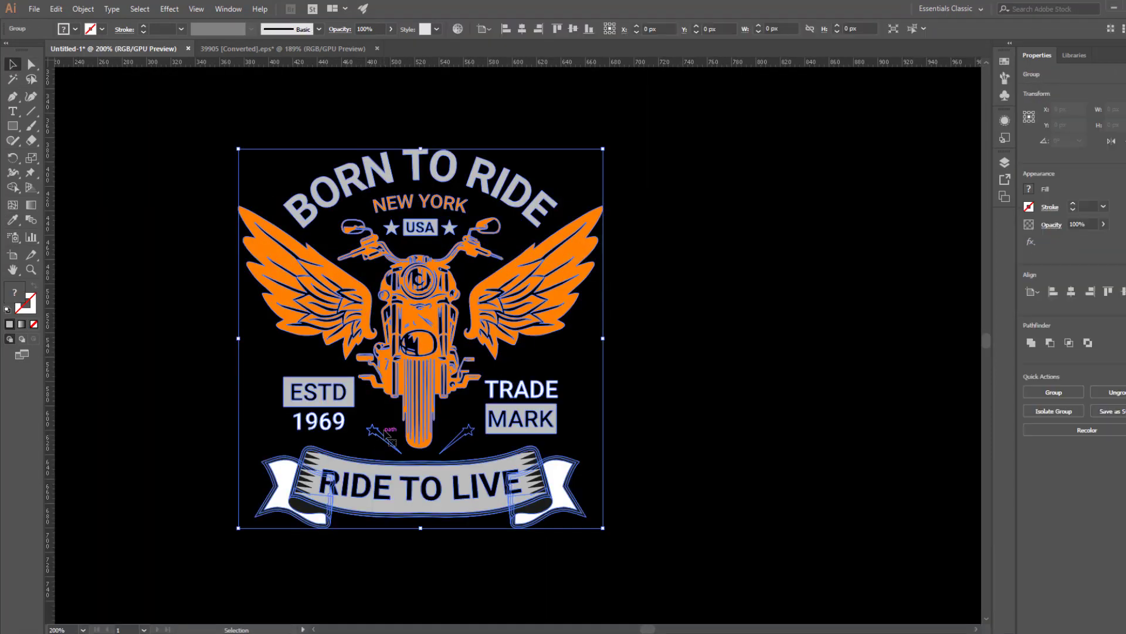
double_click(378, 430)
click(74, 30)
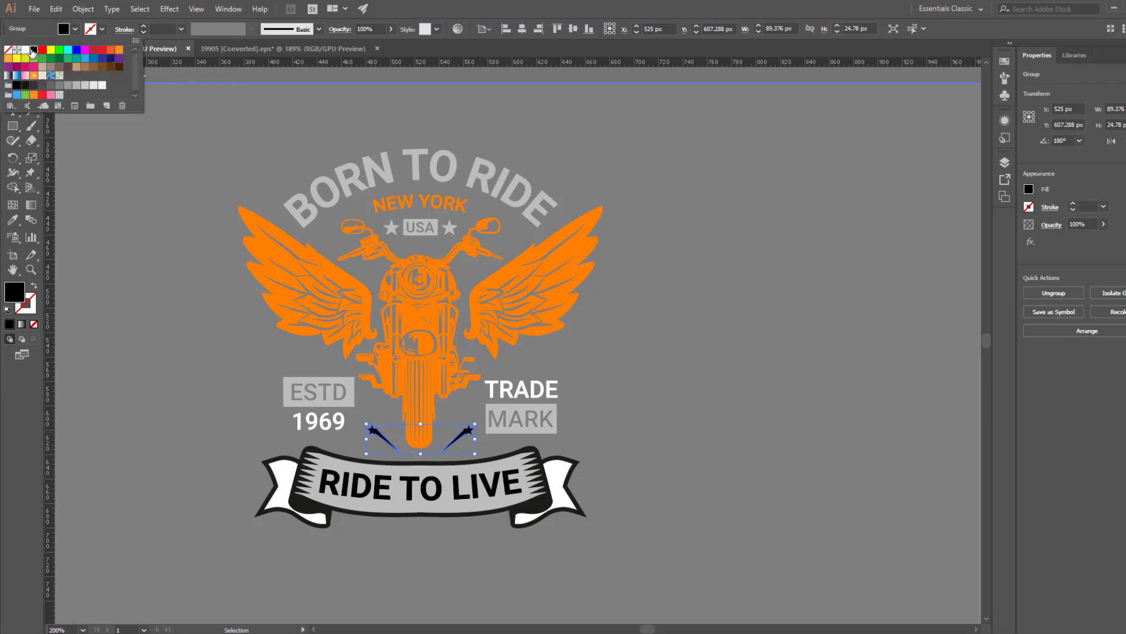
double_click(178, 310)
Step: Fill the wings peach FFBF85, eyedropper it onto NEW YORK, and exit isolation
click(365, 311)
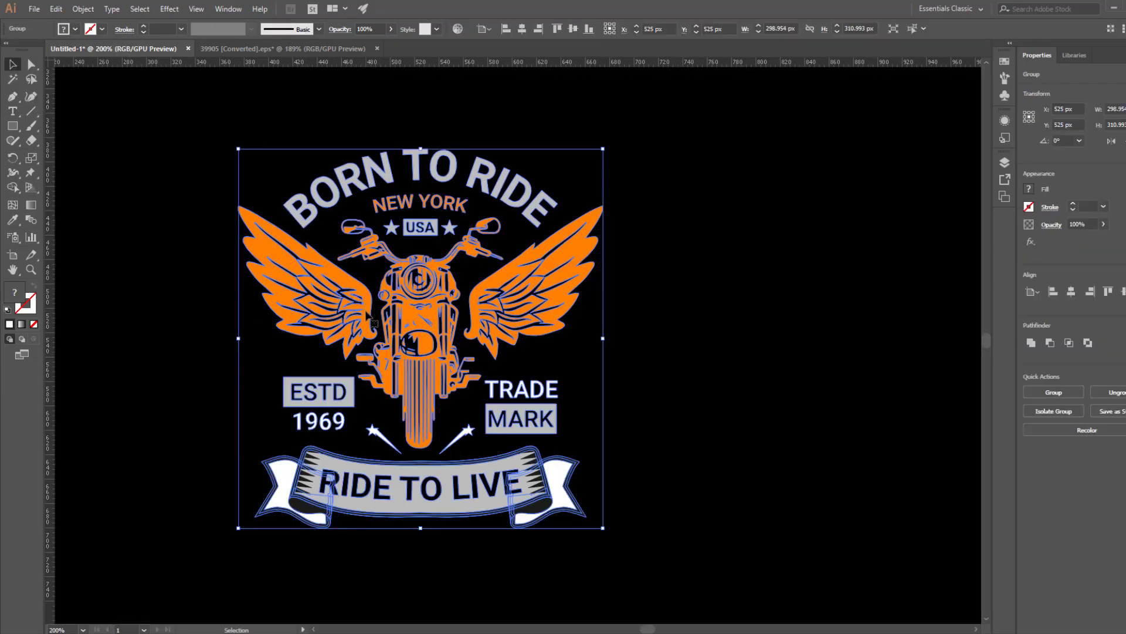
double_click(366, 311)
double_click(15, 291)
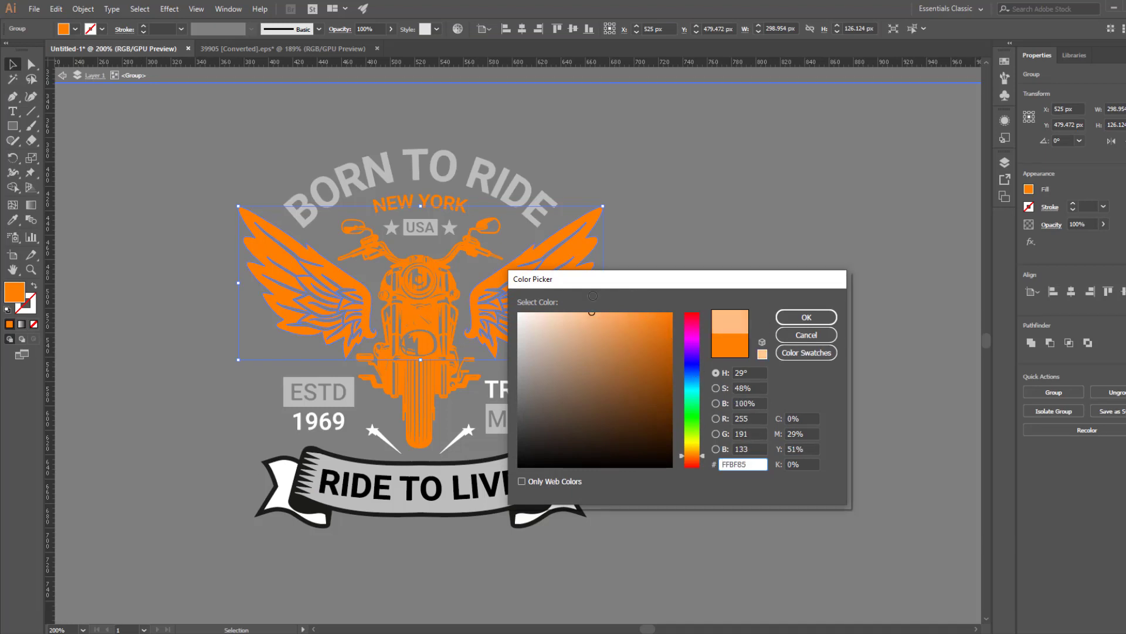
click(786, 318)
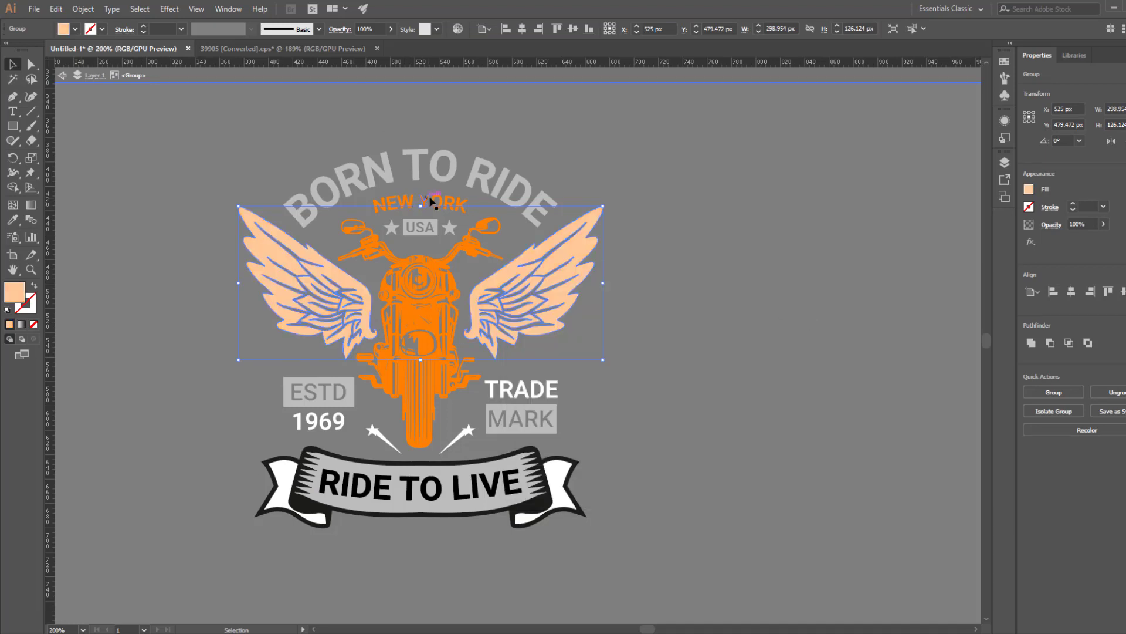
click(430, 200)
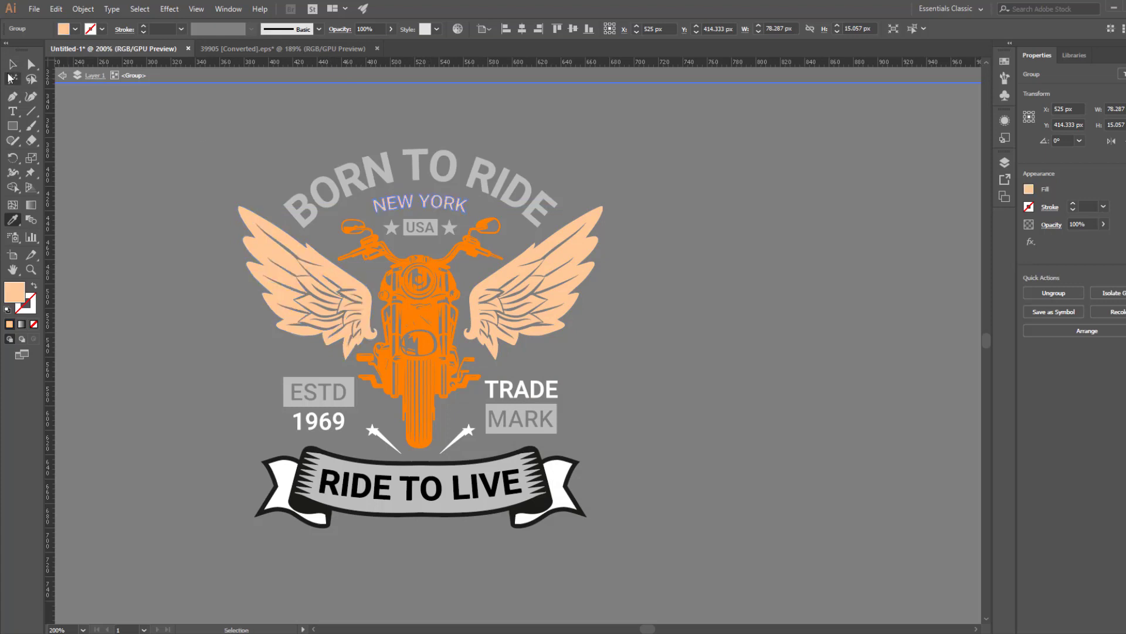
click(576, 131)
drag(716, 405, 781, 414)
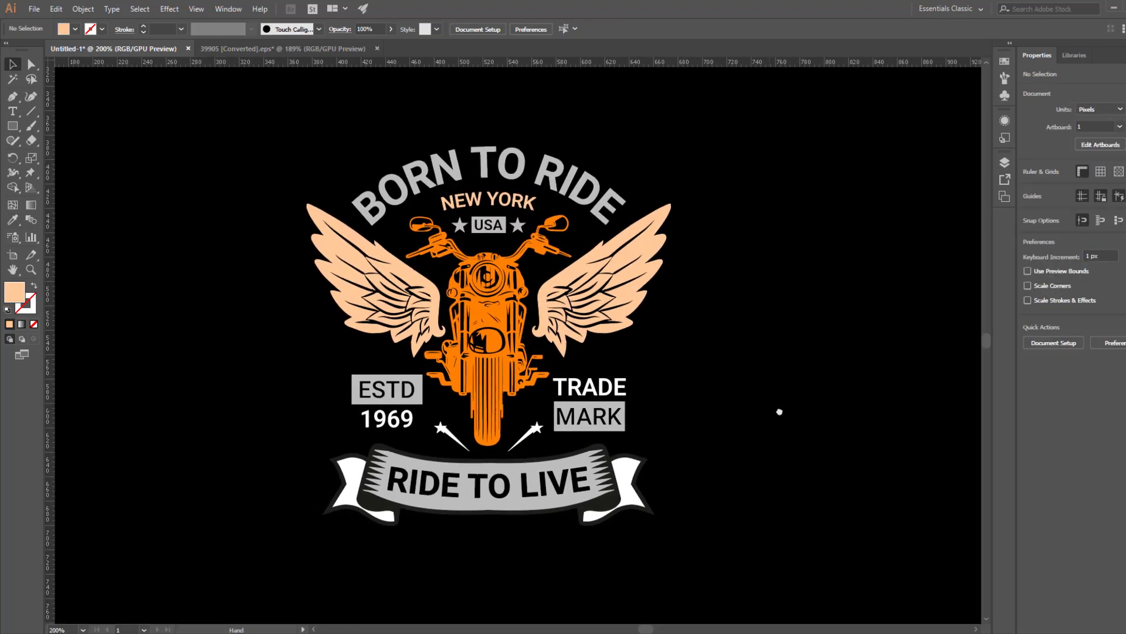